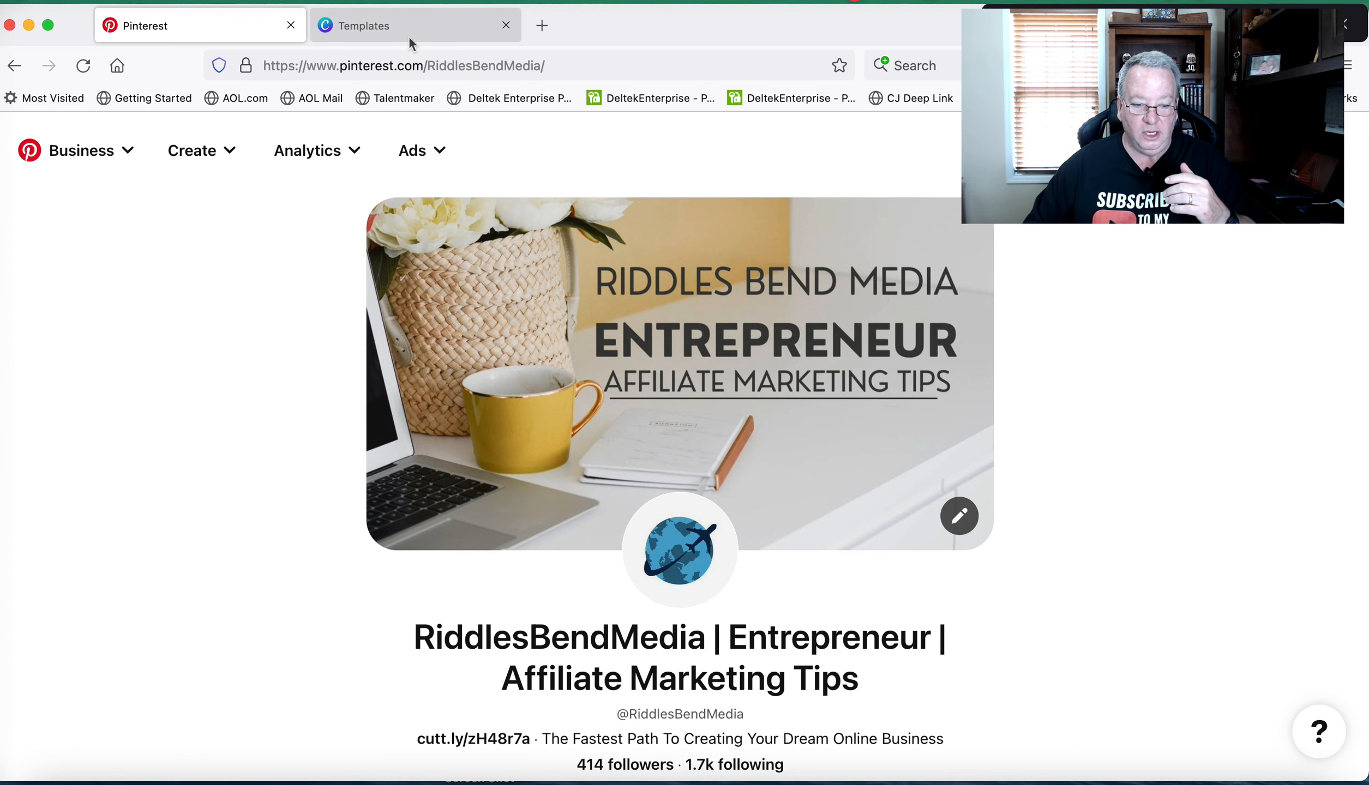
- Switch to Canva and open the Pinterest Pin template category through the template search
click(402, 22)
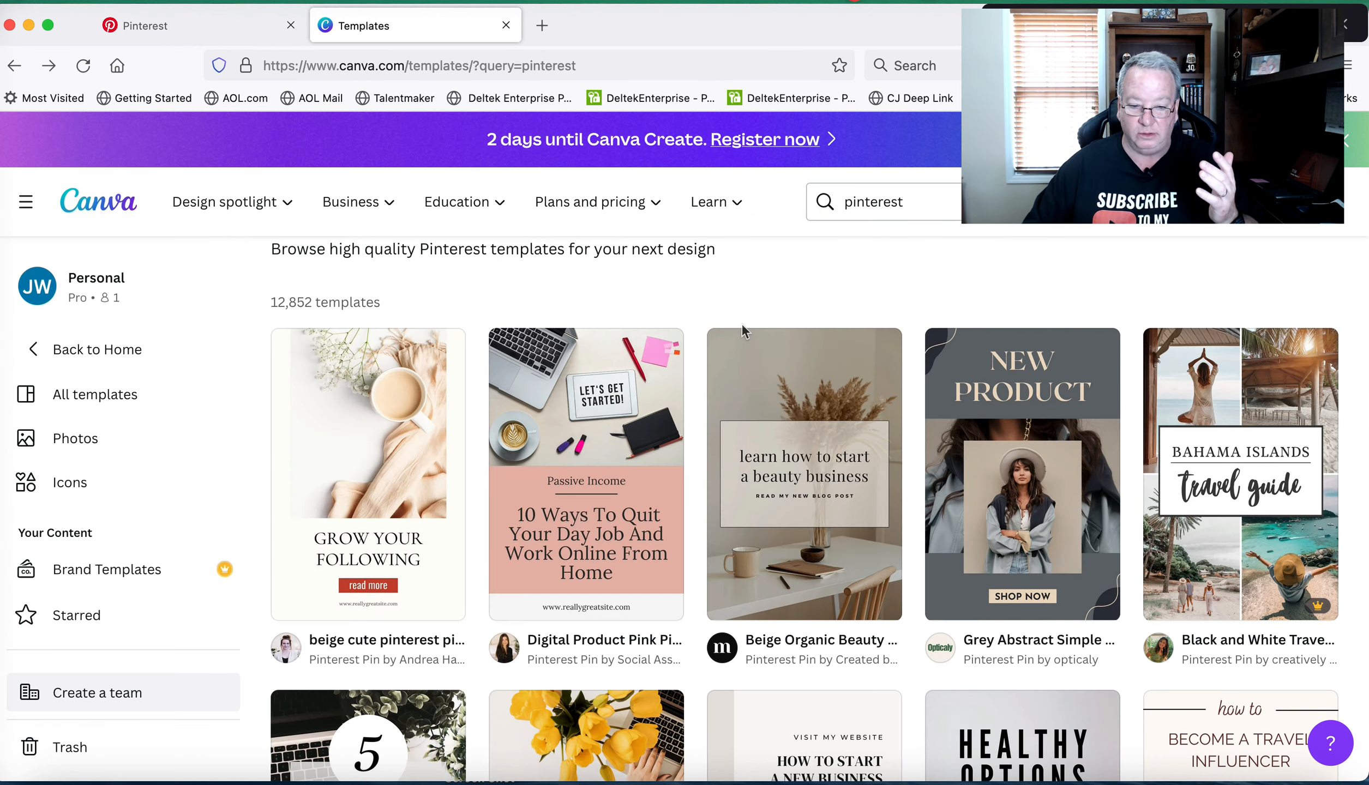
scroll(742, 328, up, 2)
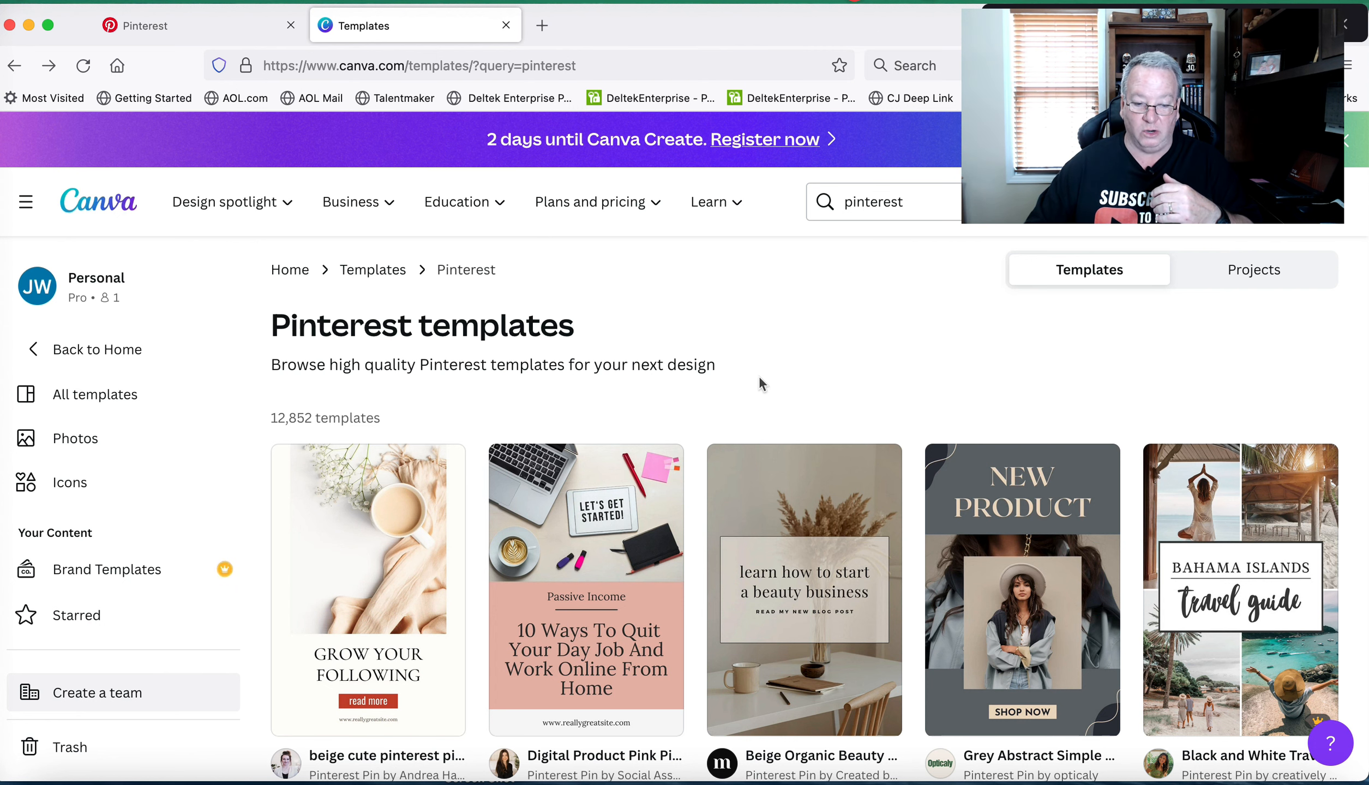
scroll(758, 376, down, 1)
scroll(759, 378, up, 1)
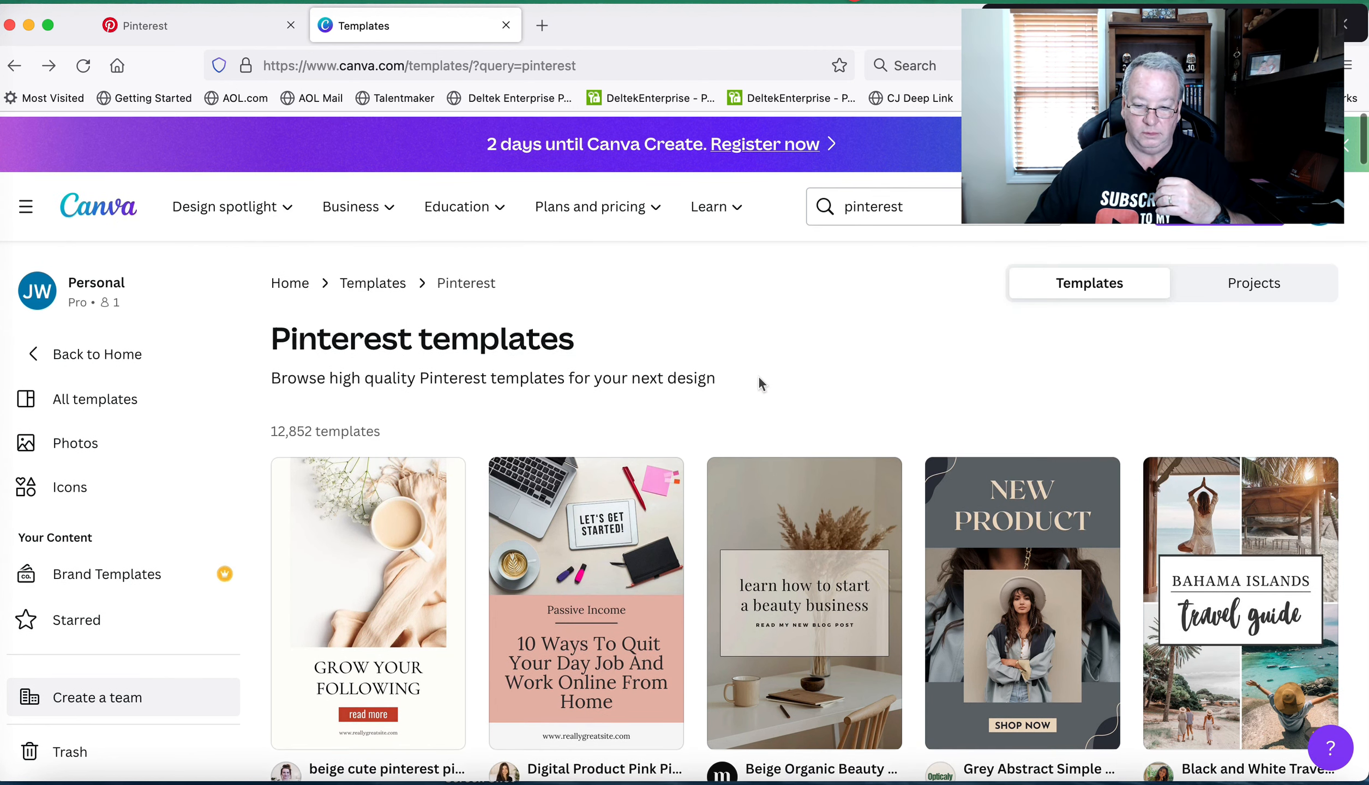
scroll(761, 383, down, 1)
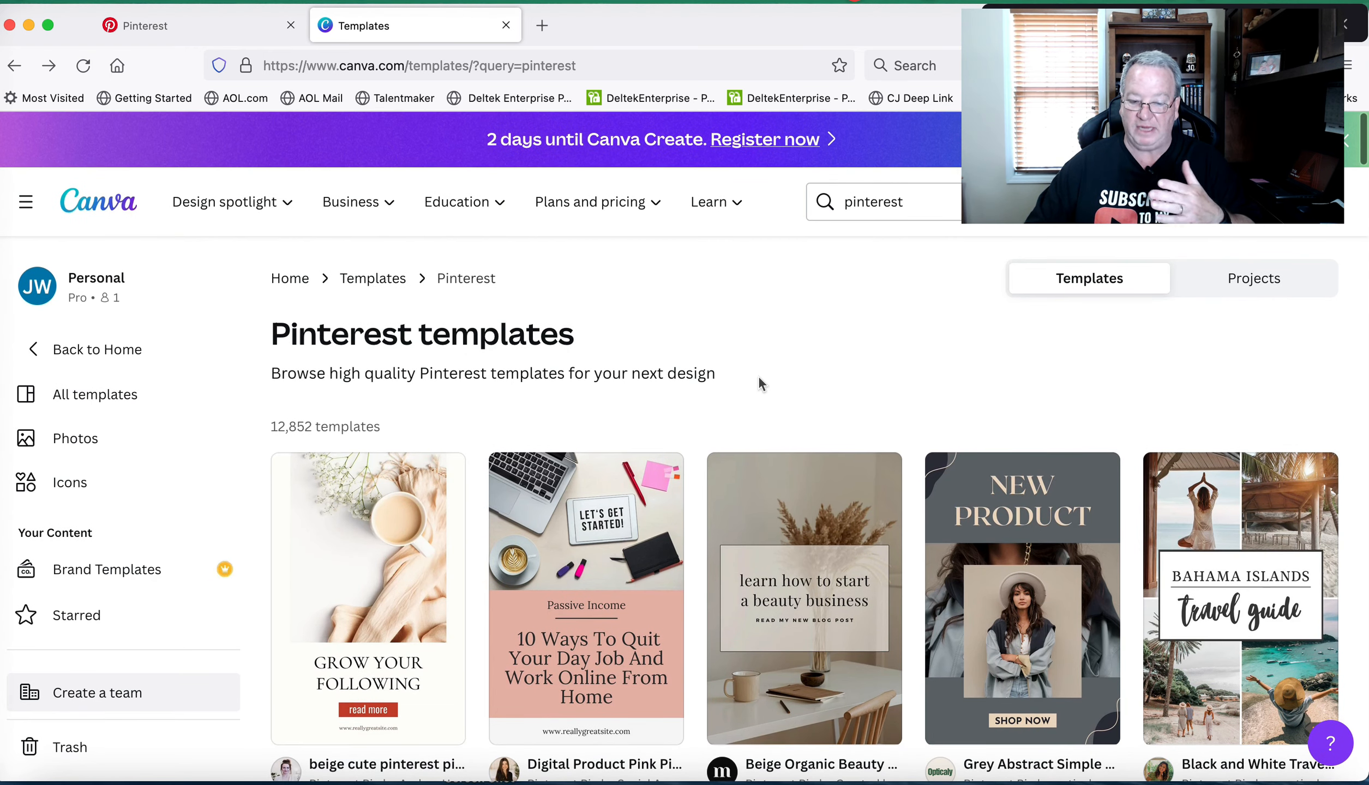
click(910, 196)
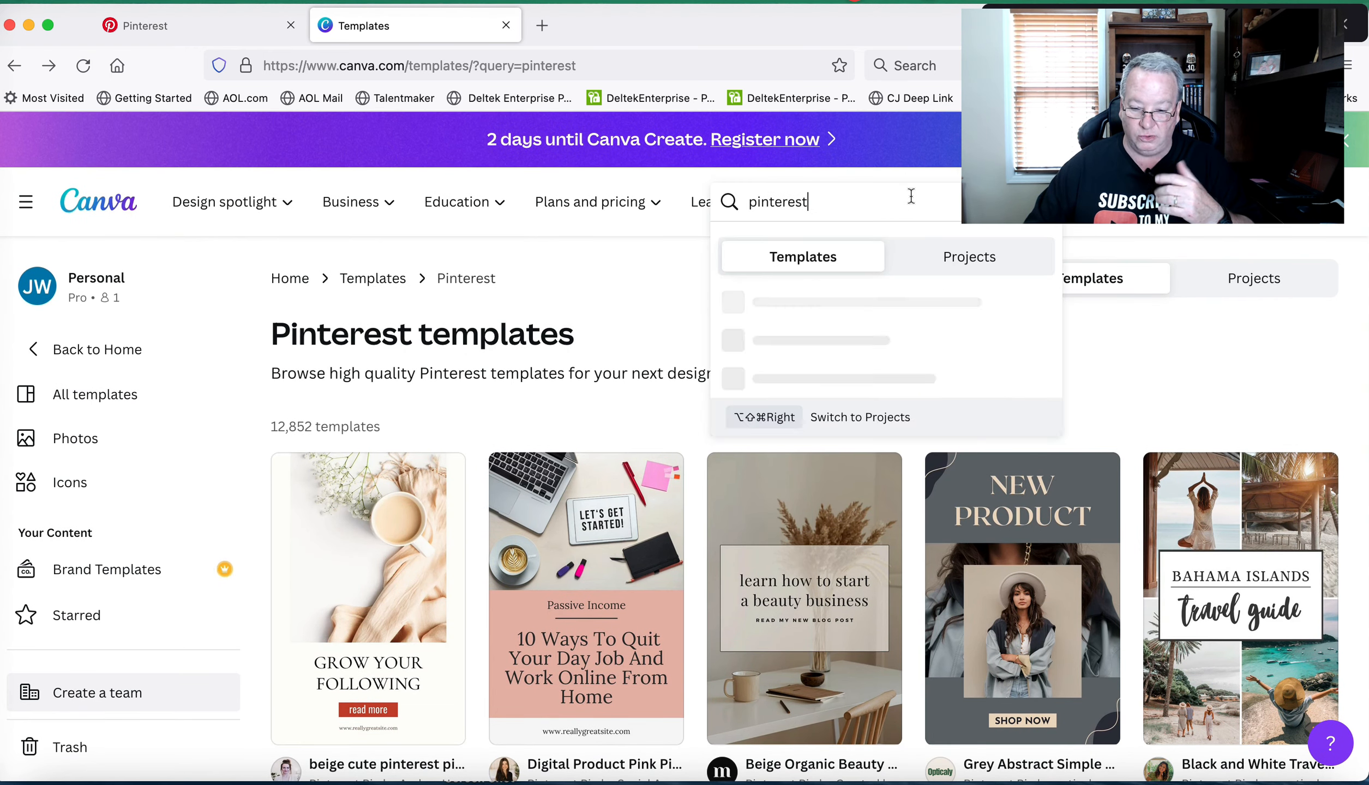
click(880, 457)
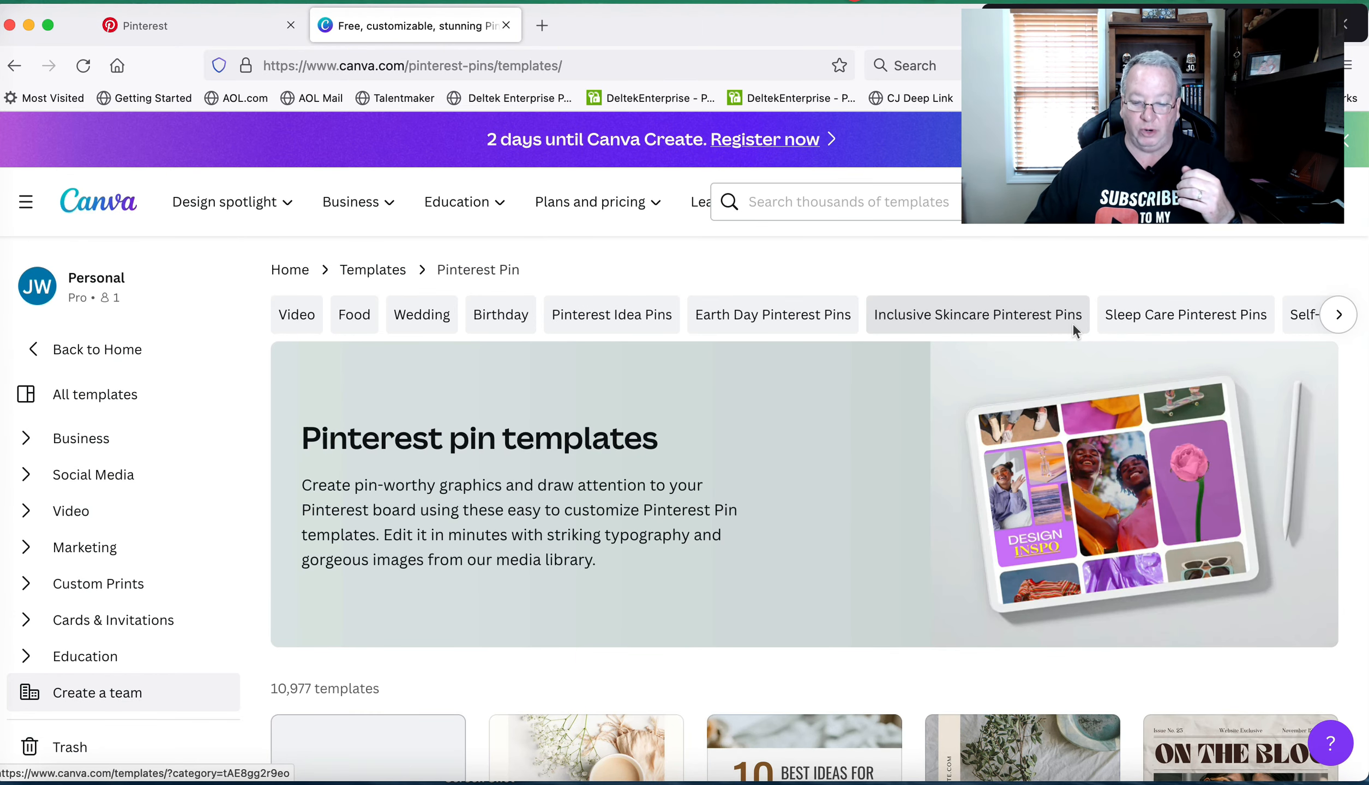
- Browse the first rows of Pinterest pin templates, checking which ones are marked as Pro
scroll(784, 476, down, 3)
scroll(784, 476, down, 5)
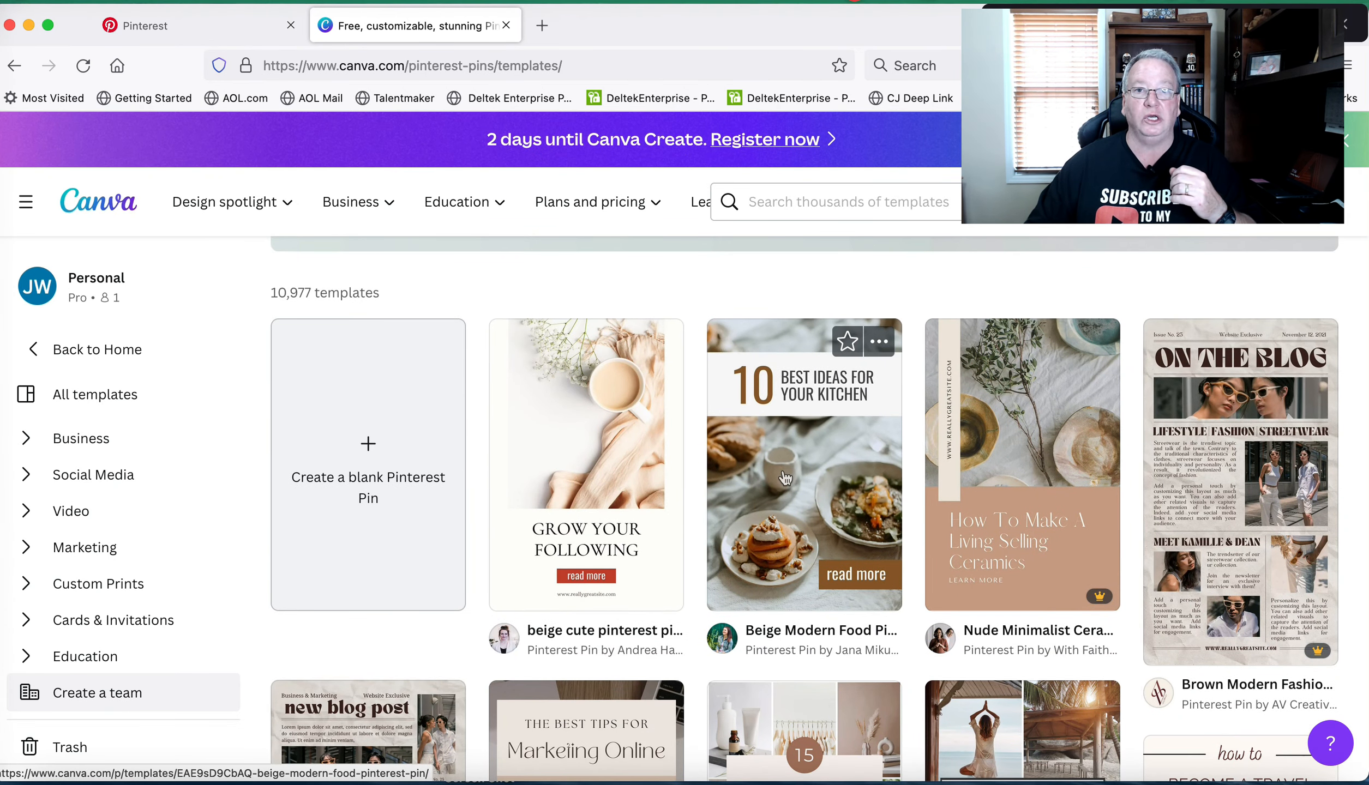
scroll(784, 479, up, 2)
scroll(784, 476, up, 2)
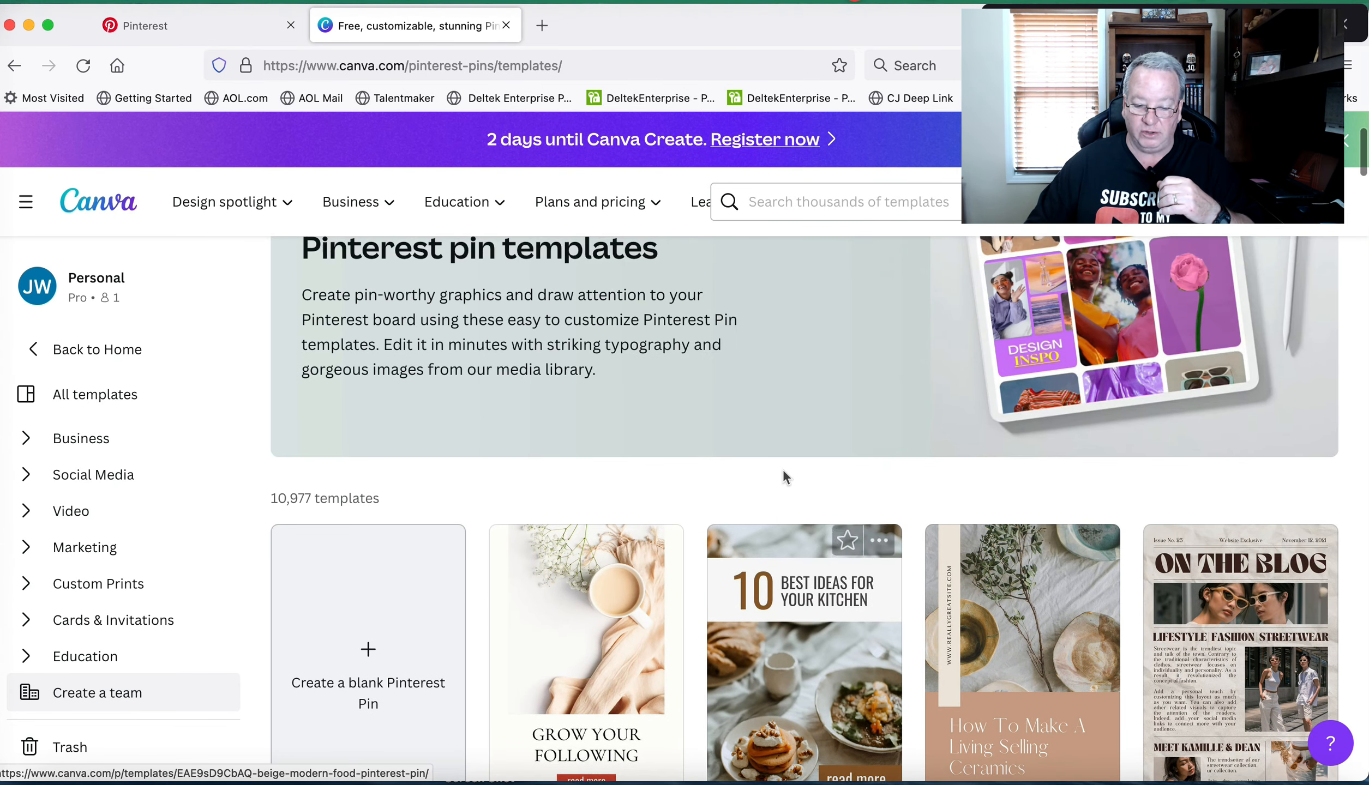
scroll(783, 476, down, 3)
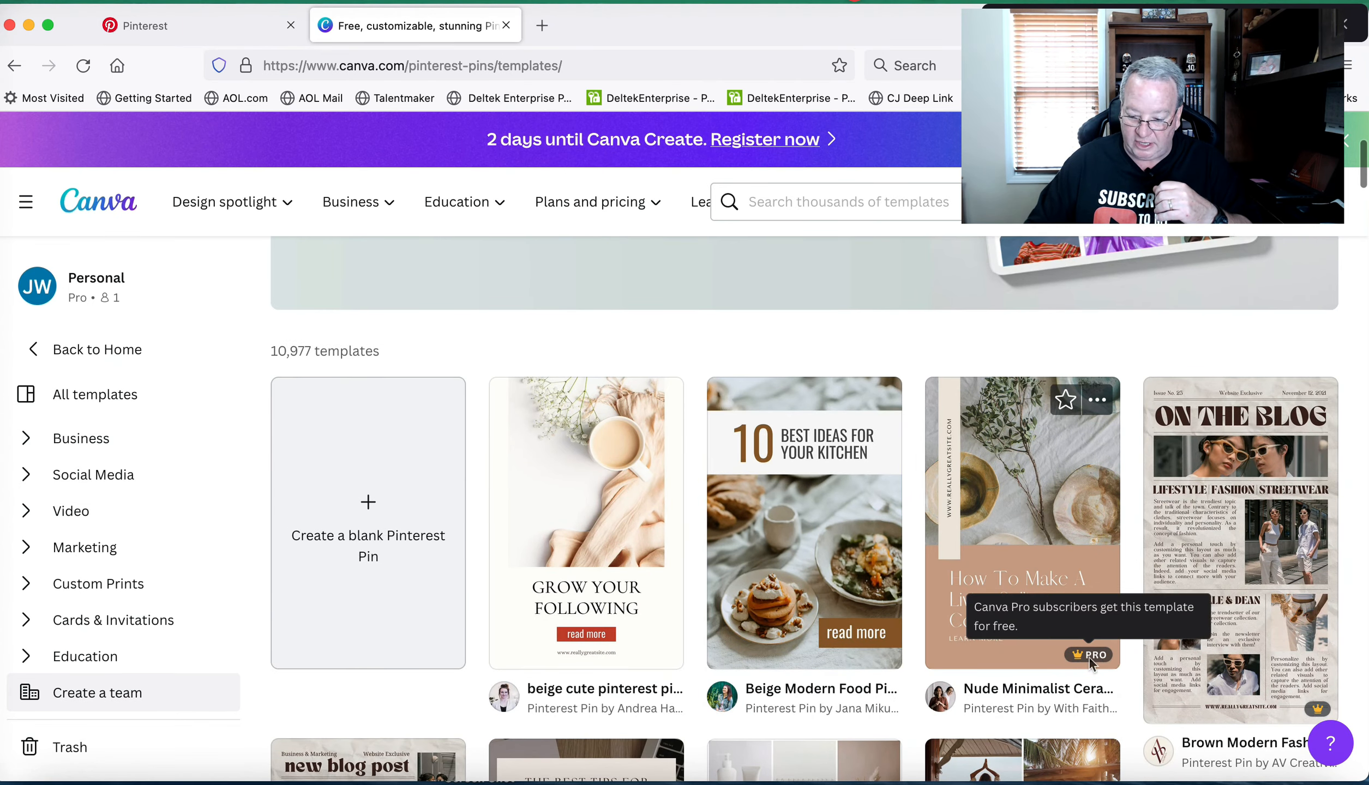
scroll(1243, 685, down, 1)
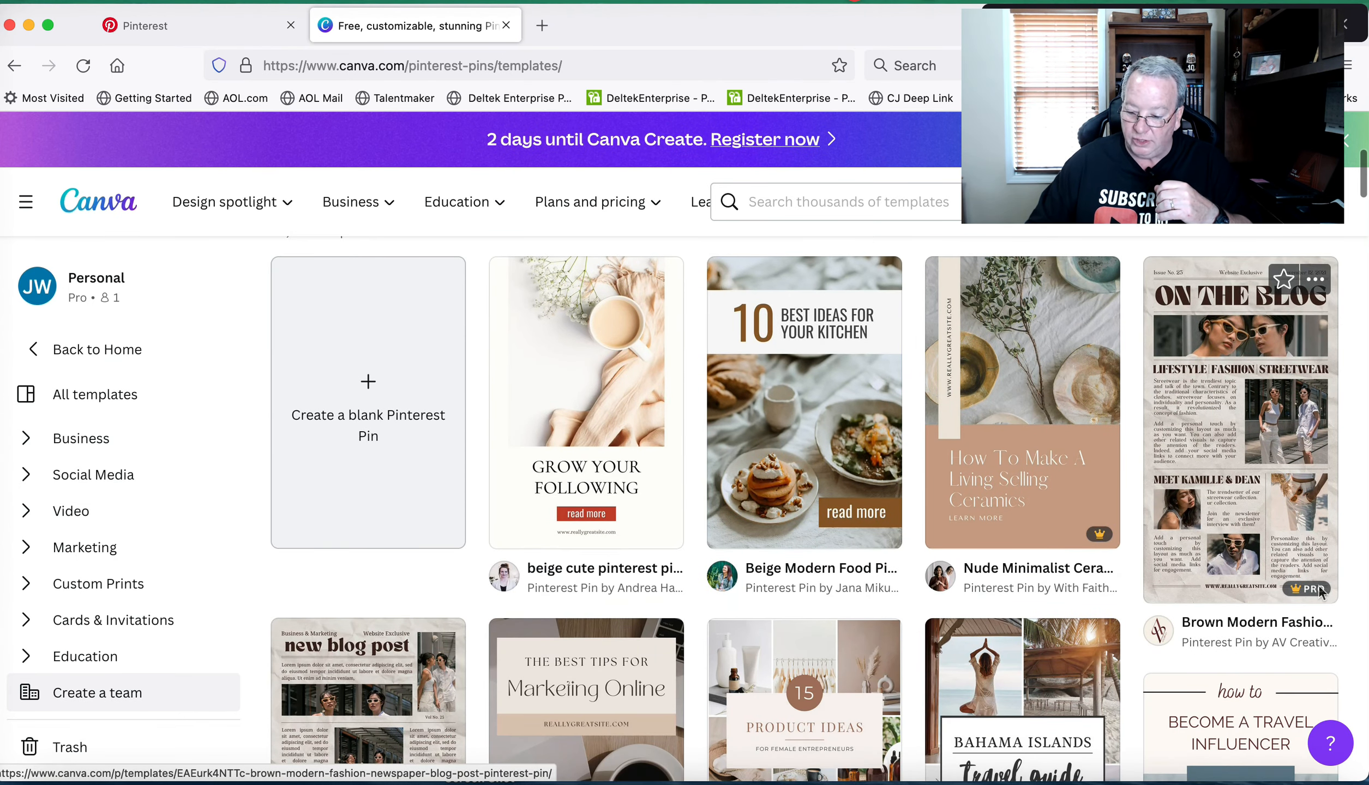
scroll(1019, 523, up, 1)
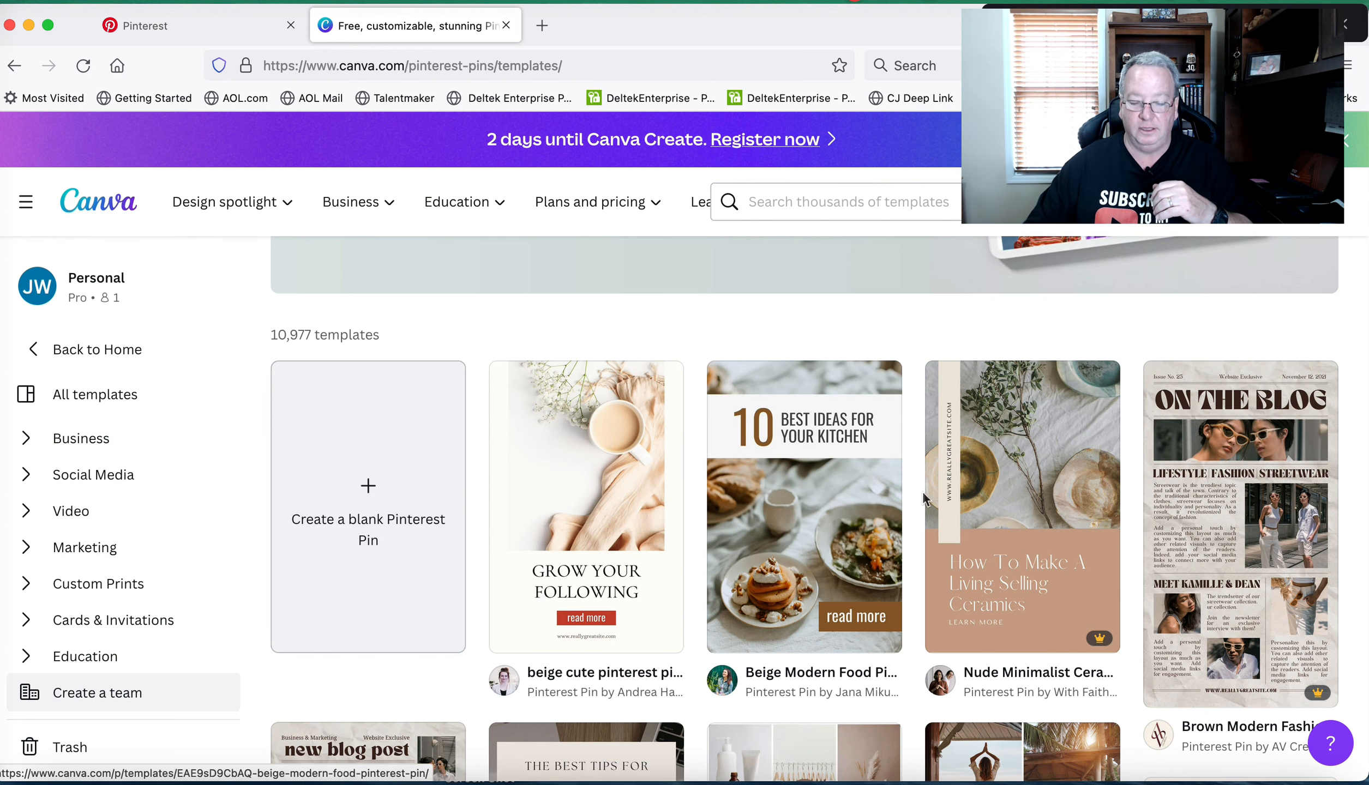
scroll(931, 509, up, 2)
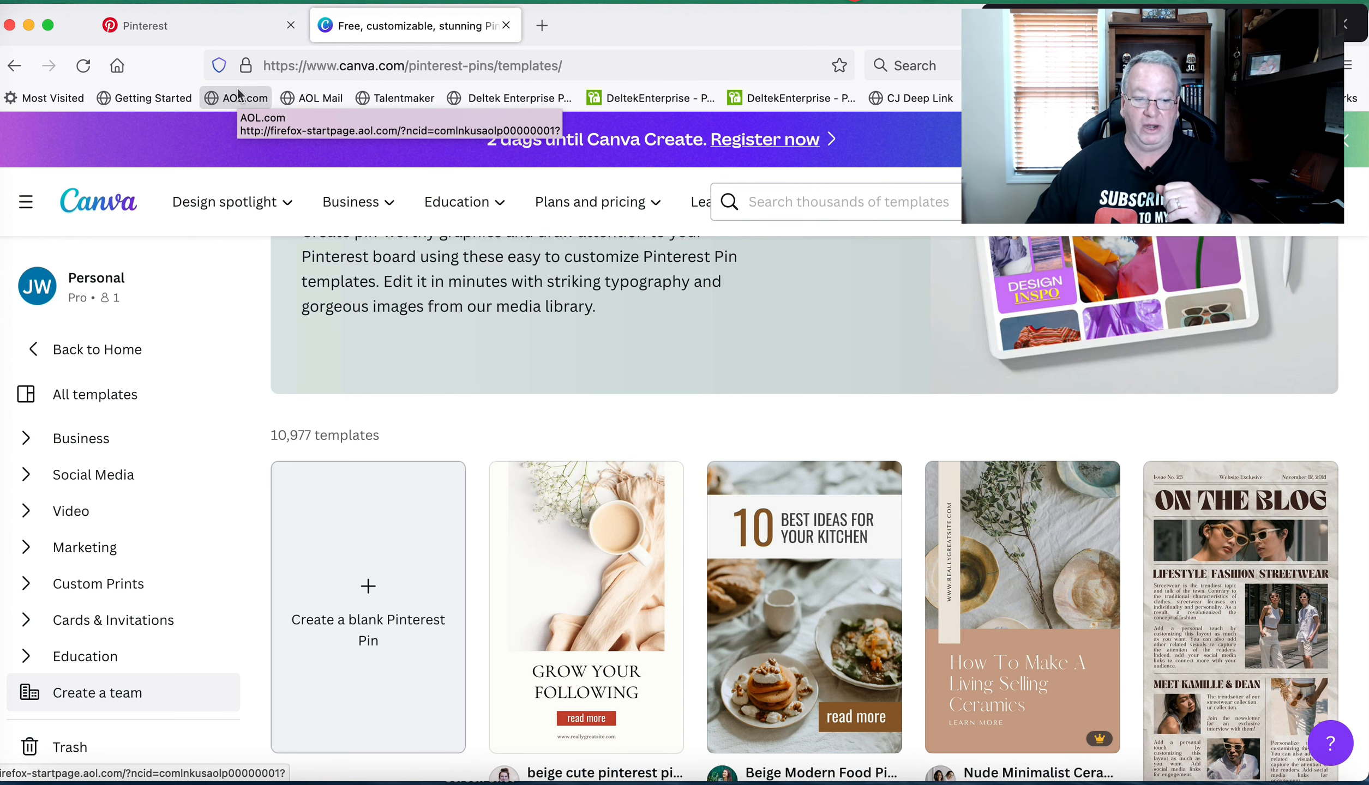
- Switch to Pinterest, start a new Pin, and review the builder's image, title, description and destination link fields
click(203, 23)
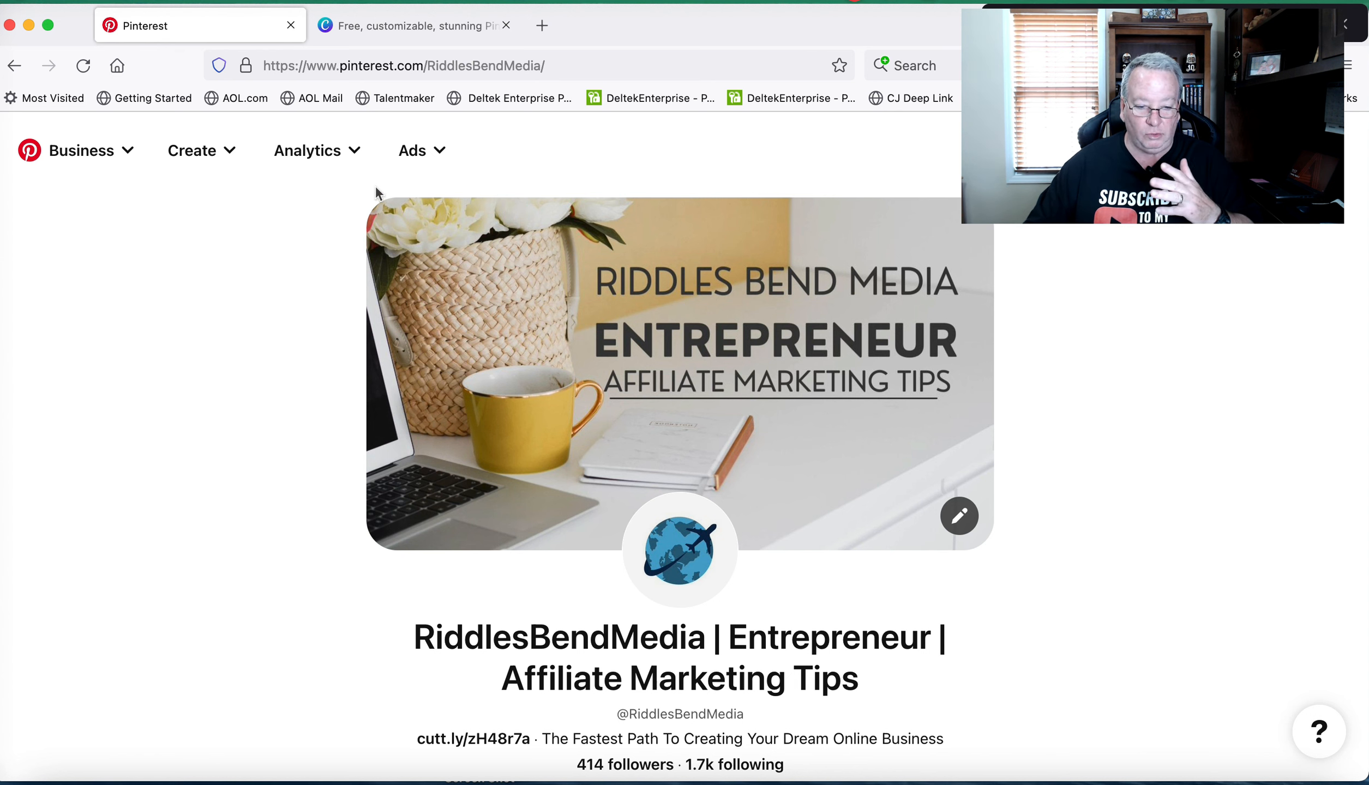
click(229, 155)
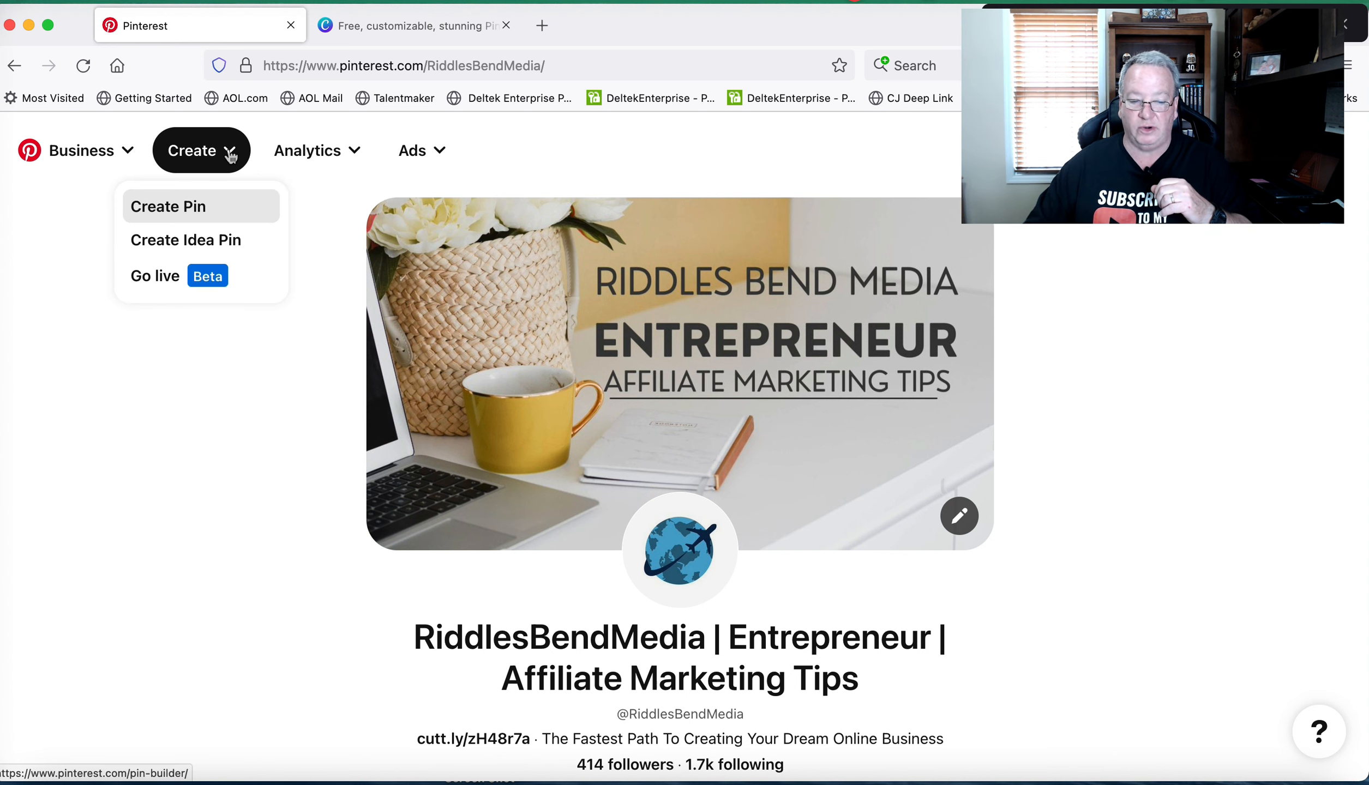
click(183, 207)
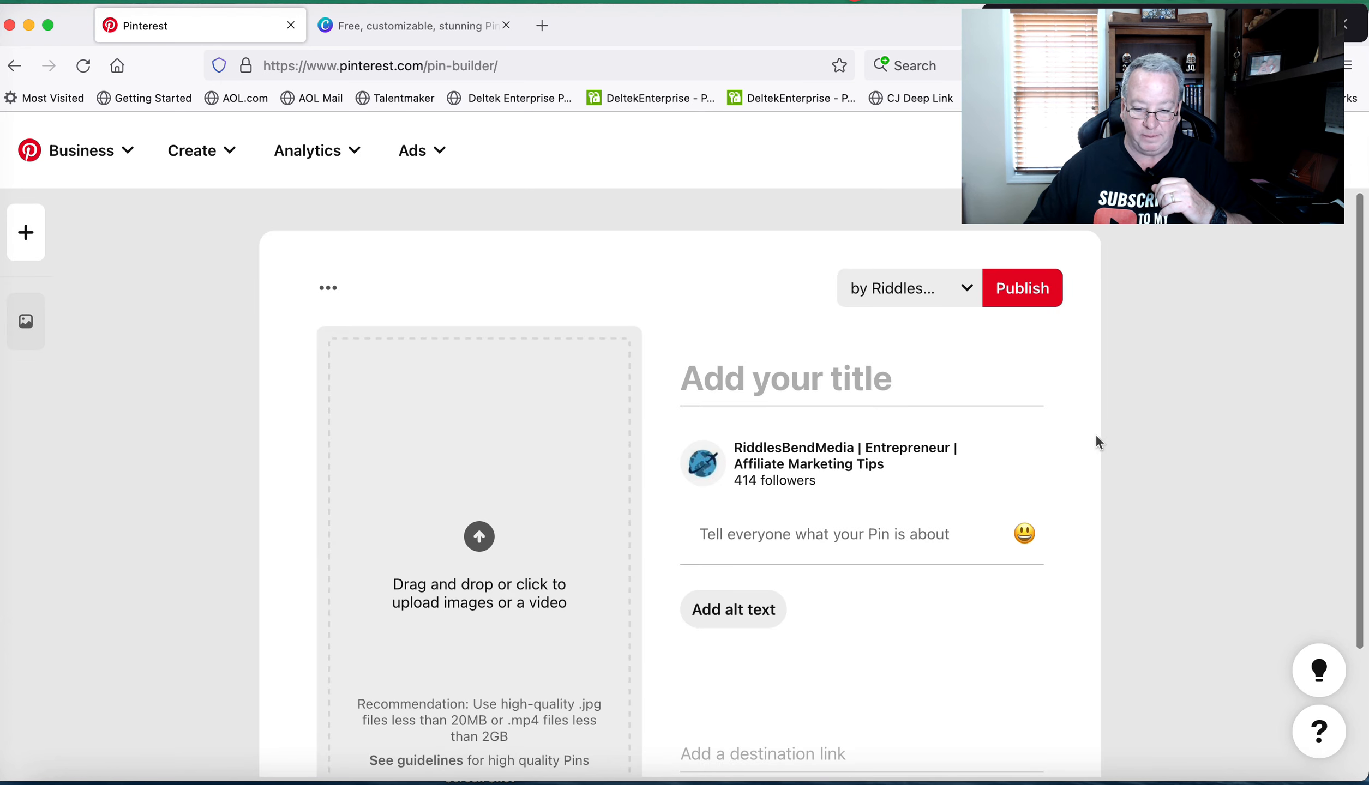
scroll(1067, 442, down, 3)
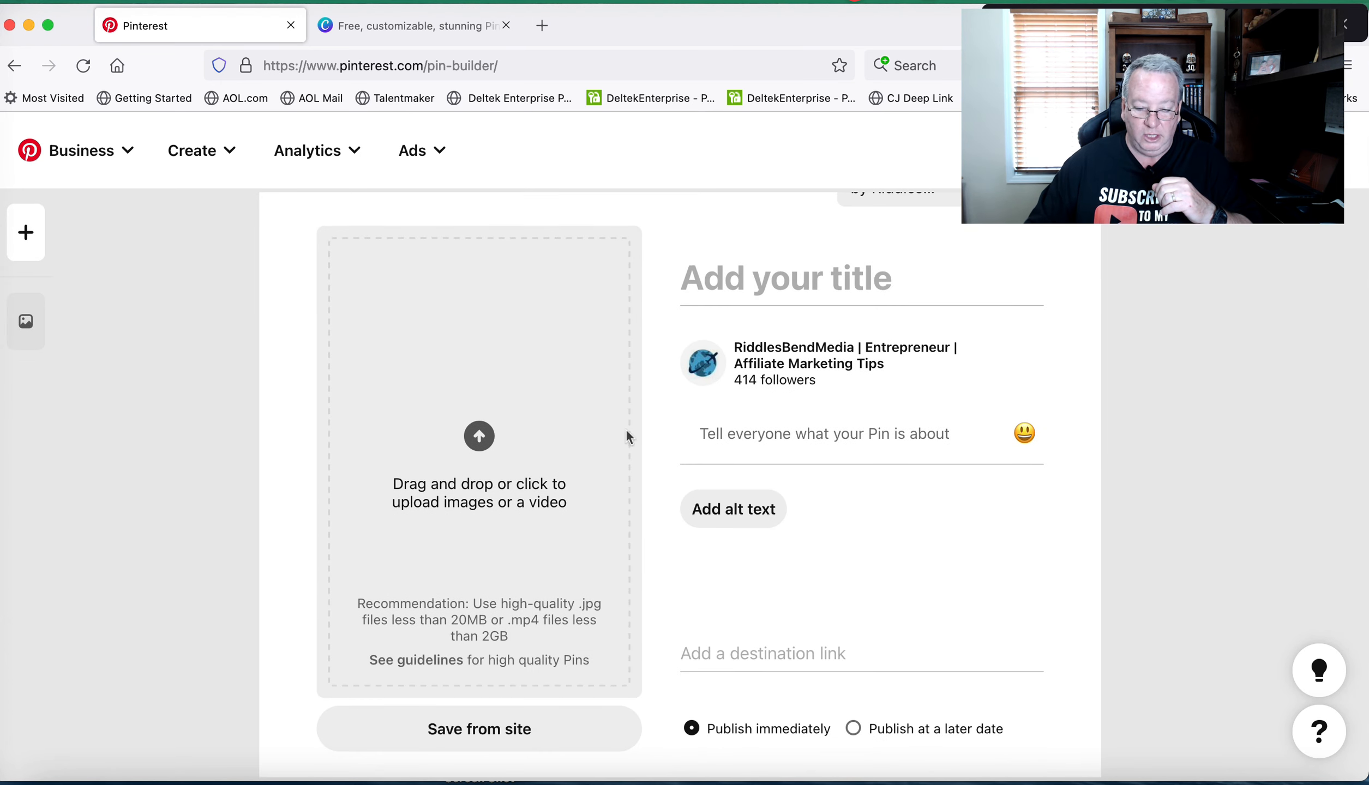
scroll(544, 440, up, 1)
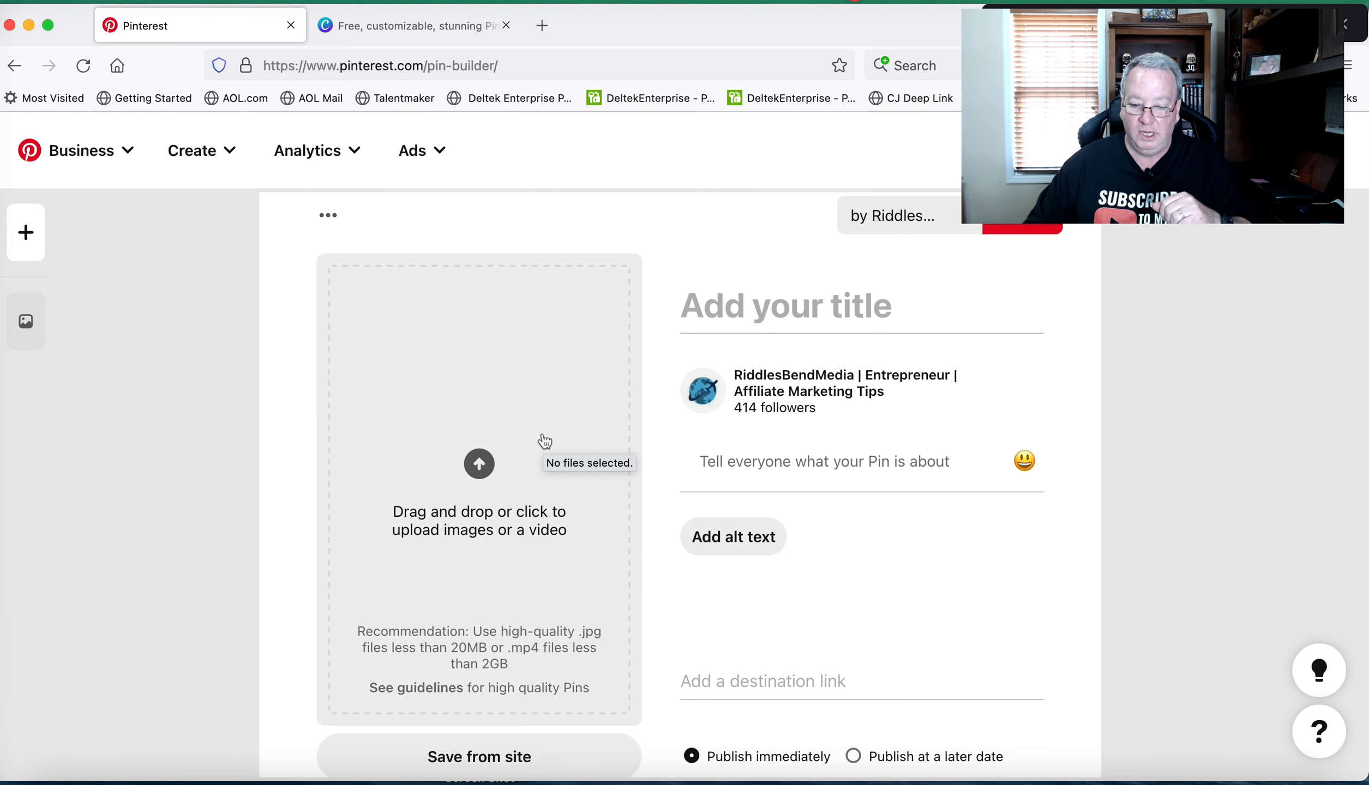
scroll(971, 483, up, 2)
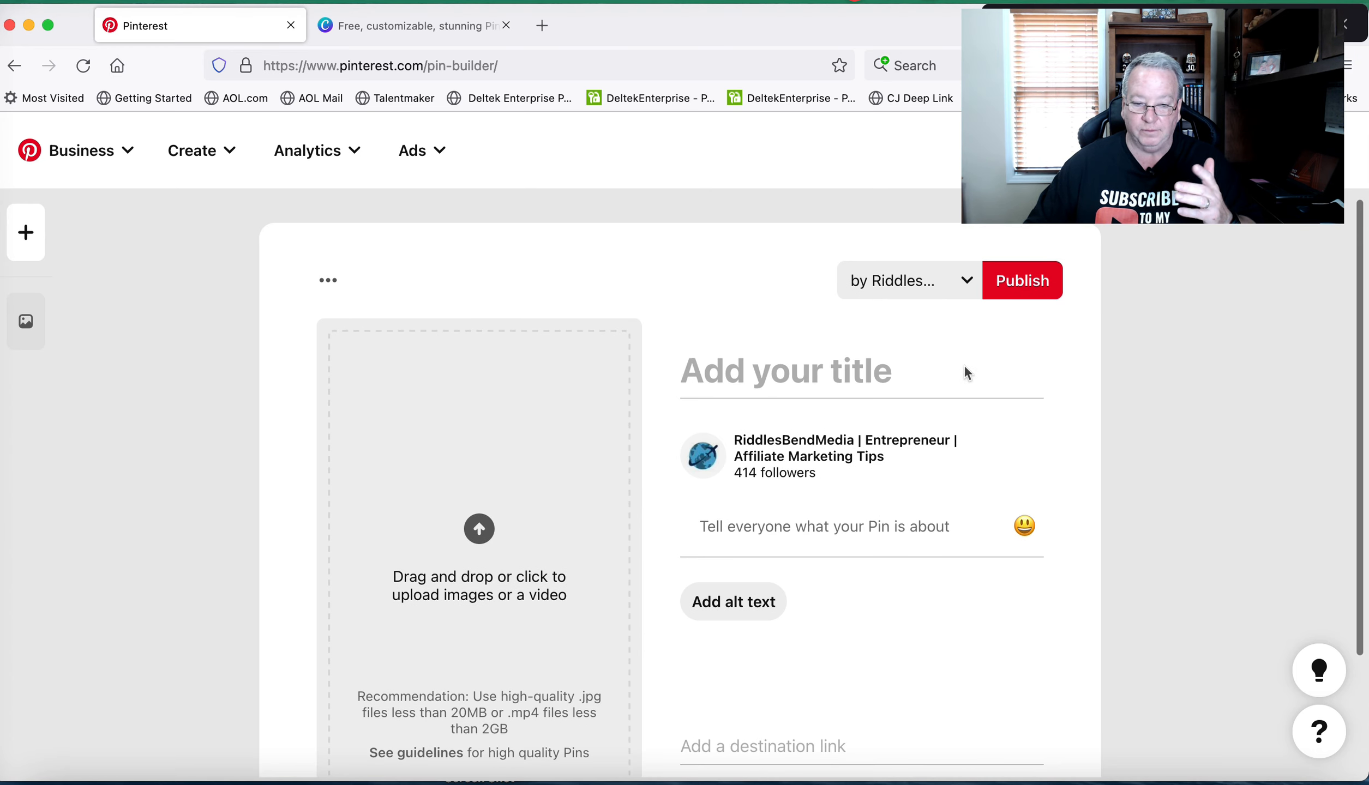
- Switch back to Canva and look over the Pinterest pin topics and the first template rows
click(422, 28)
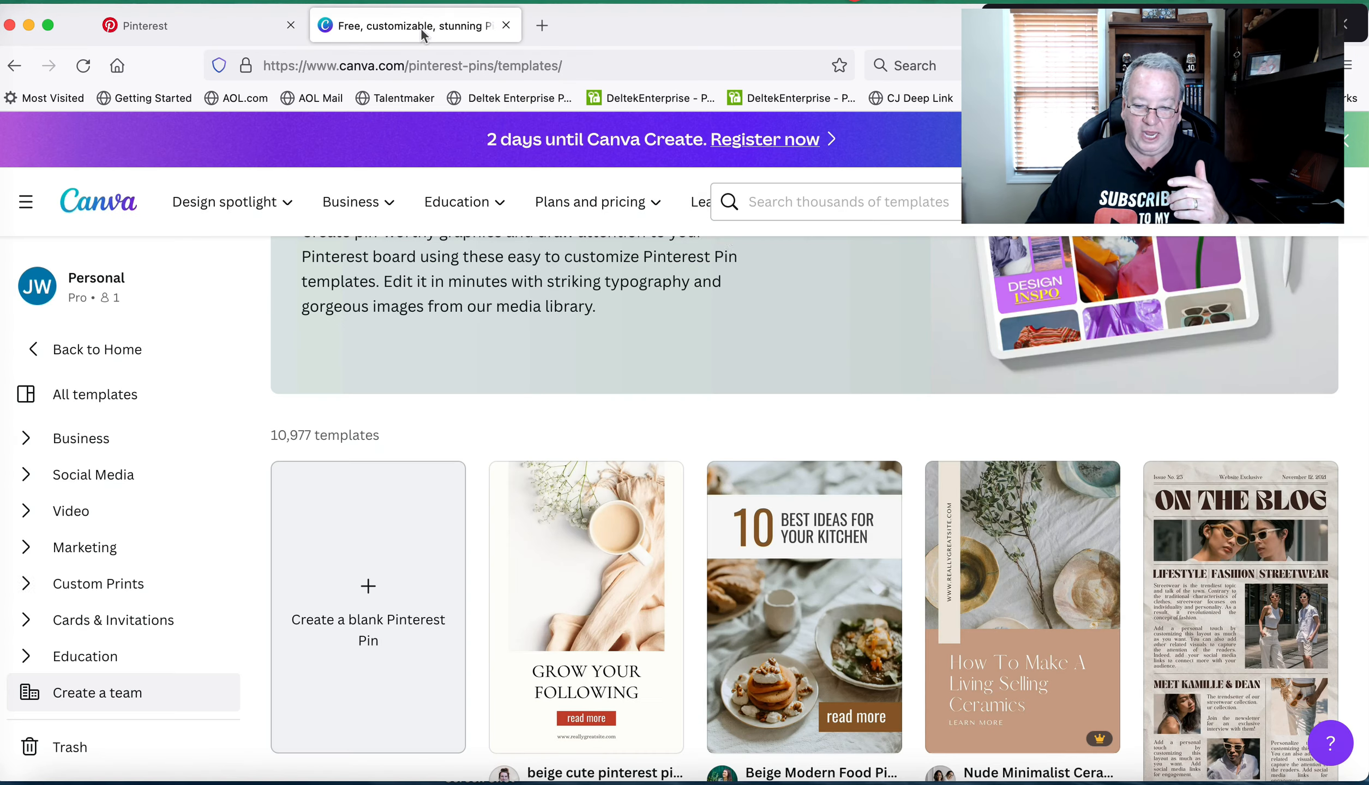
scroll(843, 336, up, 4)
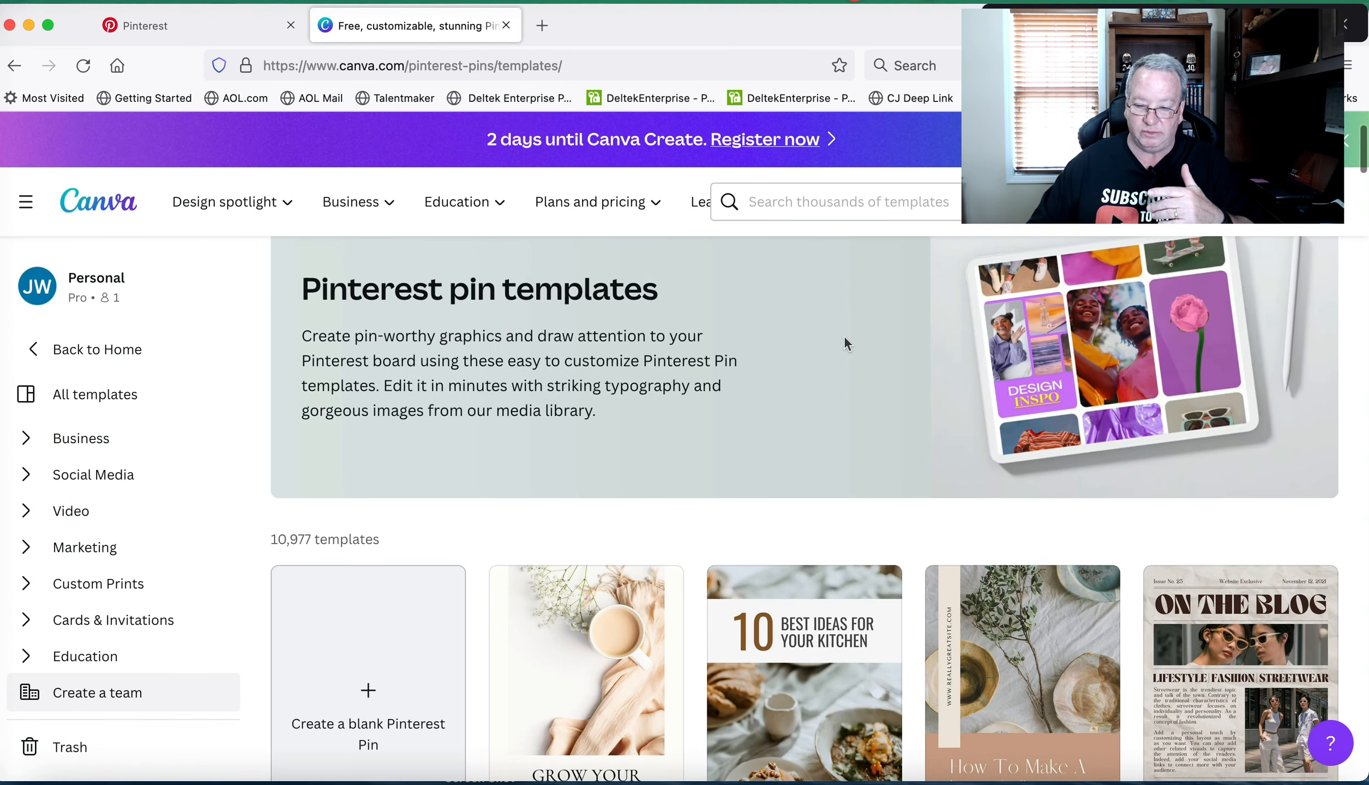
scroll(844, 337, up, 1)
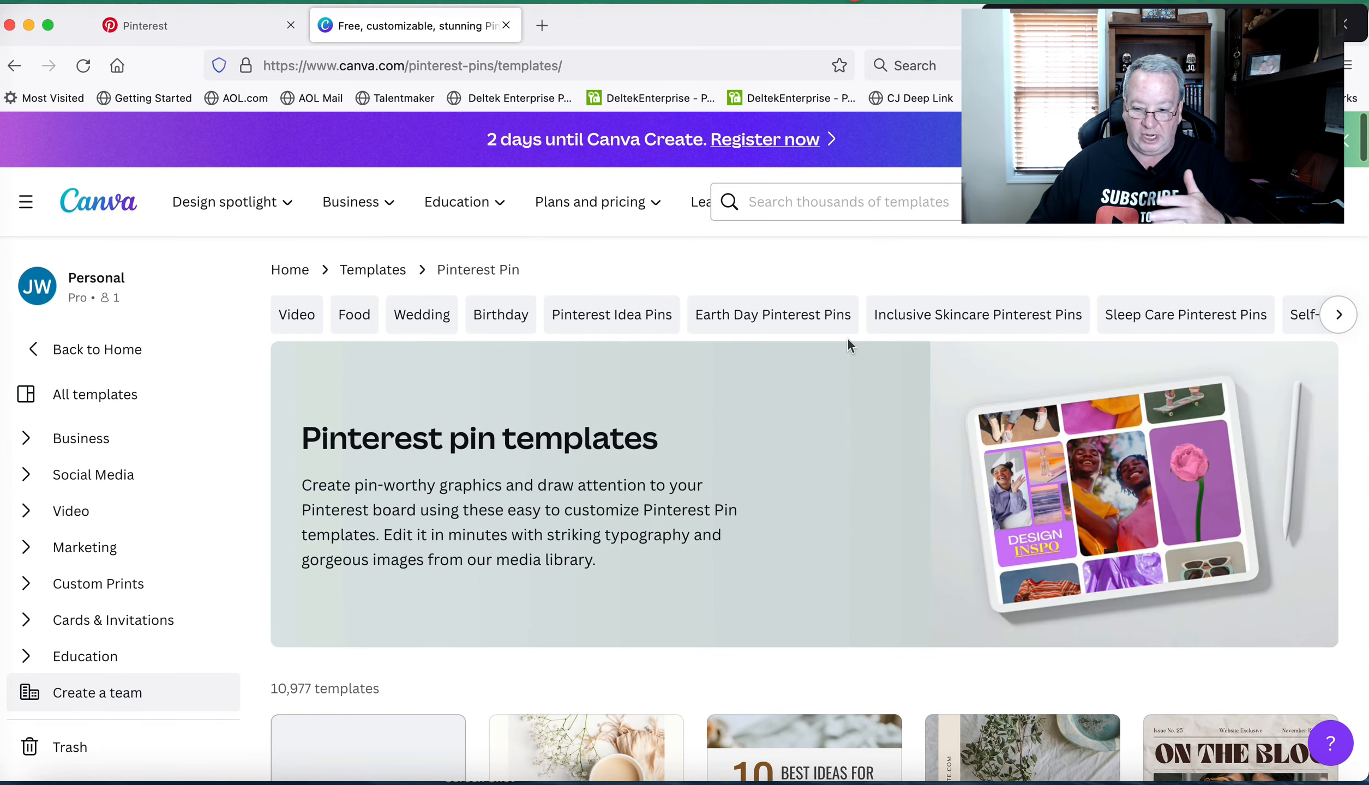
scroll(847, 337, down, 7)
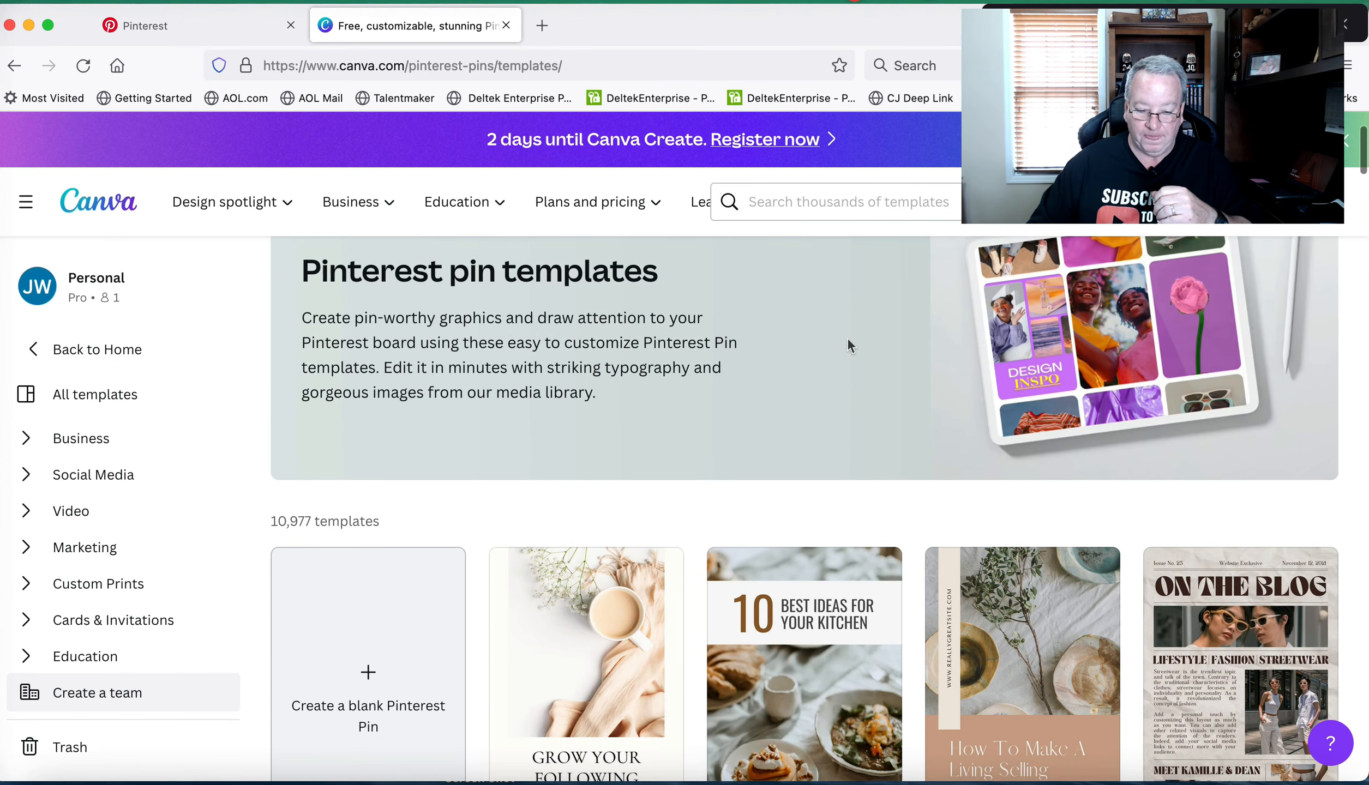
scroll(850, 343, down, 3)
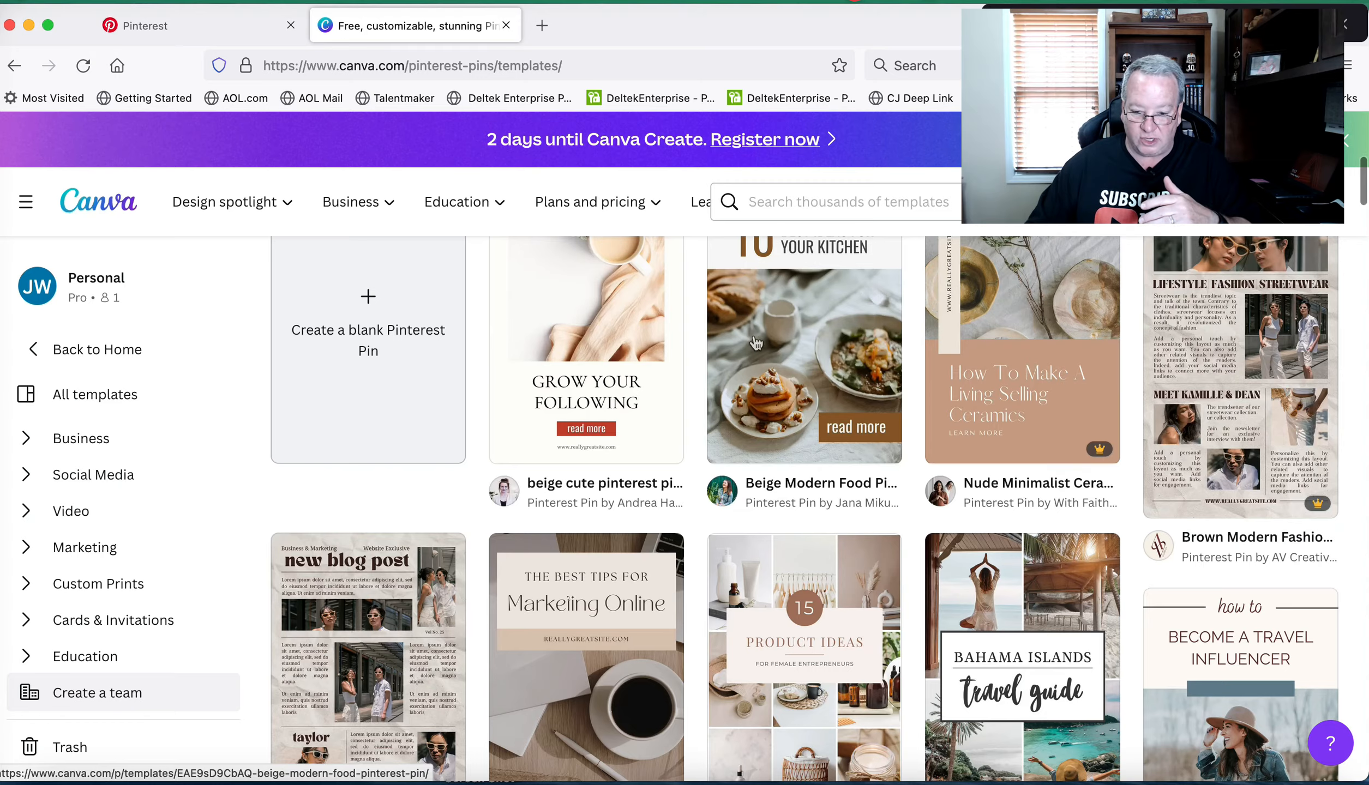
scroll(804, 218, up, 6)
click(804, 205)
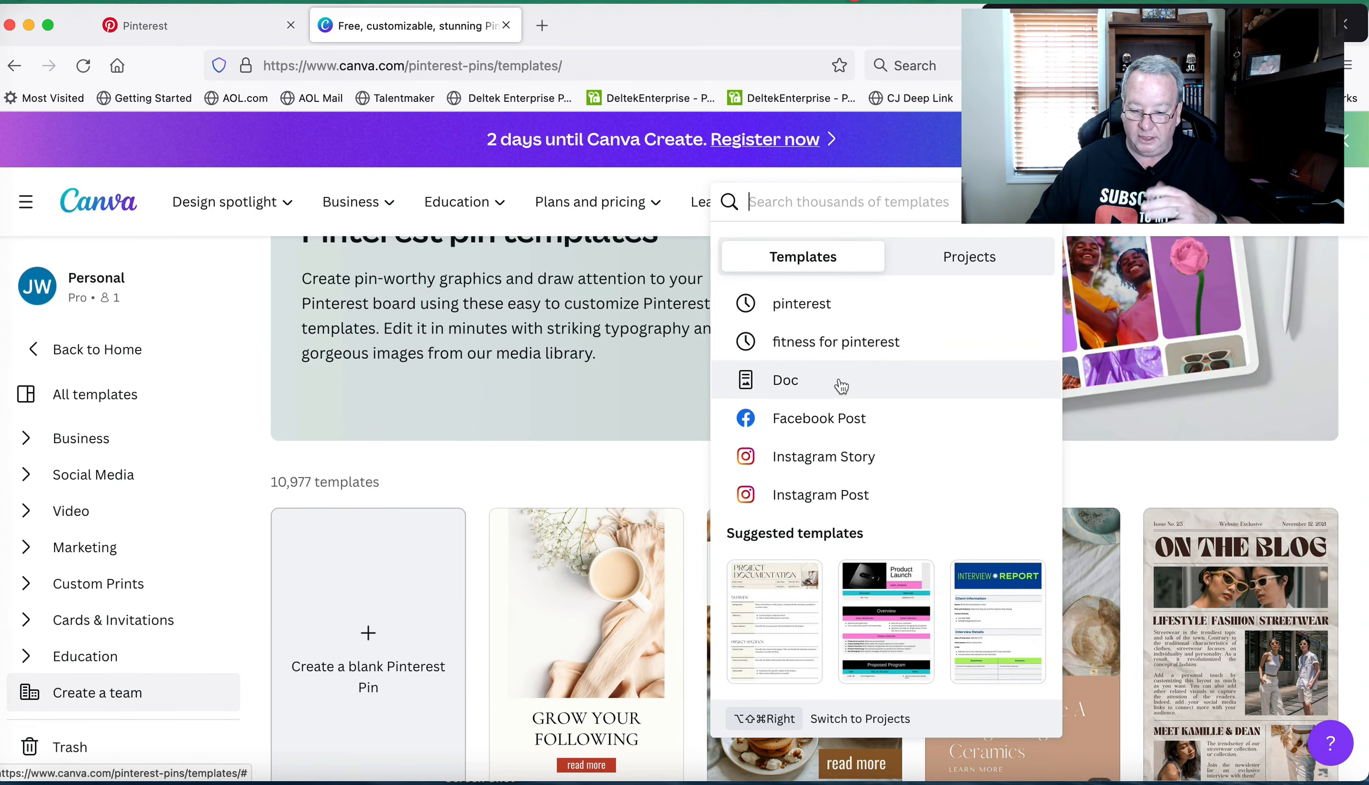
scroll(657, 362, down, 2)
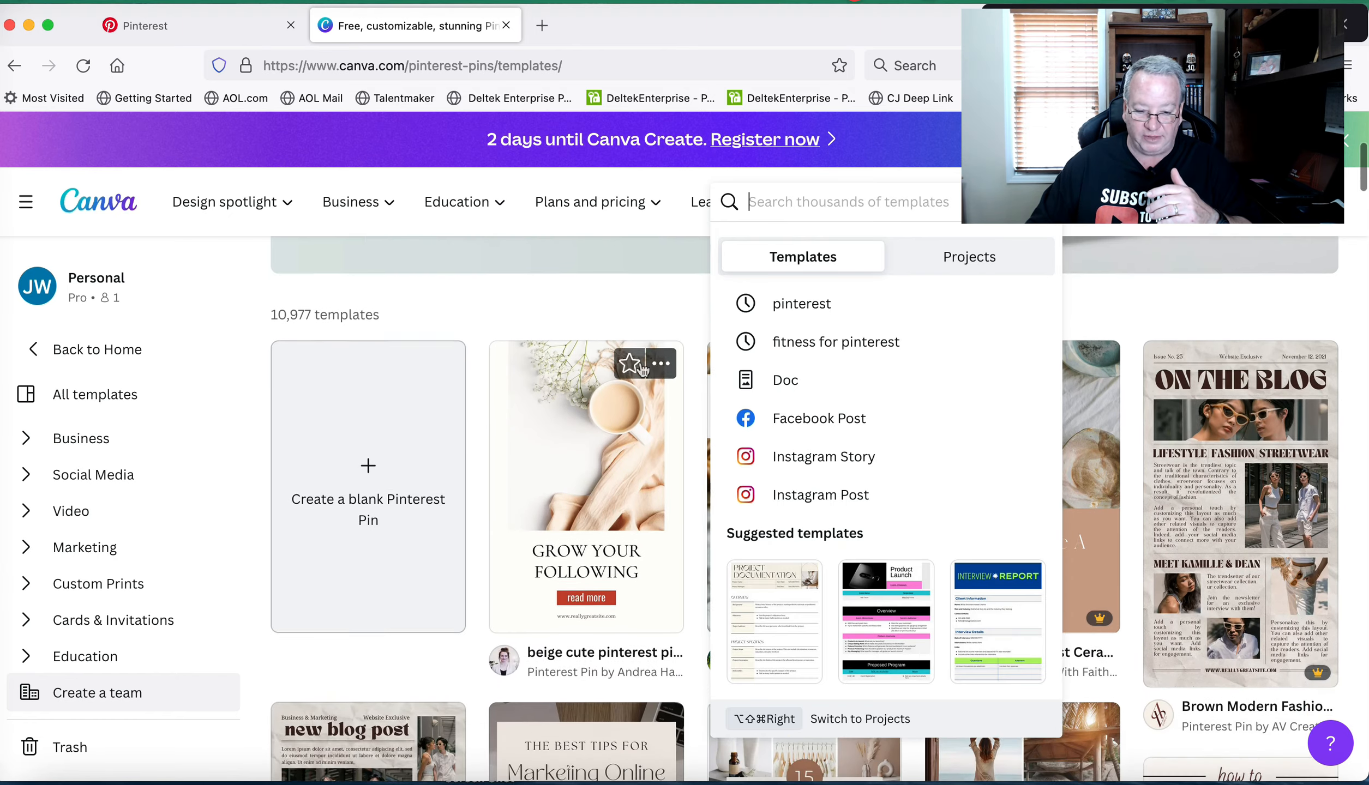
click(596, 340)
- Find the Beige Modern Food Pinterest Pin template, "10 Best Ideas for Your Kitchen", and open its details
scroll(954, 344, up, 5)
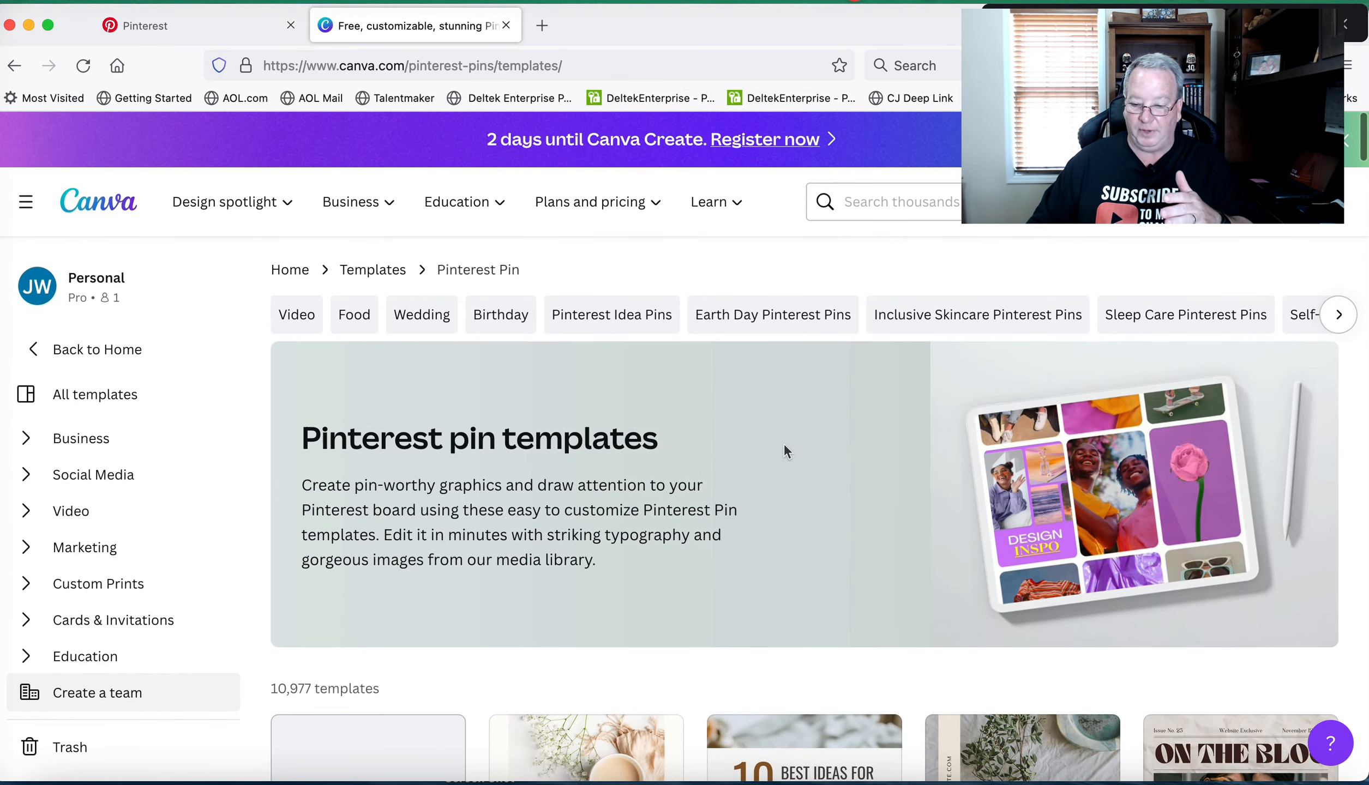
scroll(785, 443, down, 5)
scroll(791, 451, down, 6)
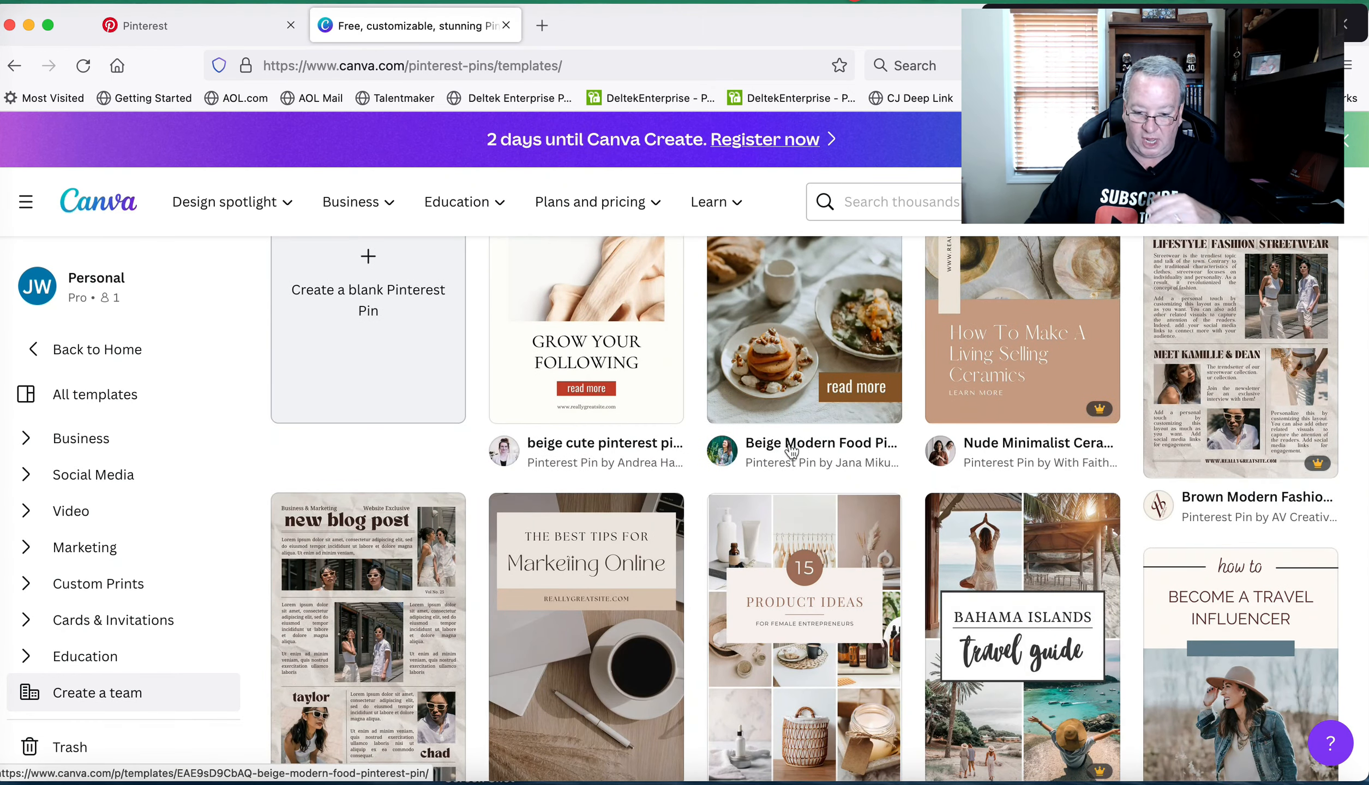
scroll(792, 451, down, 7)
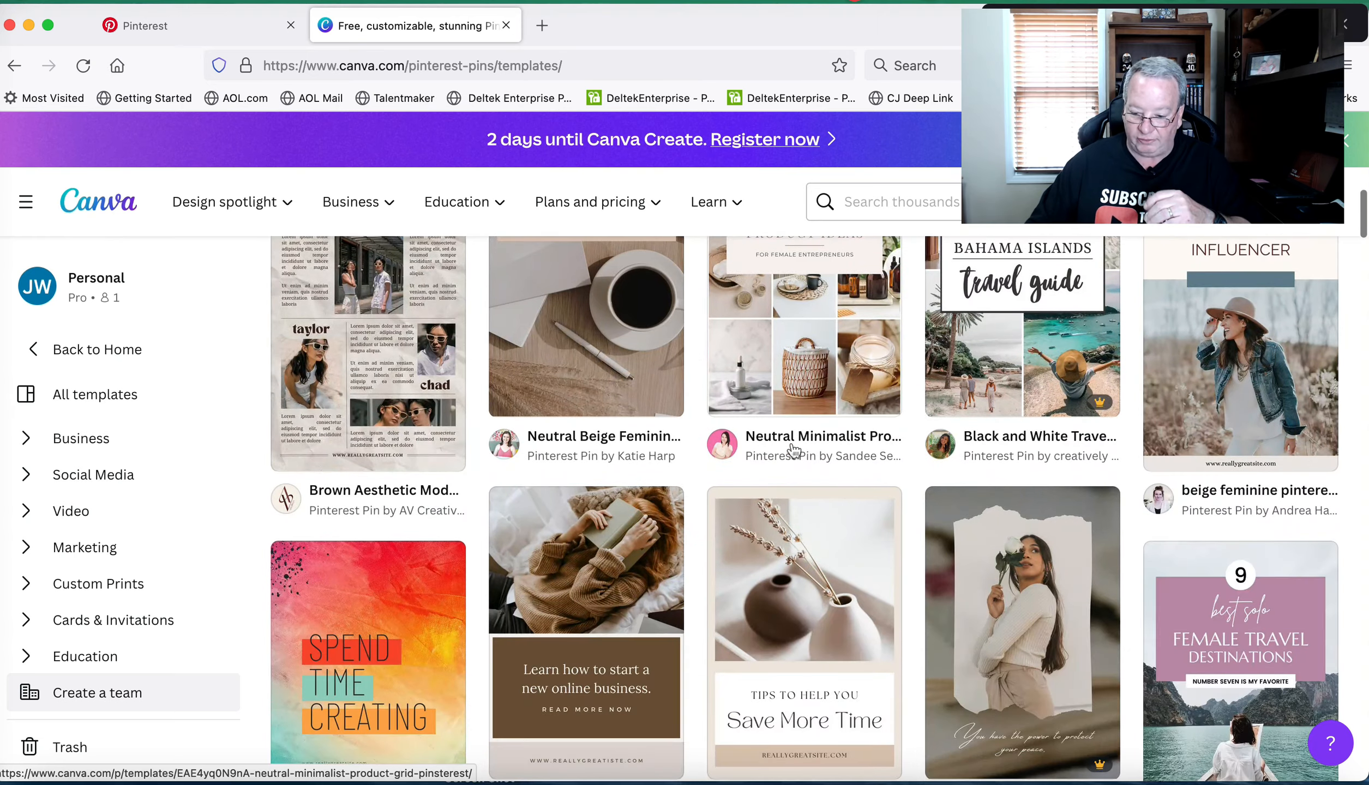
scroll(792, 451, down, 5)
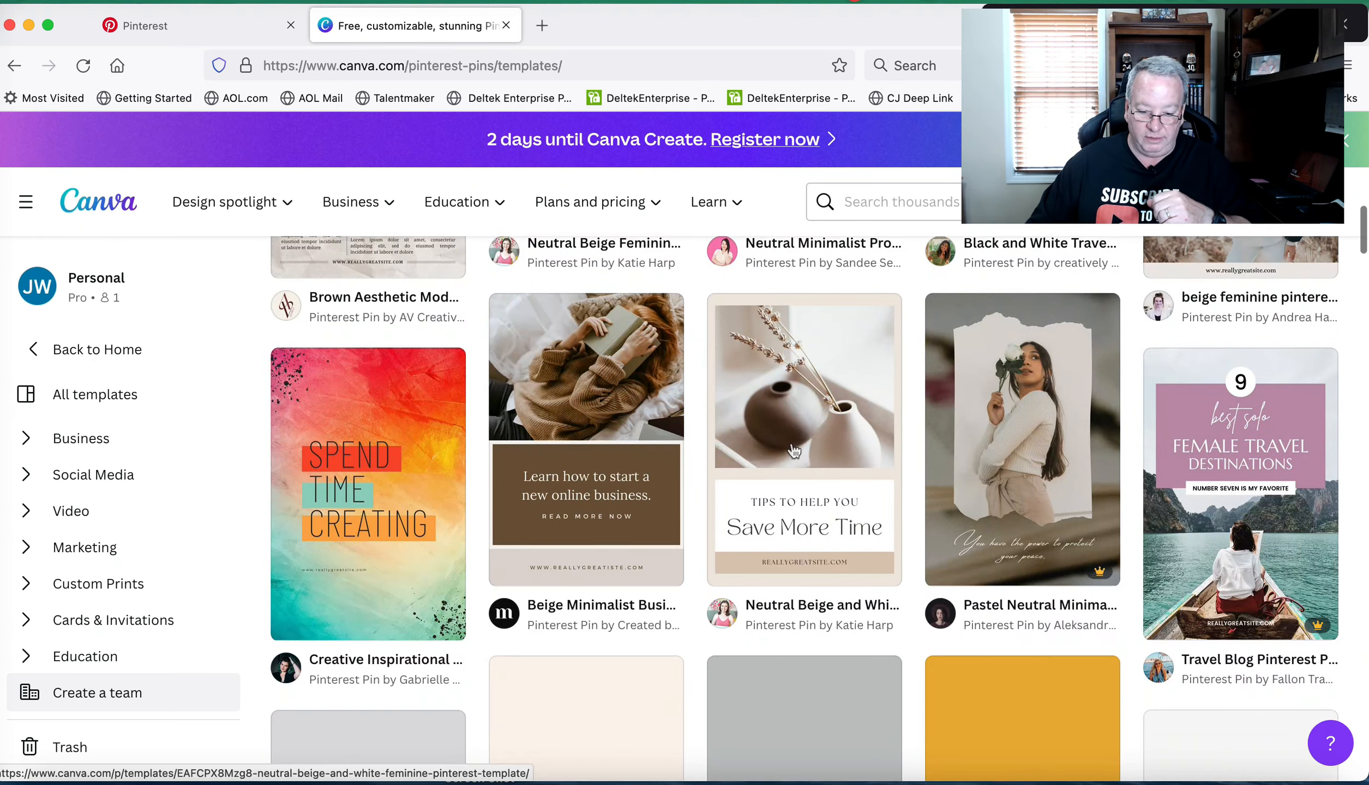
scroll(793, 450, up, 9)
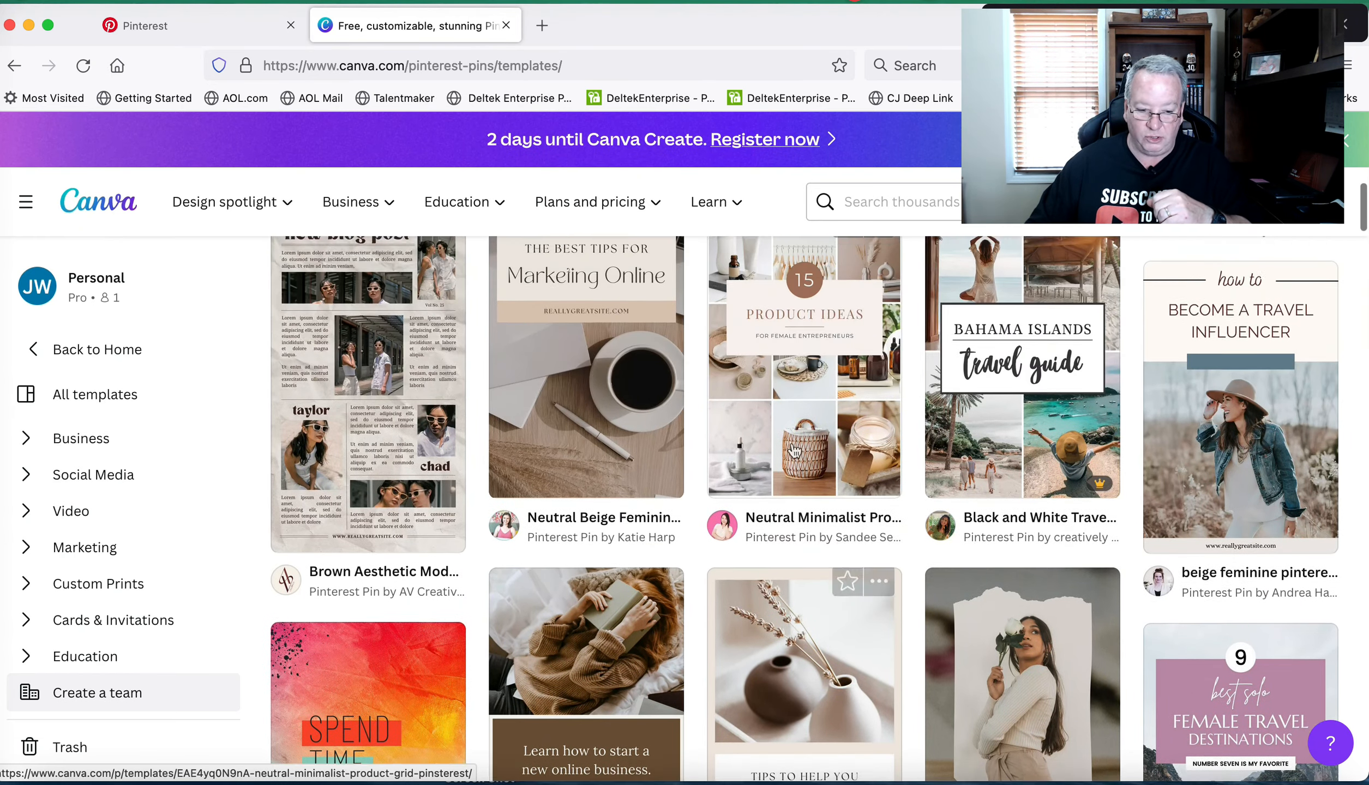
scroll(794, 451, up, 10)
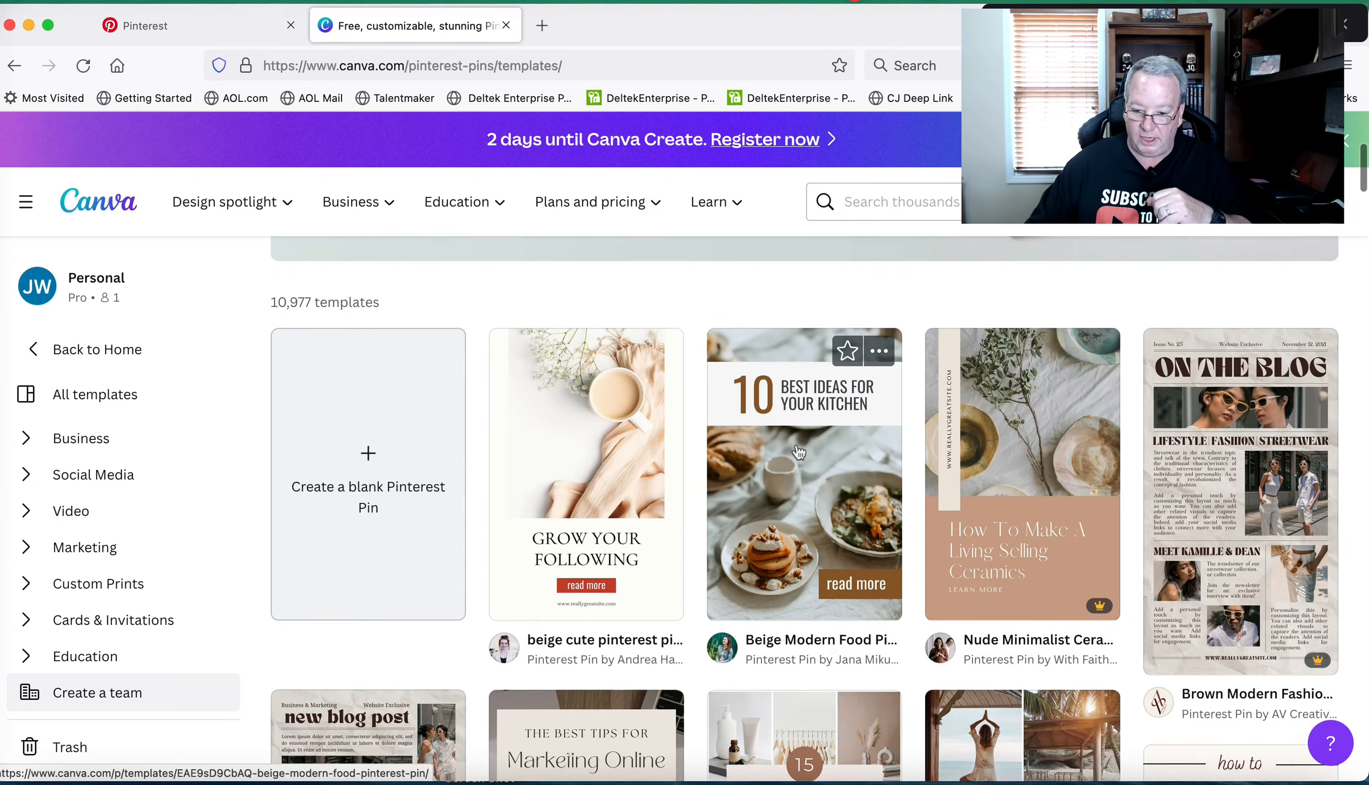
scroll(800, 452, down, 5)
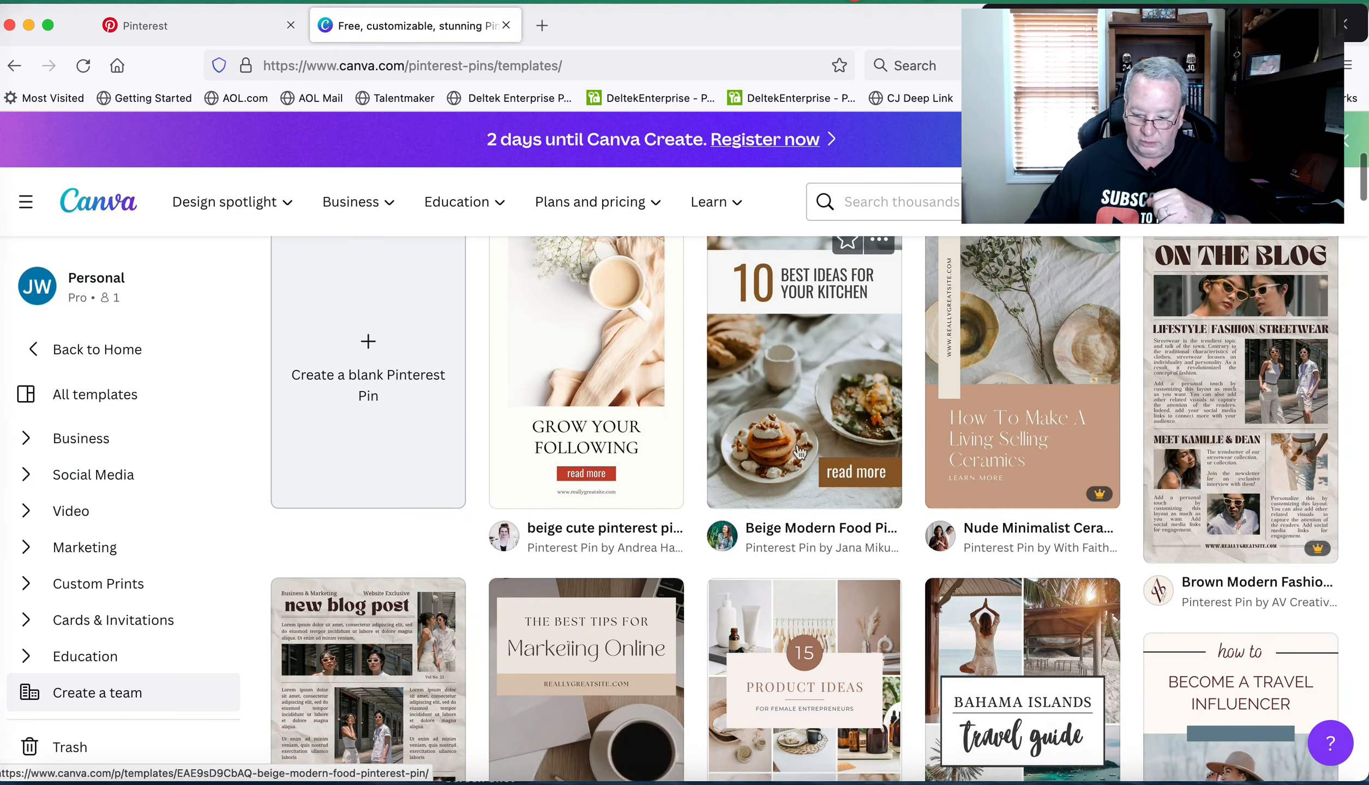
scroll(799, 452, up, 3)
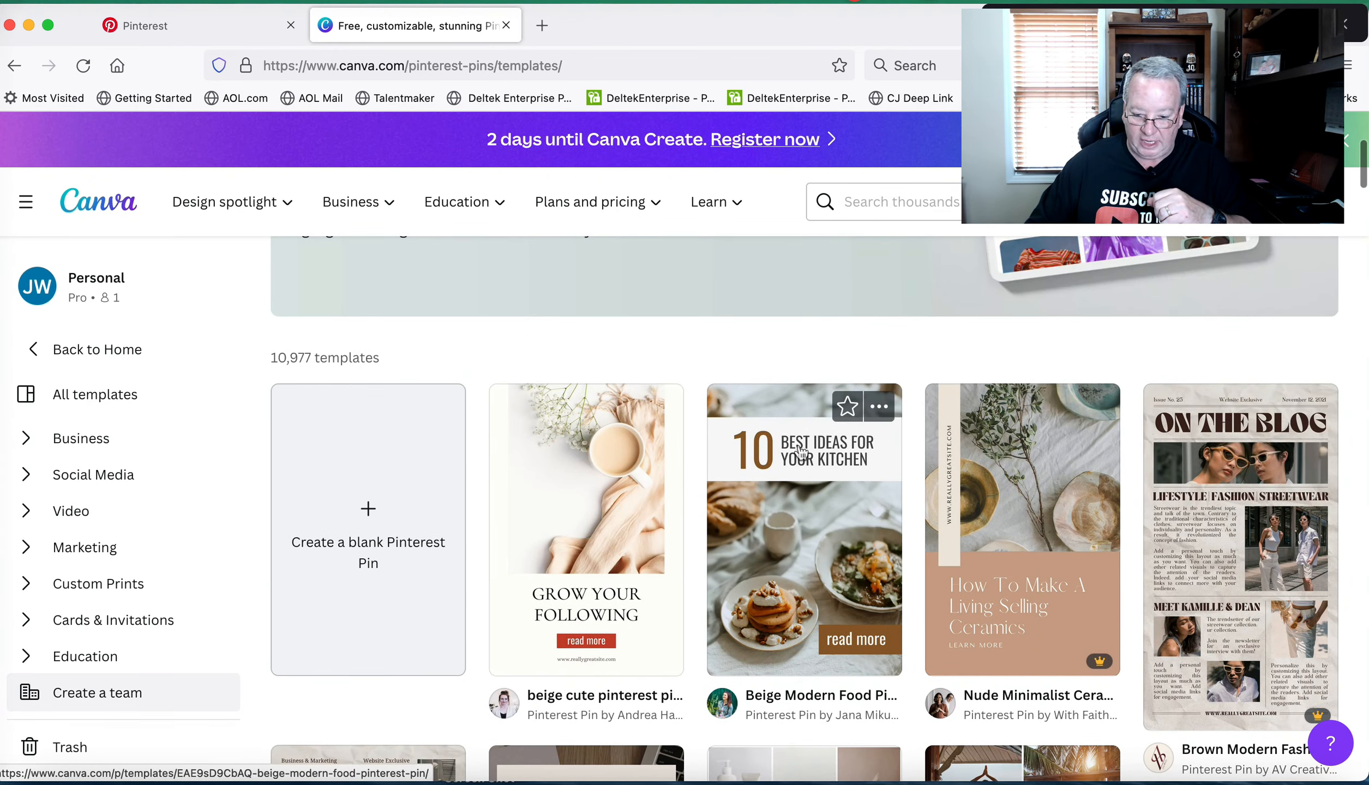
scroll(799, 452, down, 4)
scroll(799, 451, up, 3)
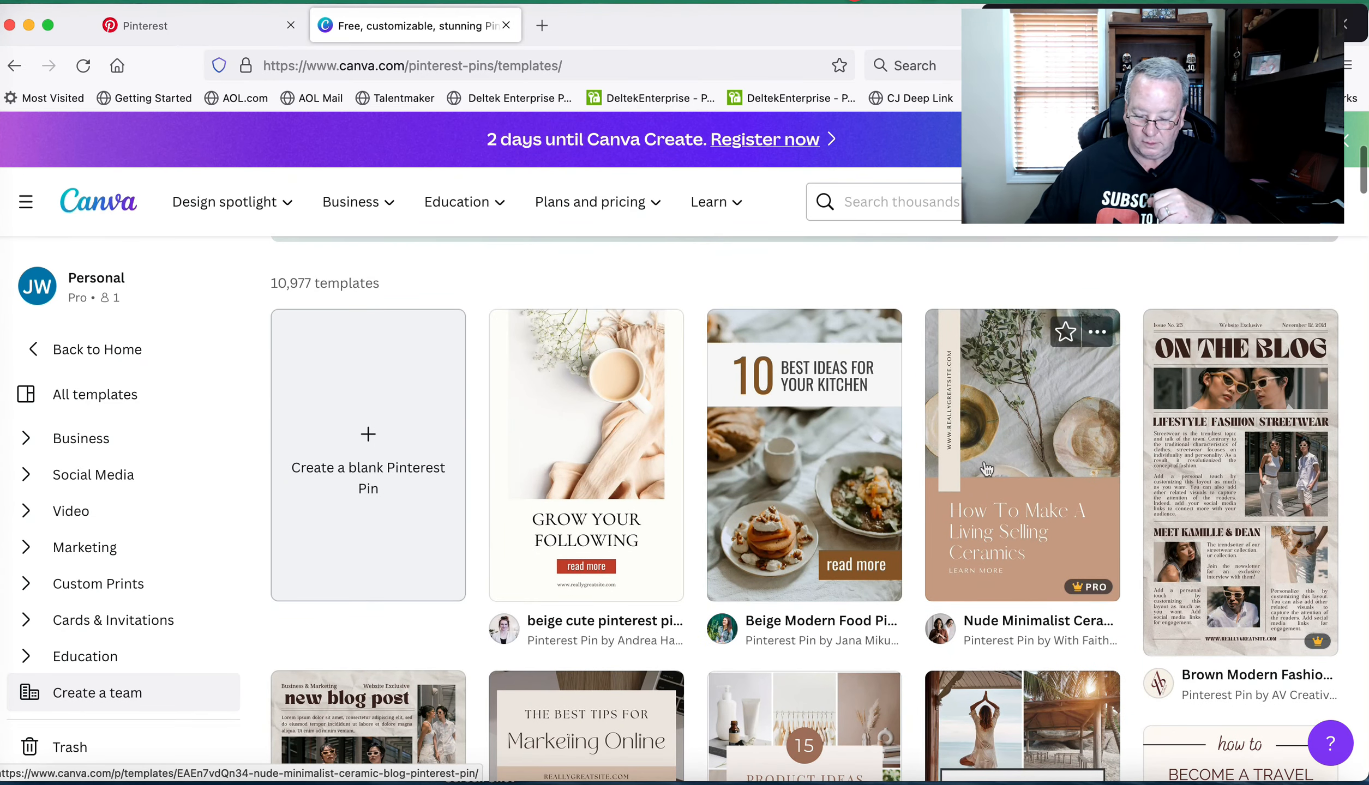
click(816, 460)
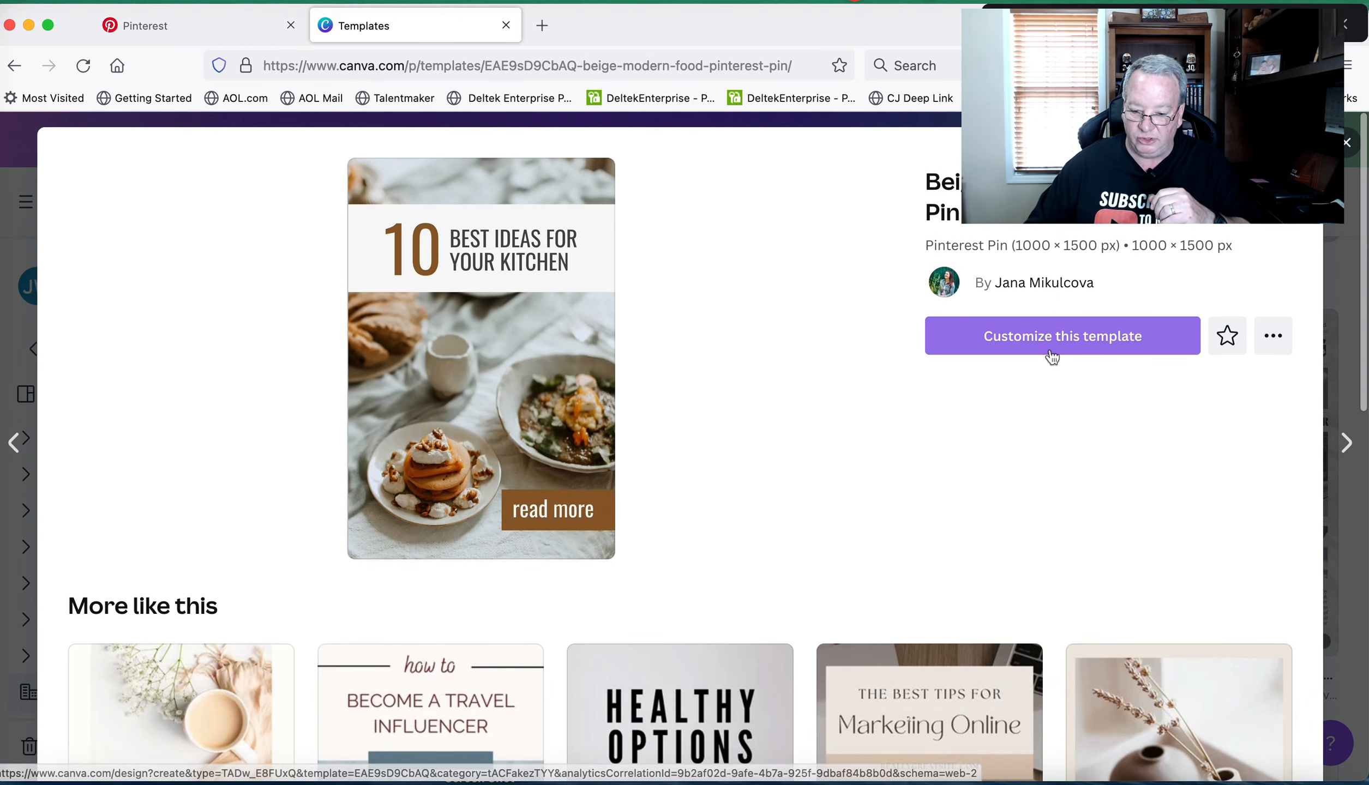
- Start customizing the Beige Modern Food Pinterest Pin template and replace the large number in its headline with 3
click(1046, 349)
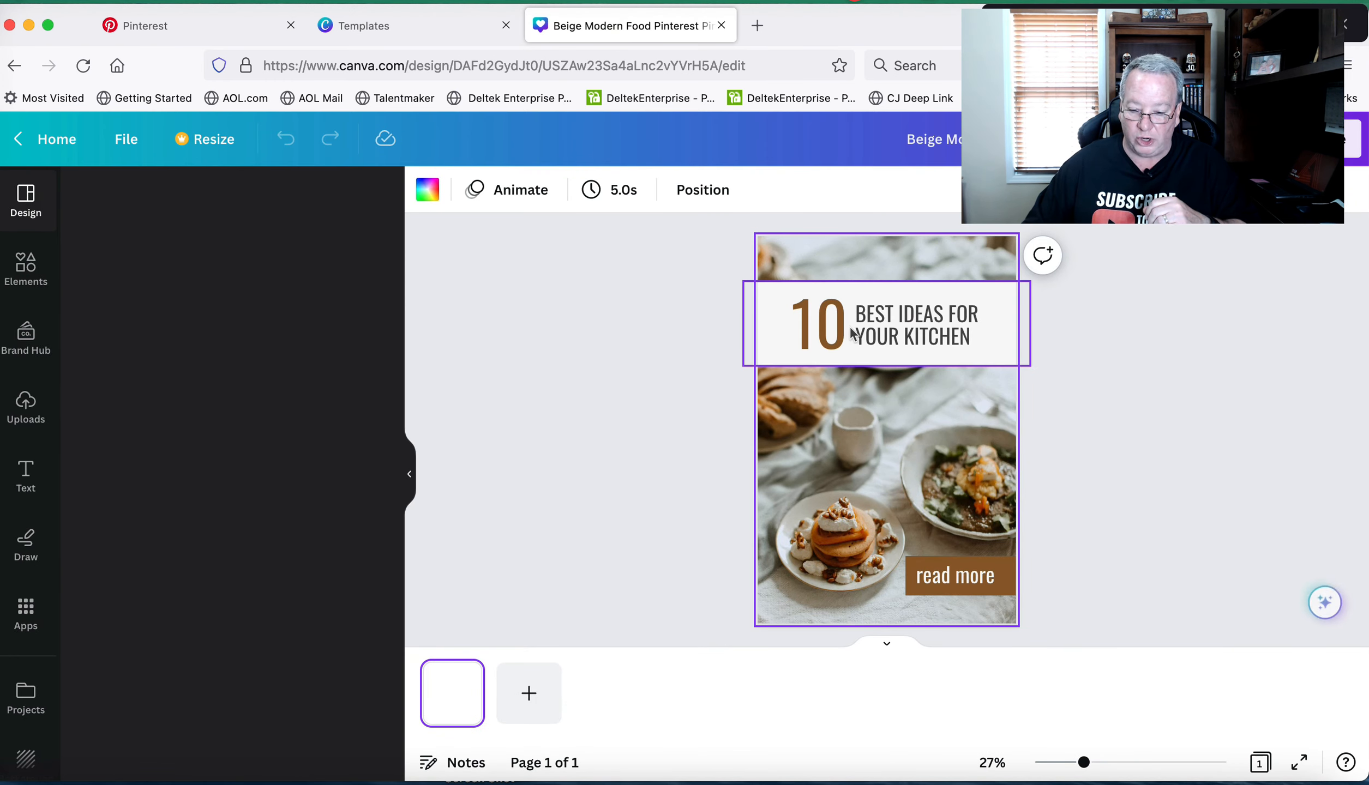
click(847, 331)
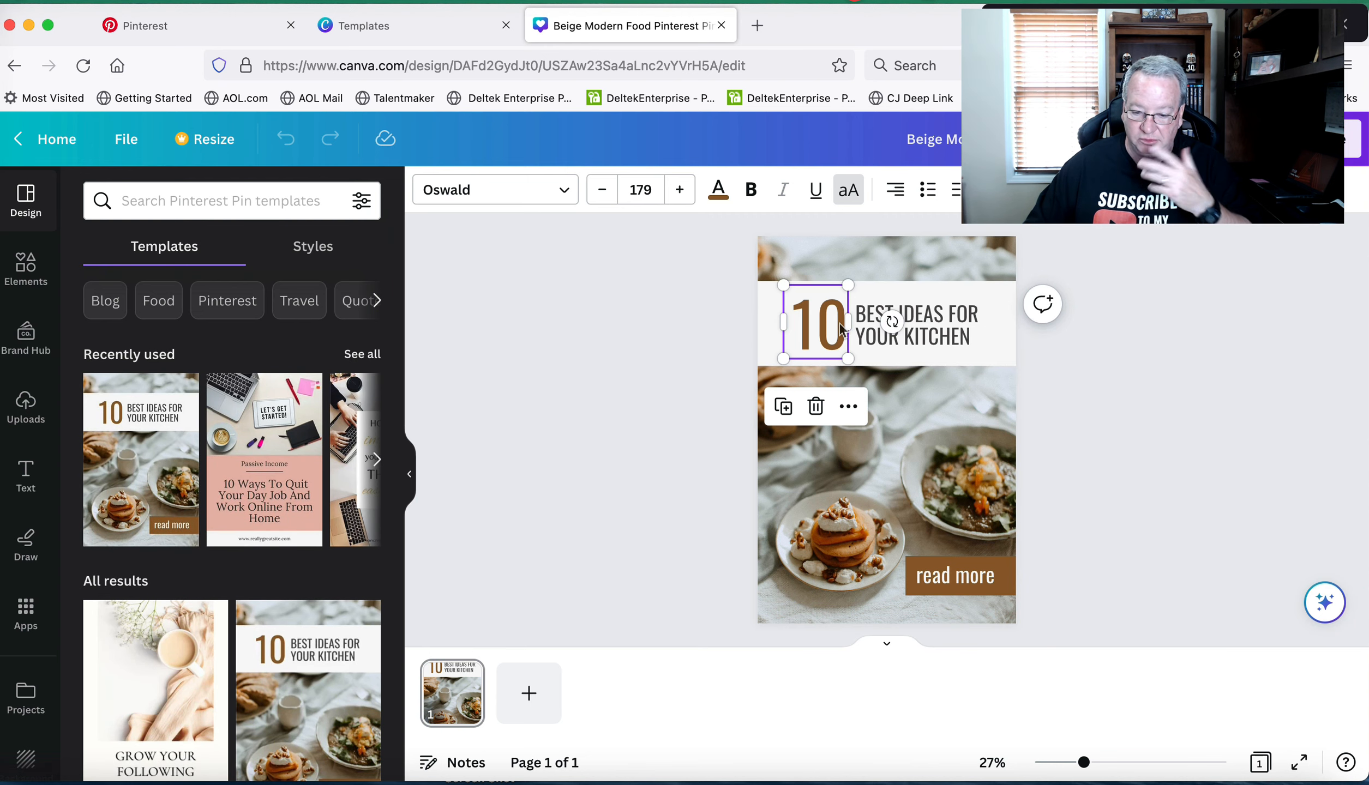
double_click(840, 328)
click(841, 324)
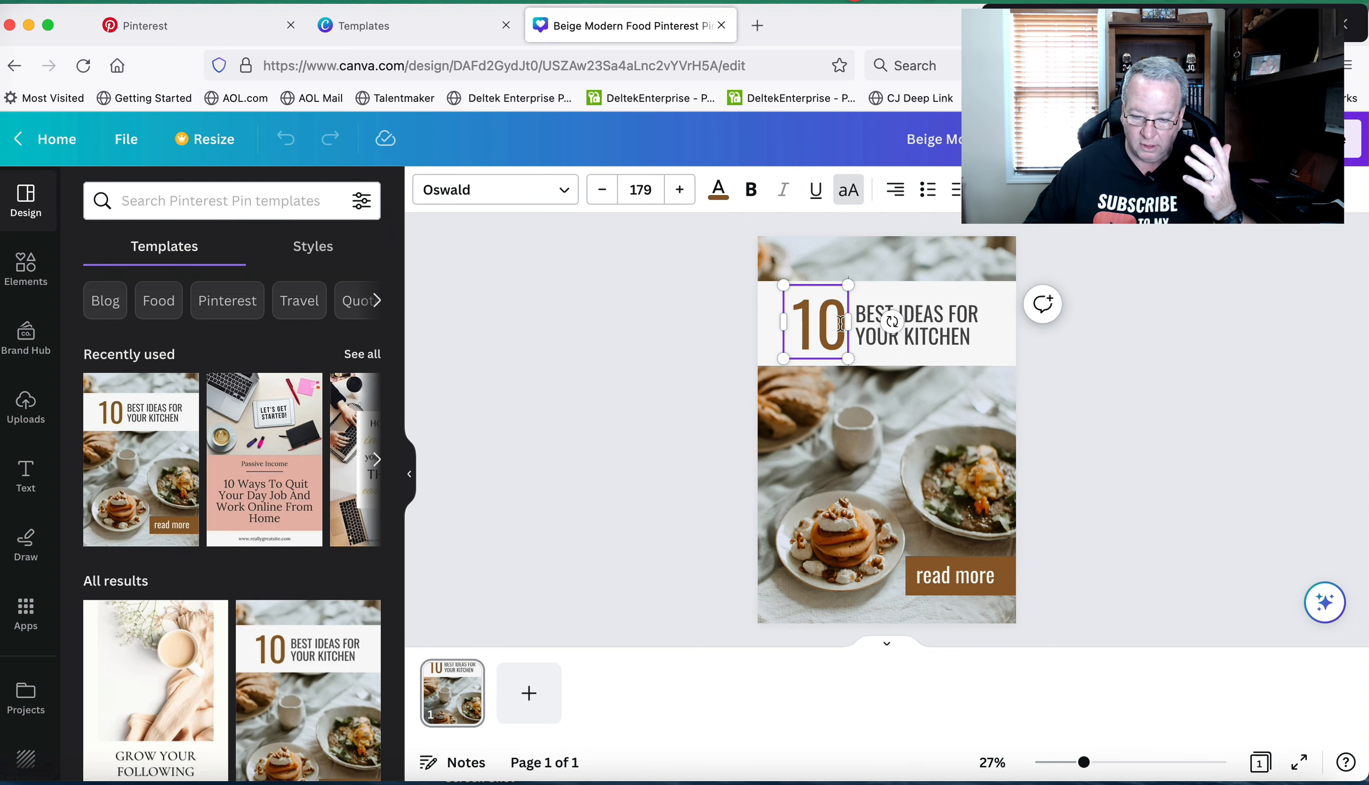
key(BackSpace)
key(BackSpace)
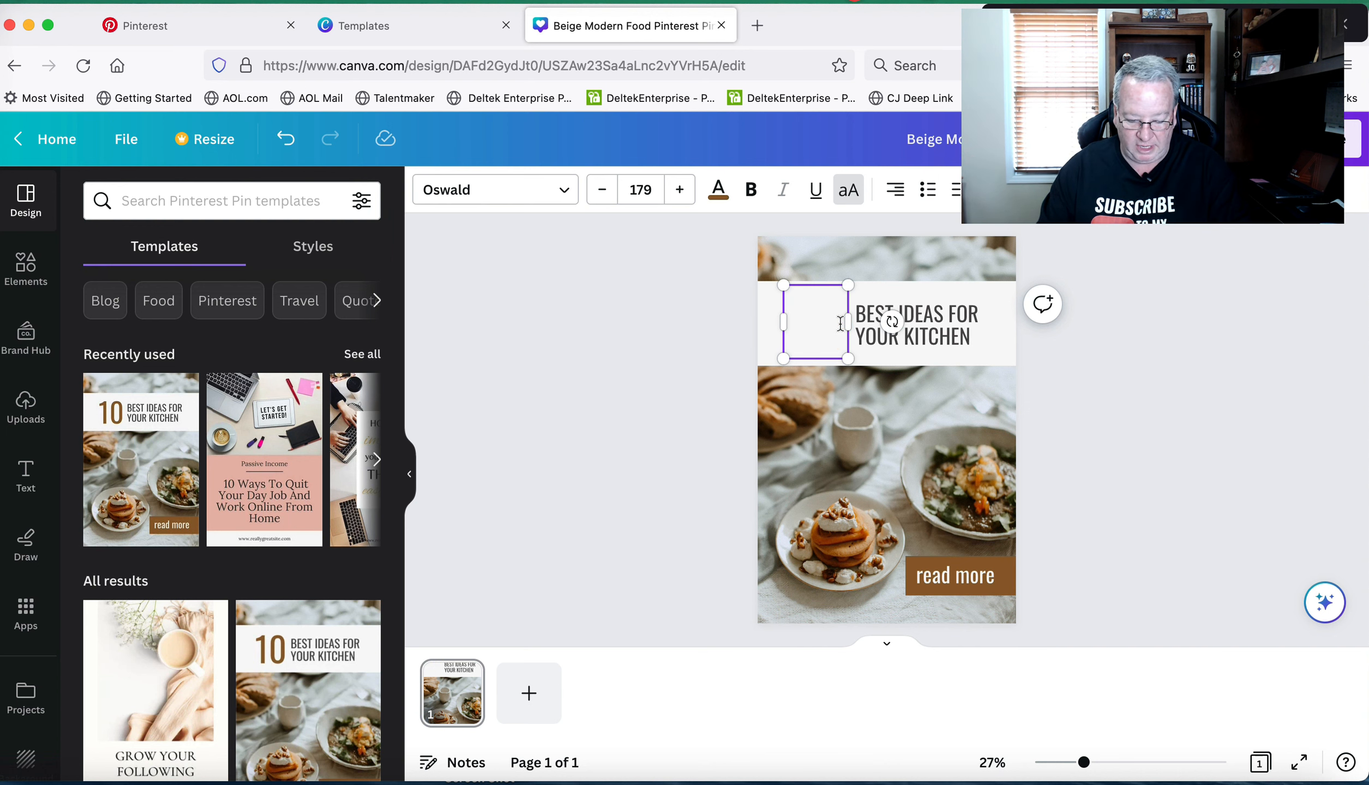
text(3)
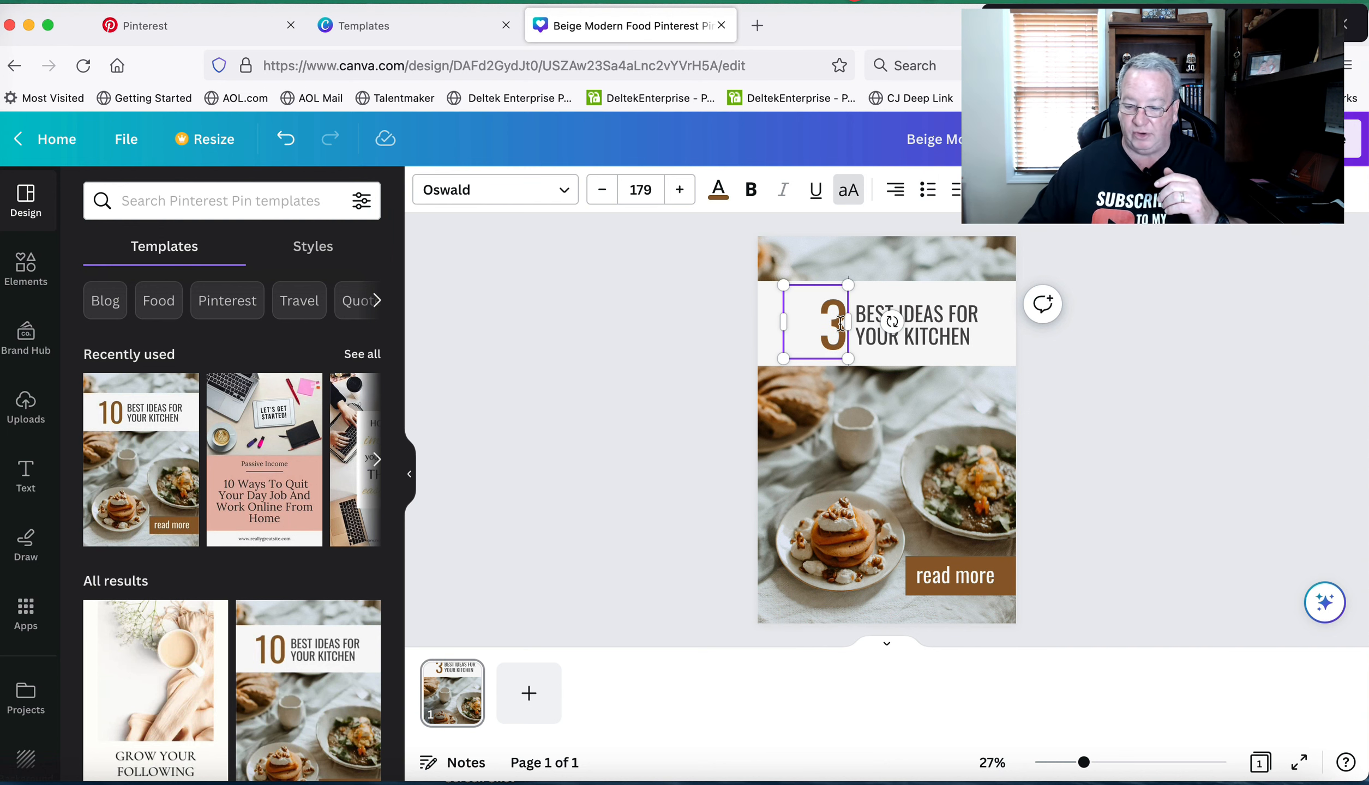
click(1099, 360)
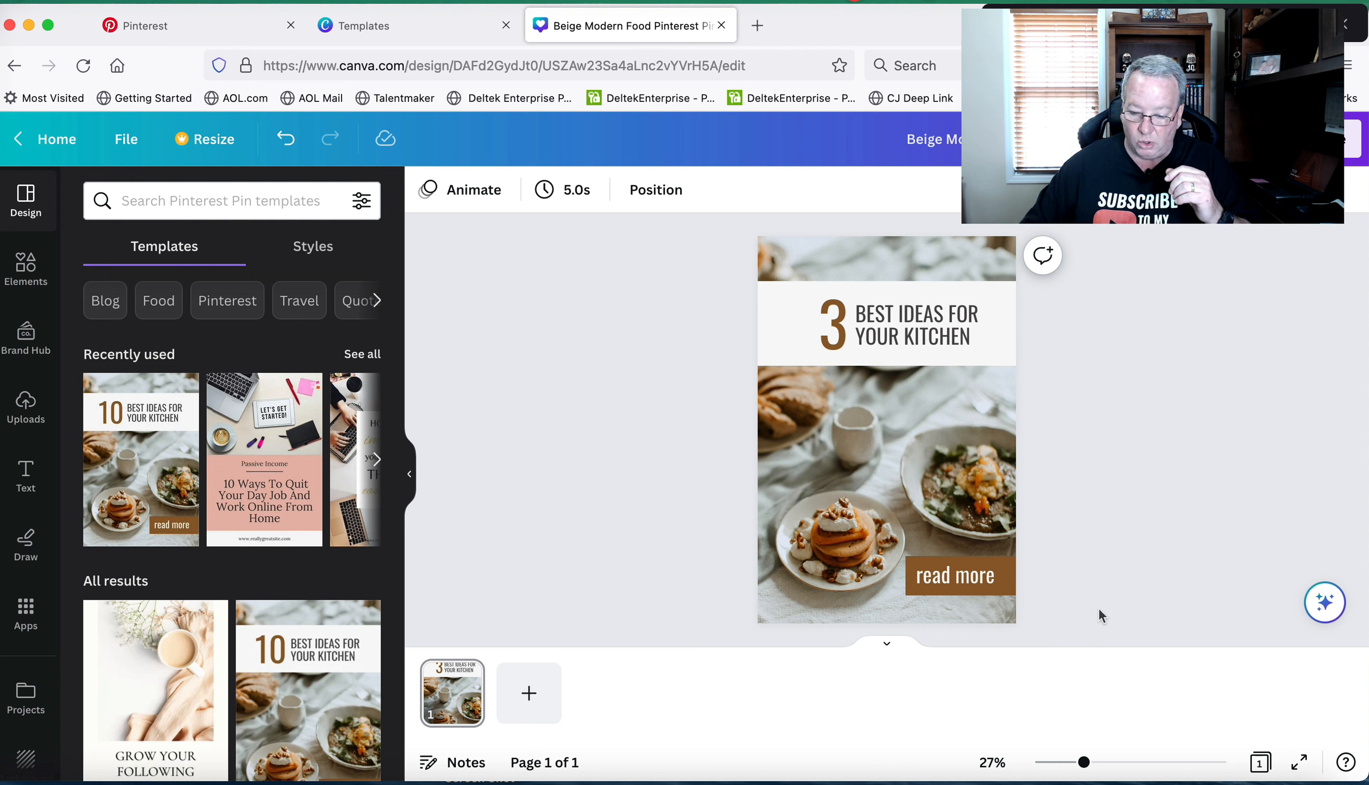
- Change the text of the brown label near the pin's lower edge to "read me"
click(985, 583)
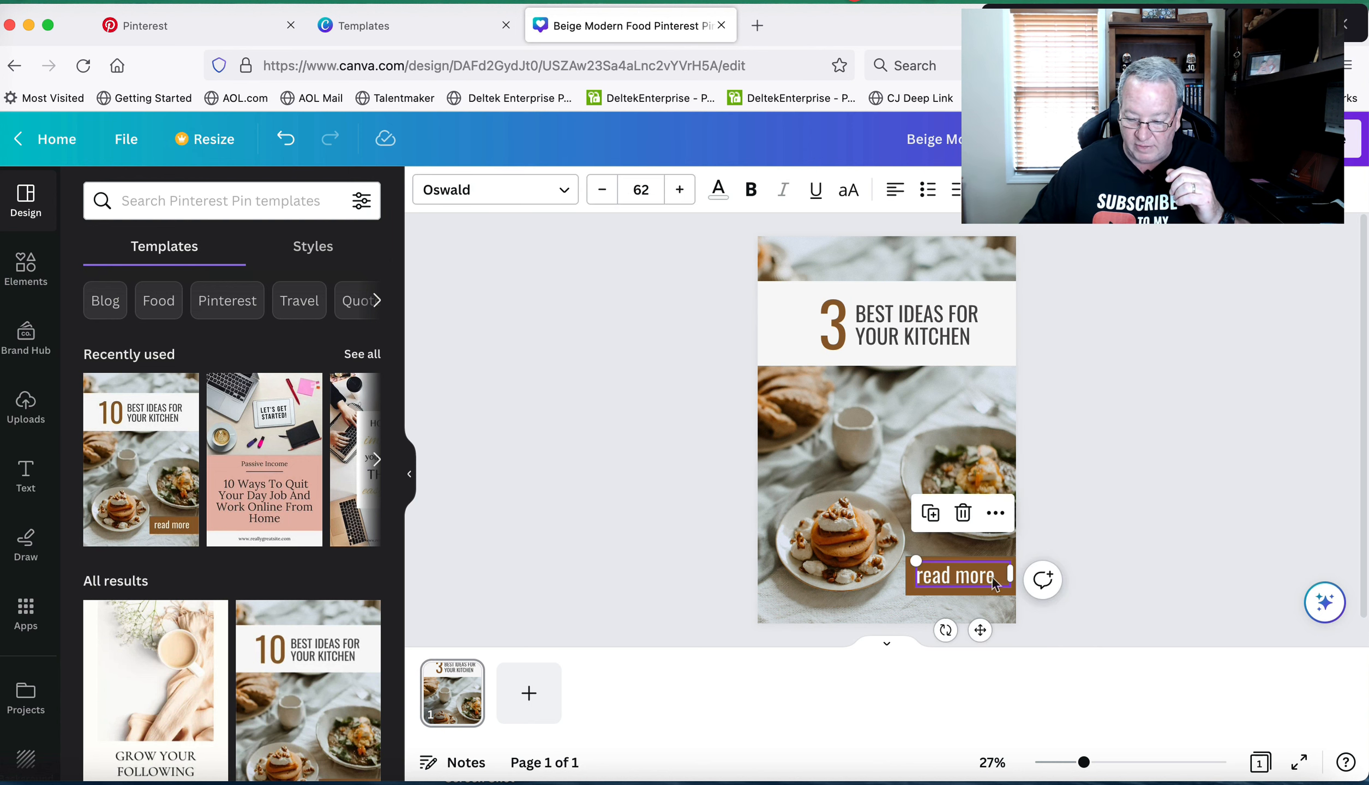
click(997, 580)
click(1000, 581)
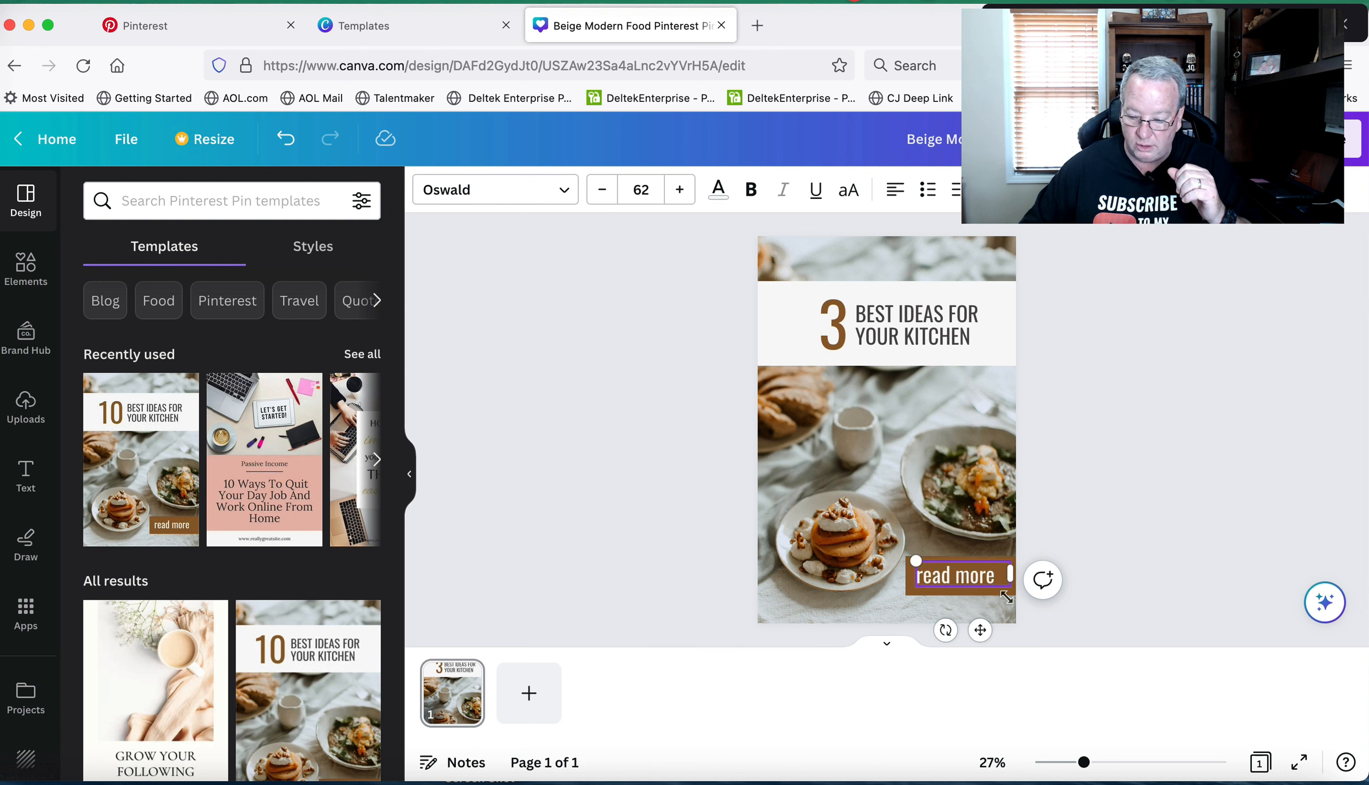
key(BackSpace)
key(BackSpace)
key(BackSpace)
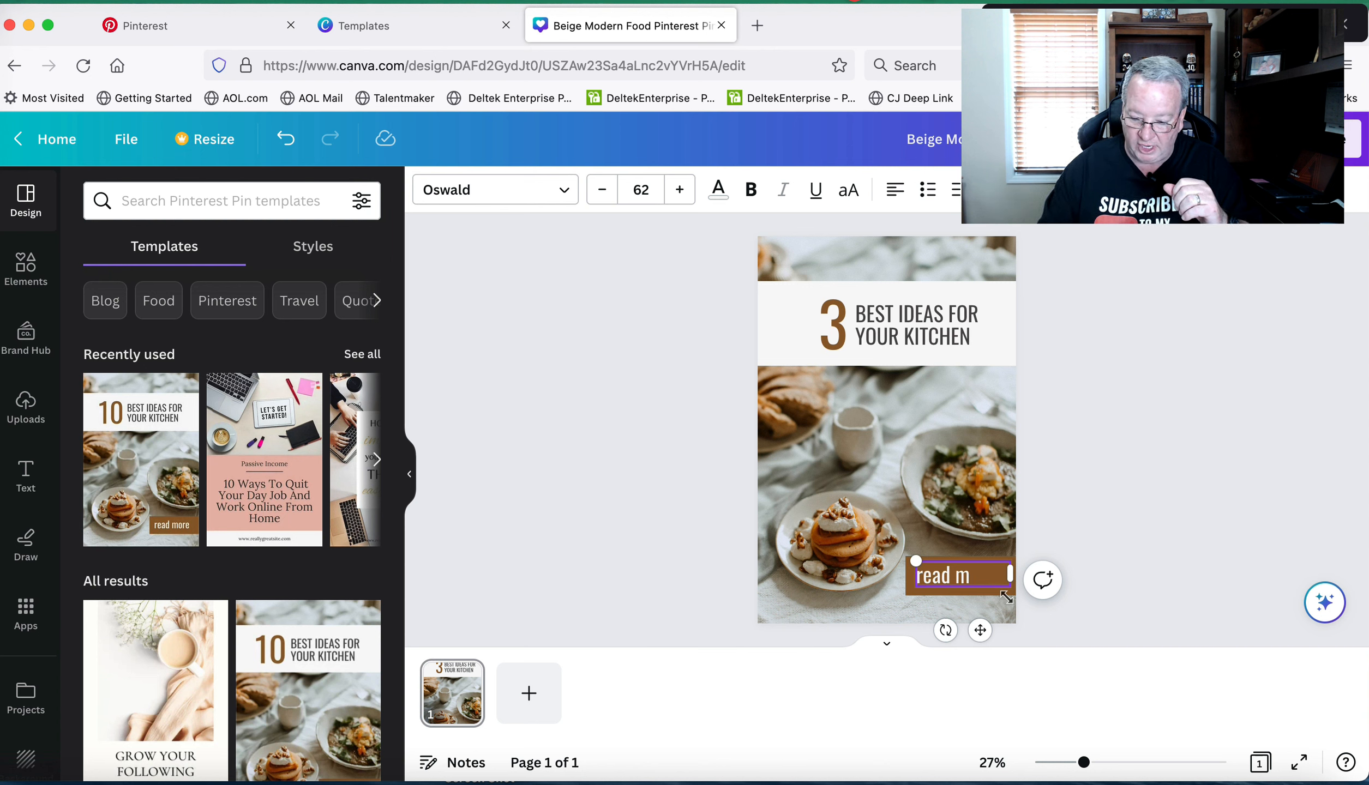
text(me)
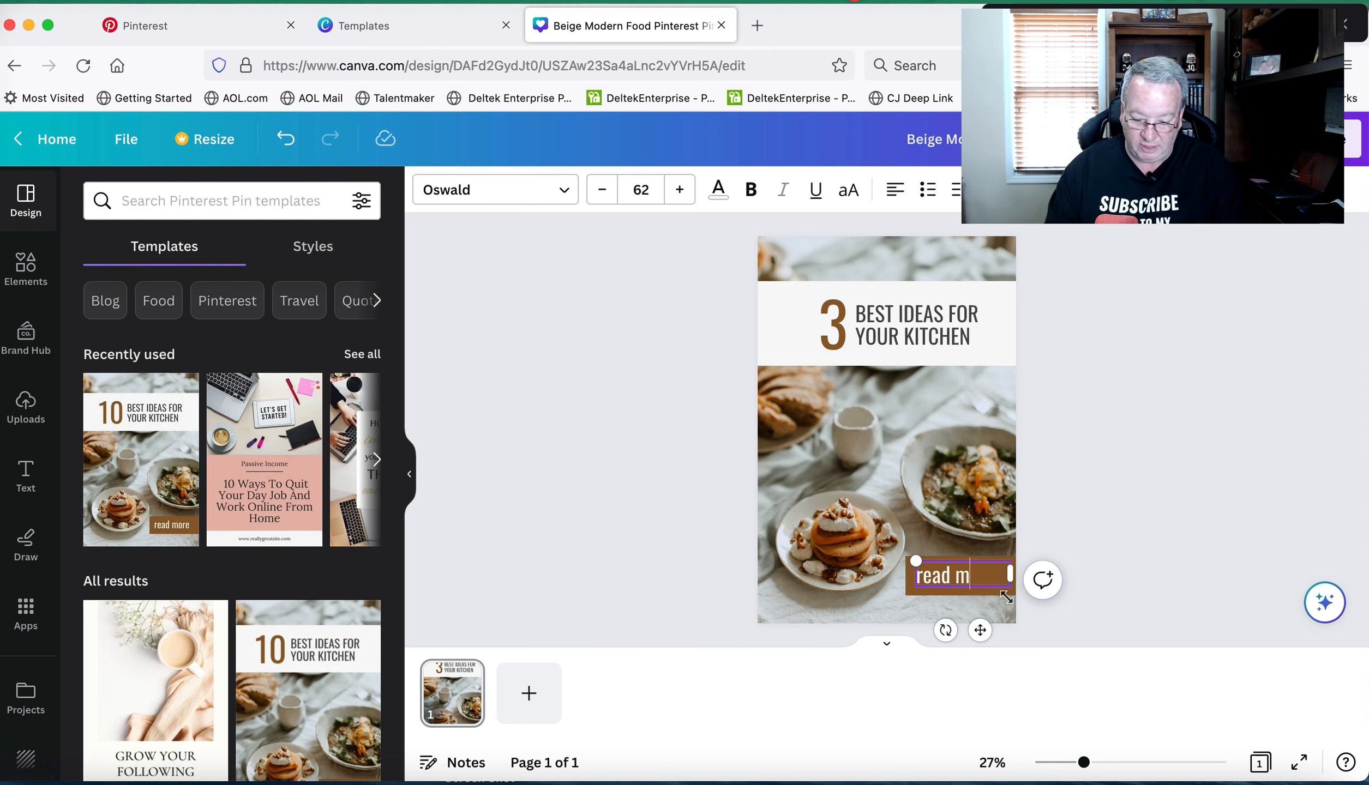
click(1168, 479)
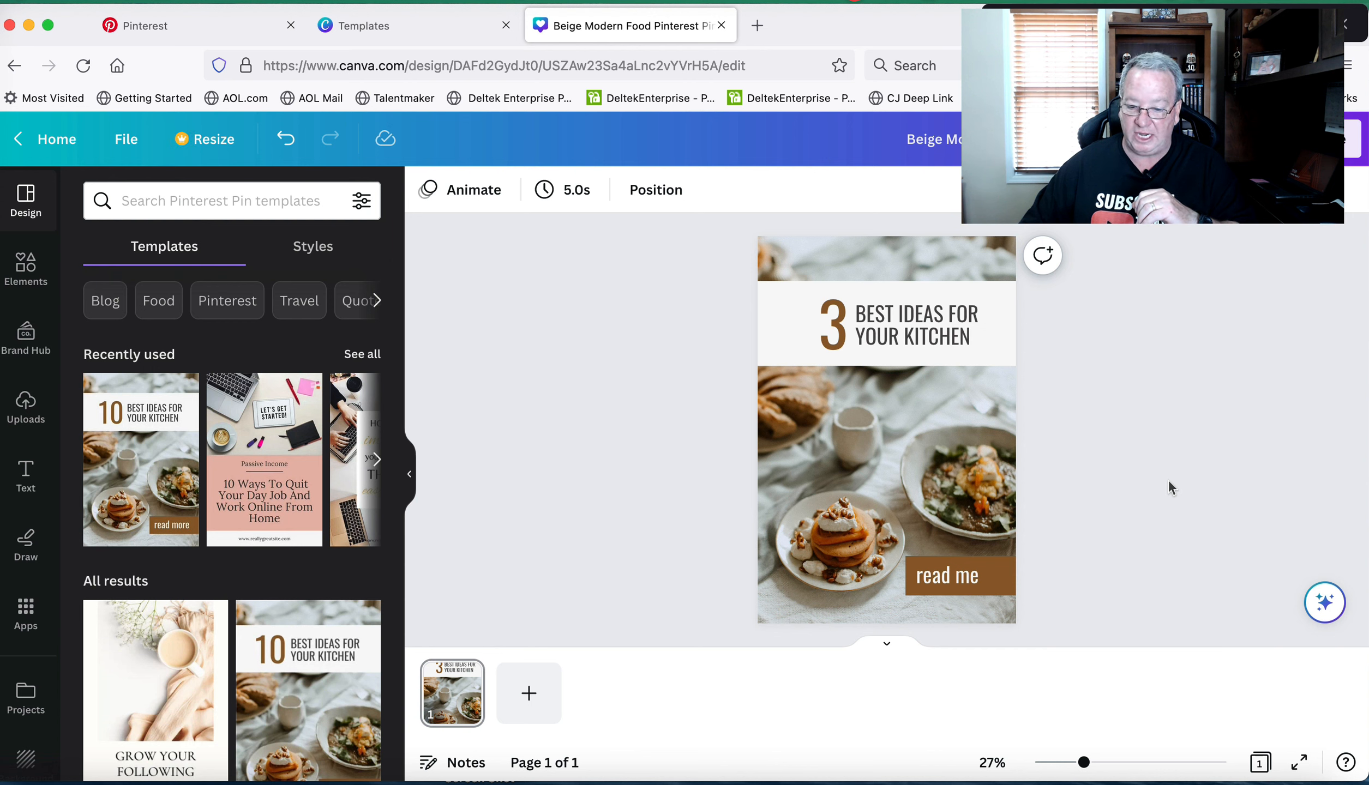
- Download the finished pin design as a PNG at 1,000 × 1,500 px
drag(1182, 212, 1208, 678)
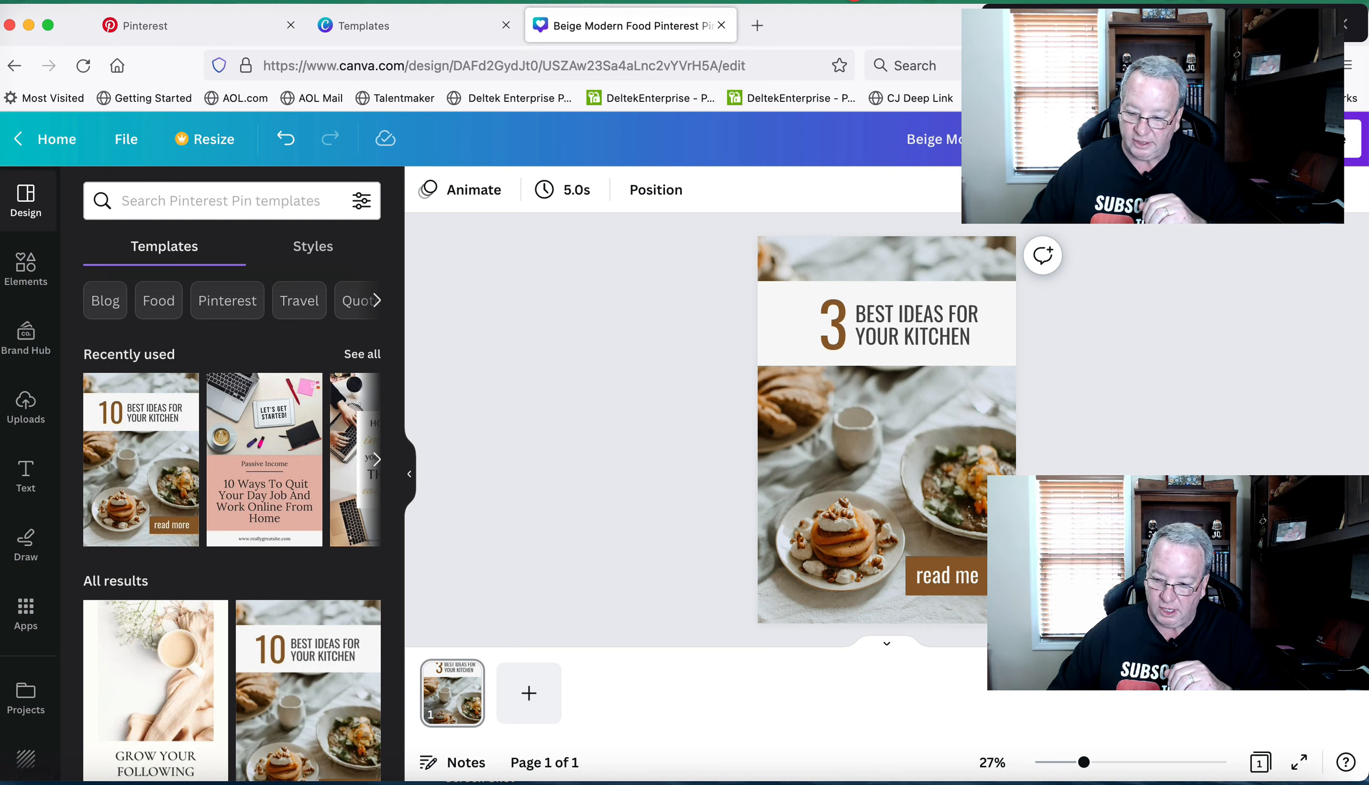
click(1322, 139)
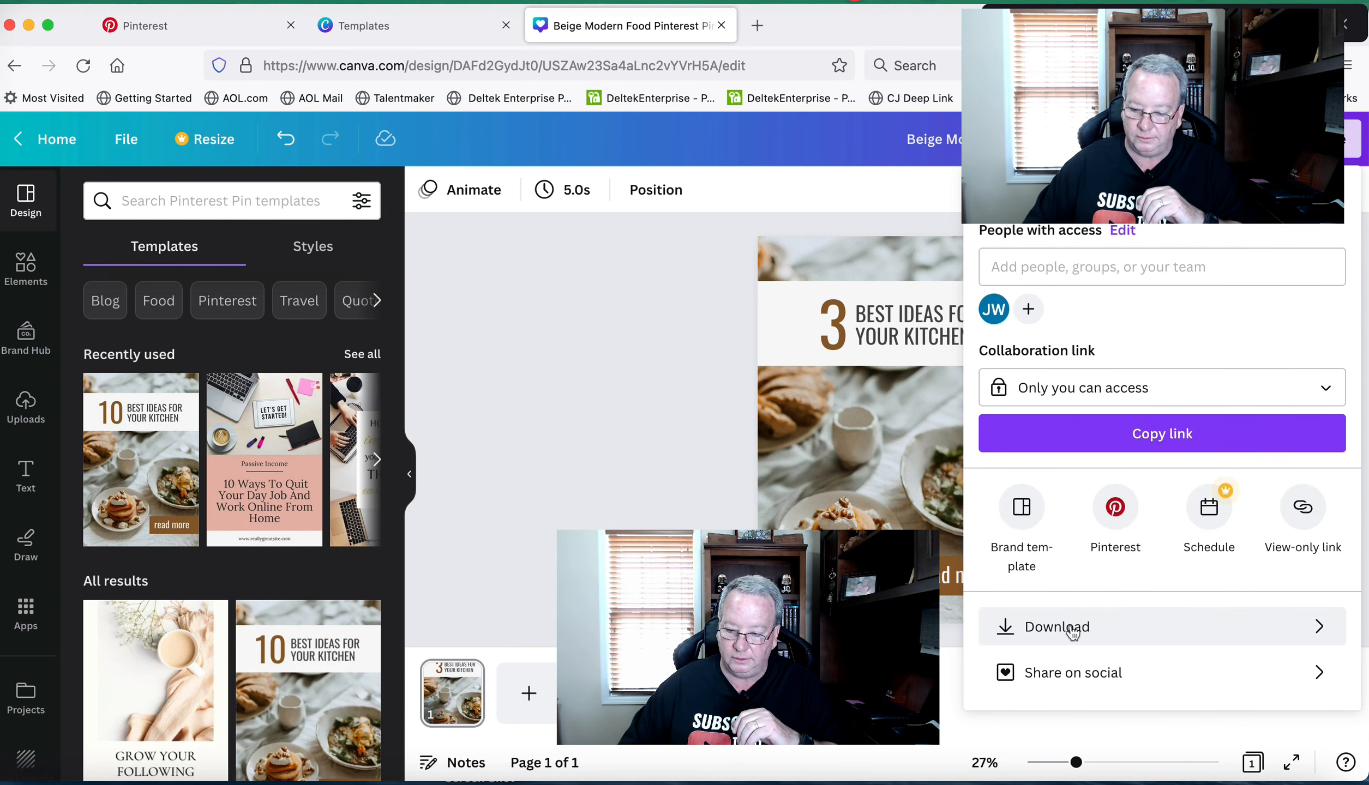
double_click(1073, 632)
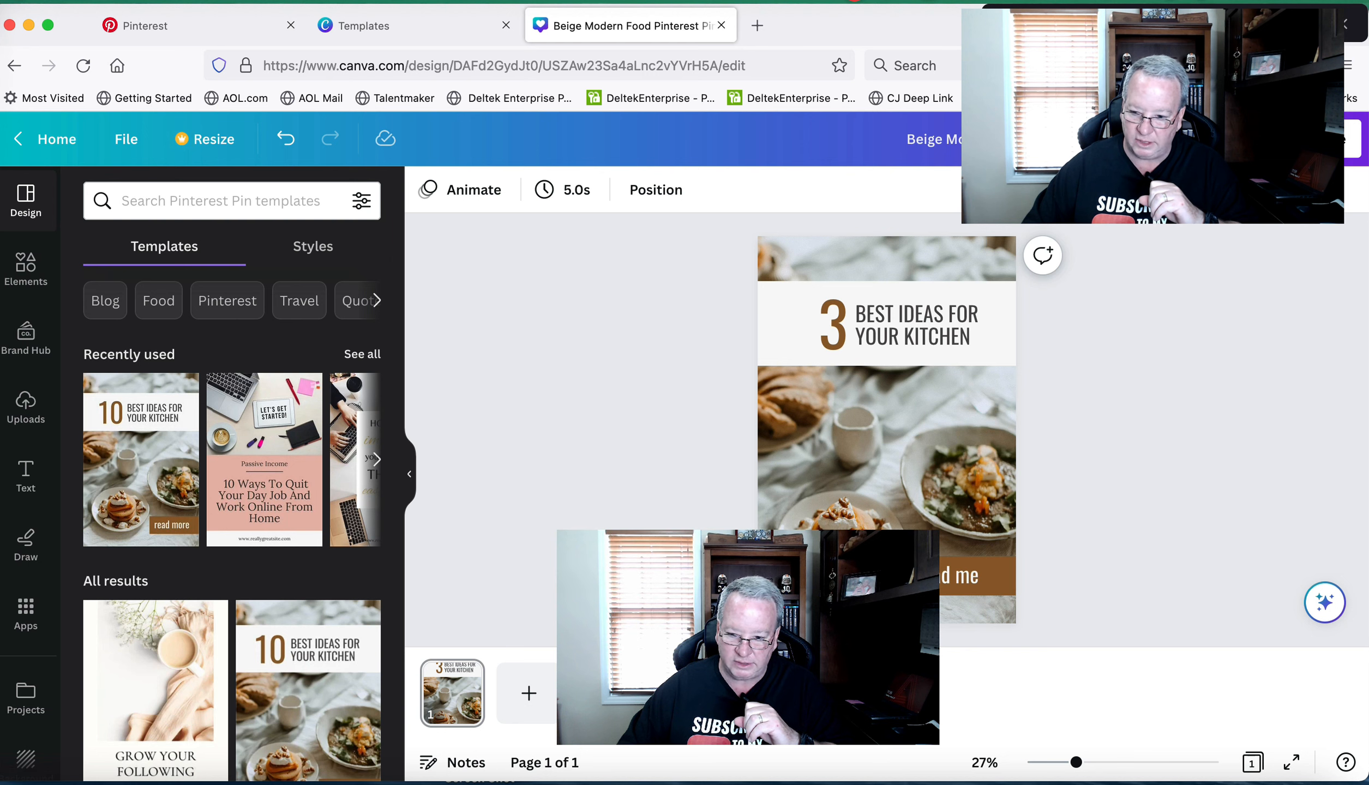
click(1354, 140)
click(1094, 636)
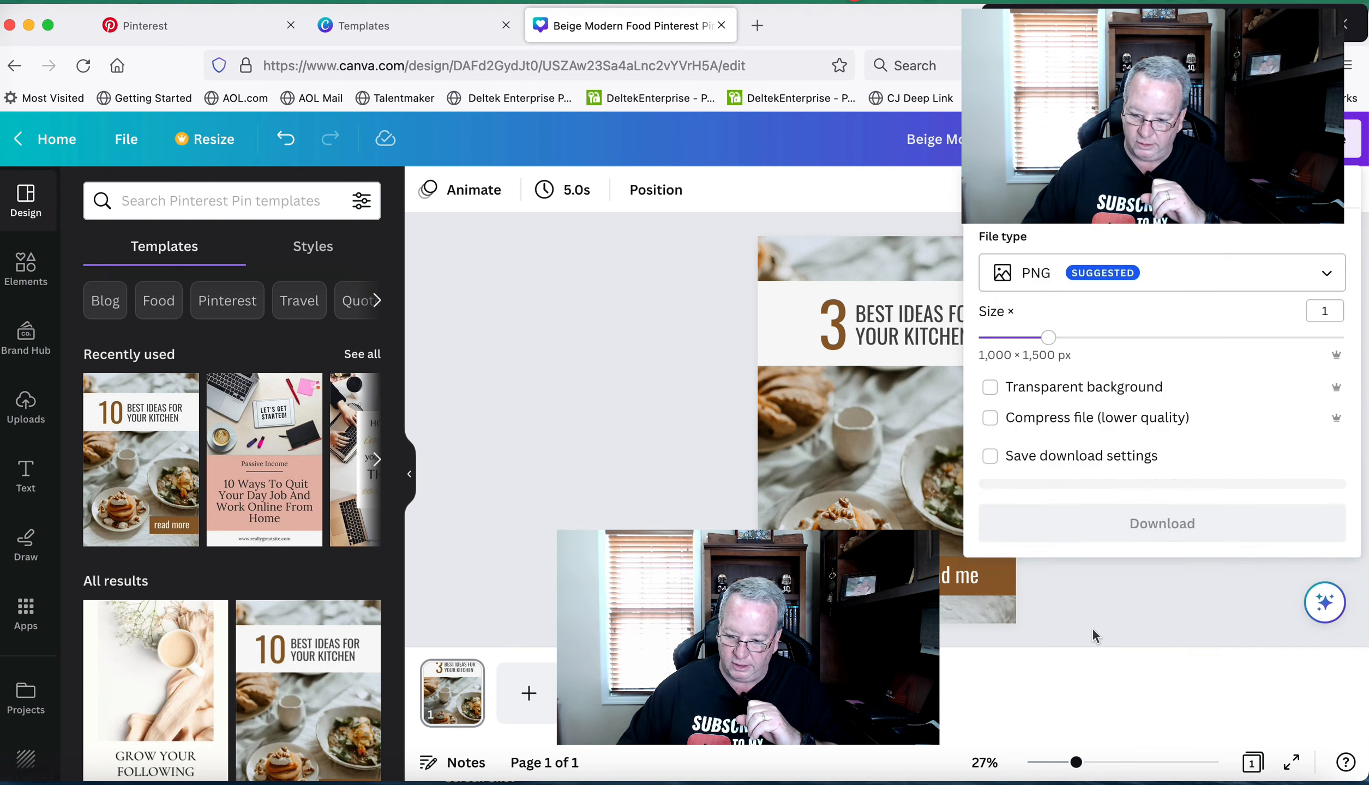
click(1279, 534)
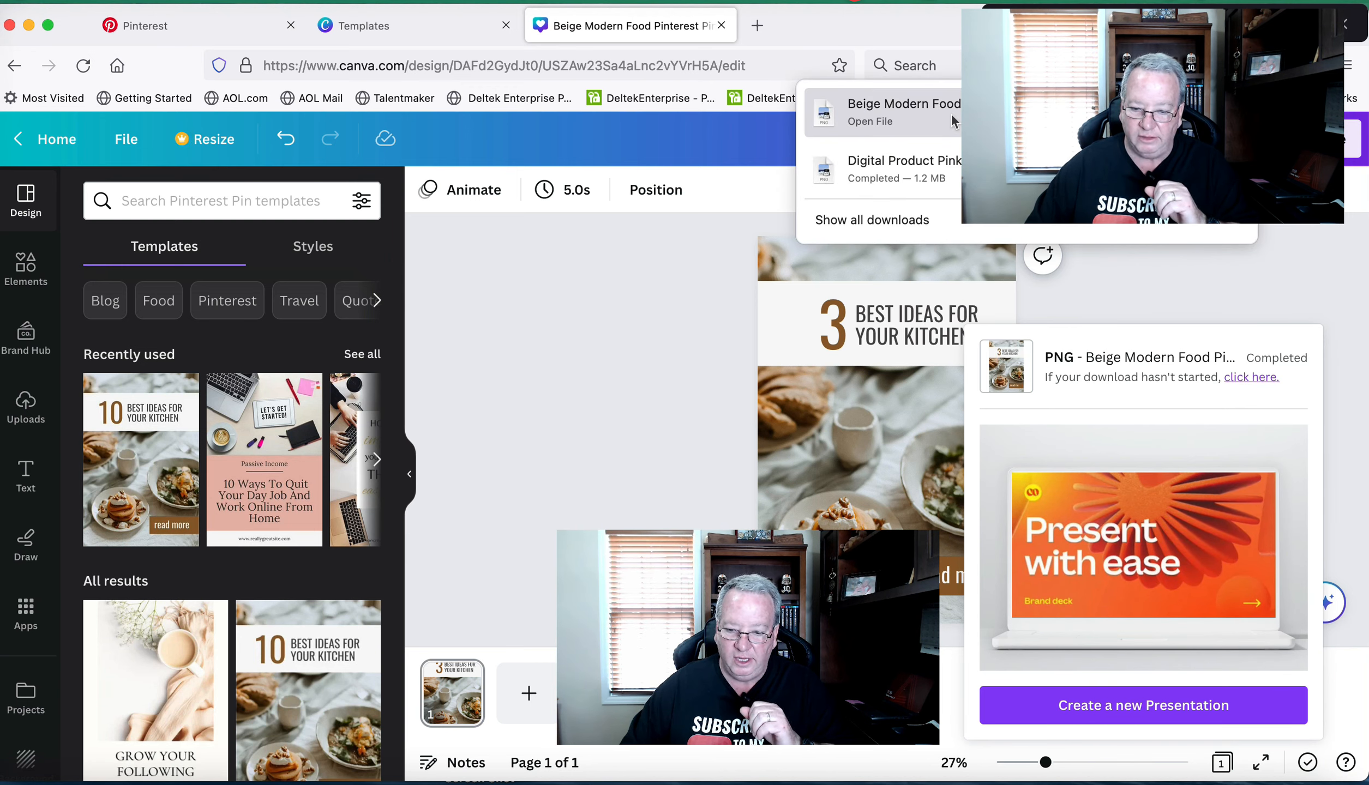
- Switch to Pinterest's Pin builder and upload the downloaded Beige Modern Food image to the new Pin
click(207, 36)
click(1304, 65)
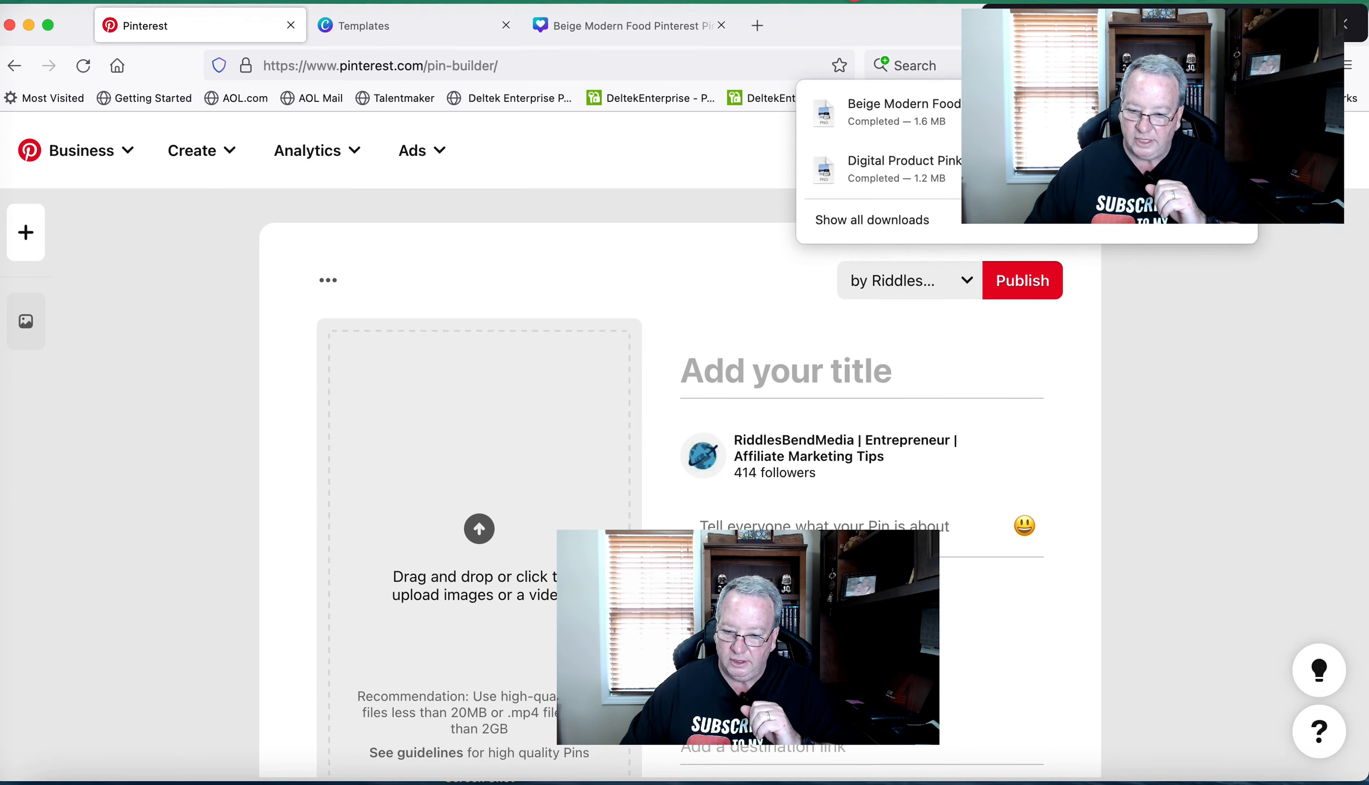
drag(911, 116, 479, 491)
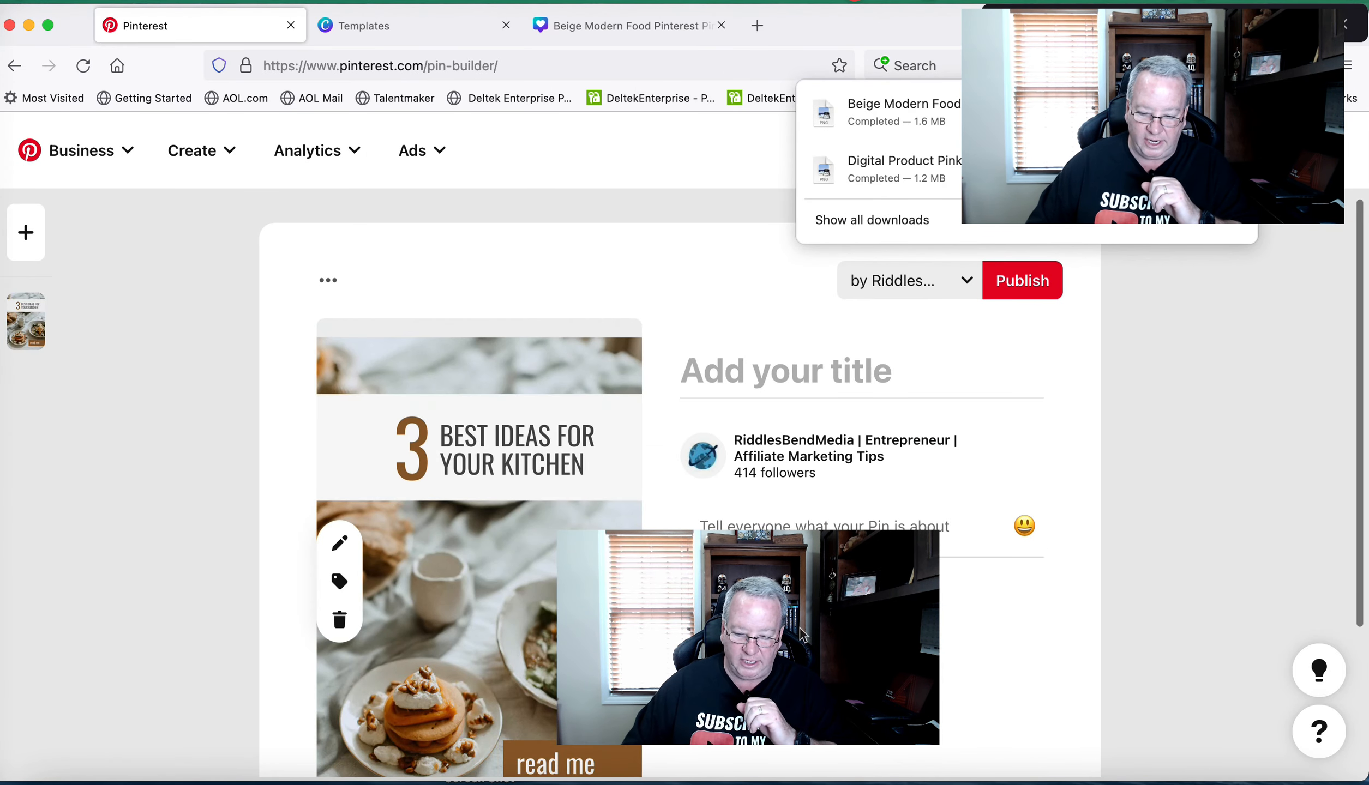
drag(813, 579, 1241, 129)
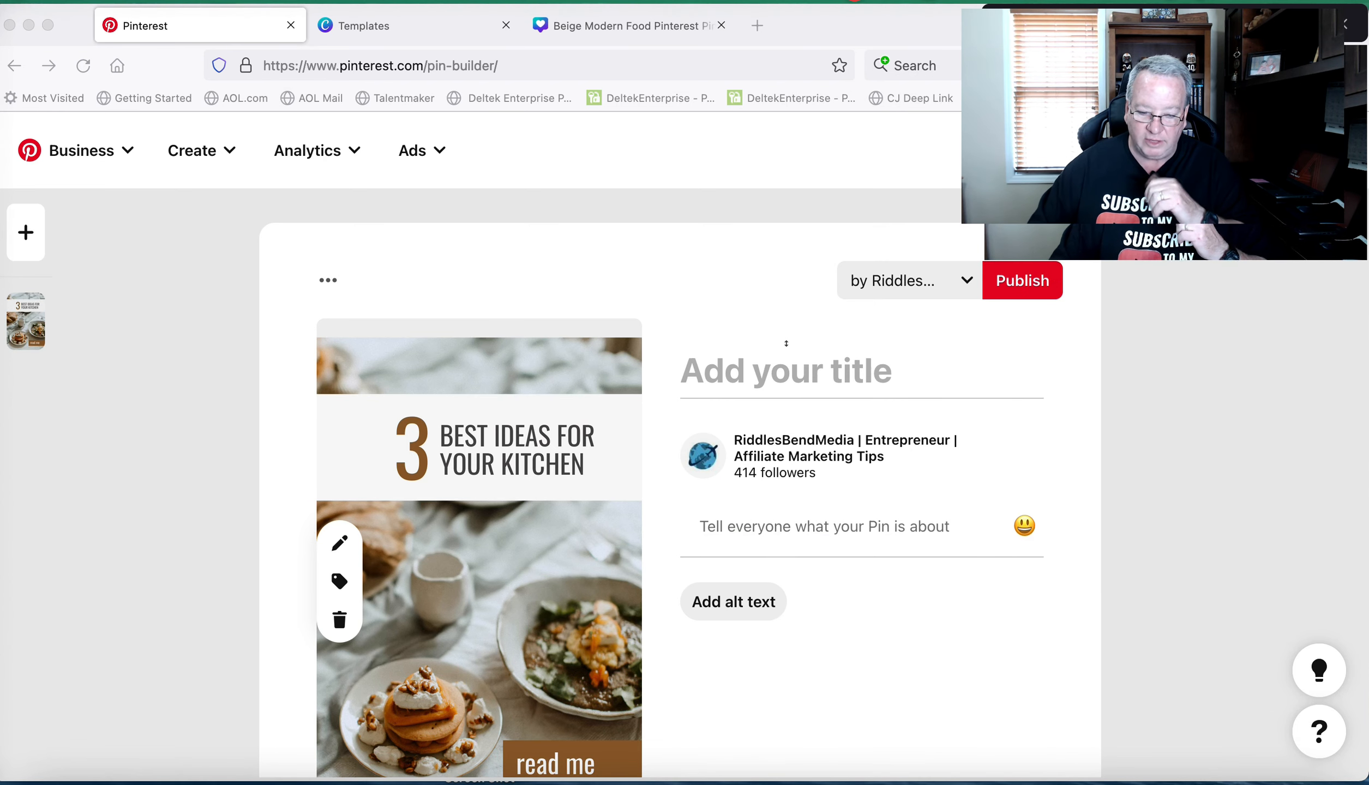
- Enter "3 Best Ideas for Your kitchen" as the Pin's title
click(800, 368)
click(802, 371)
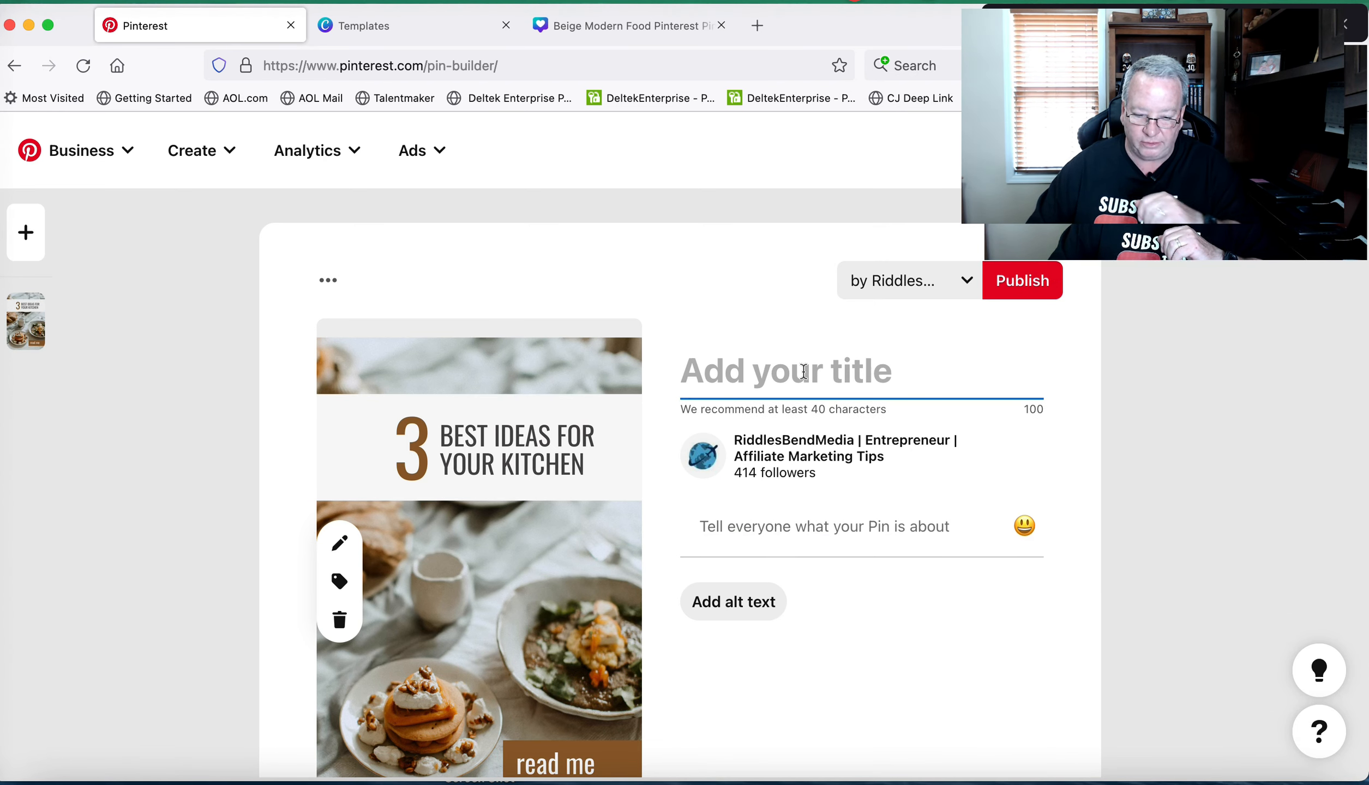
text(3 )
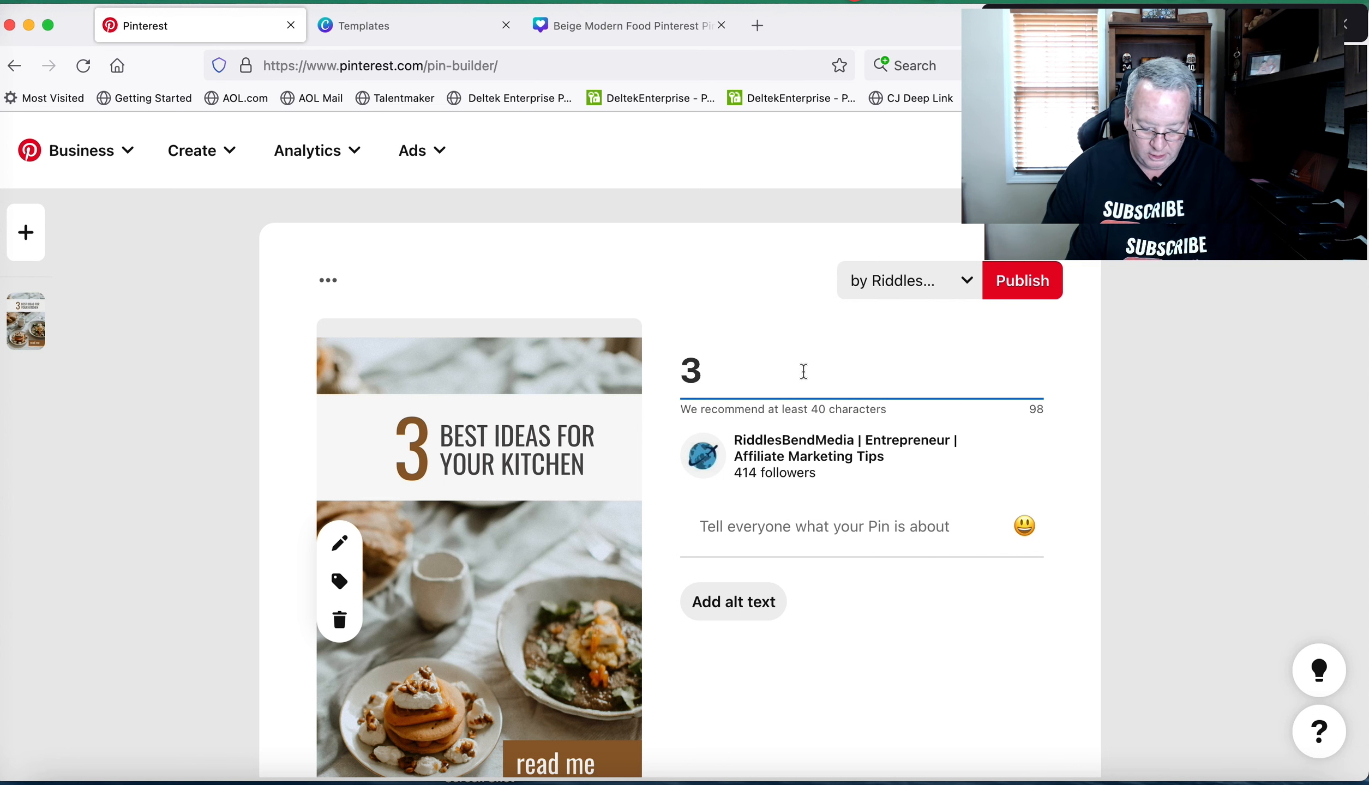
text(Best)
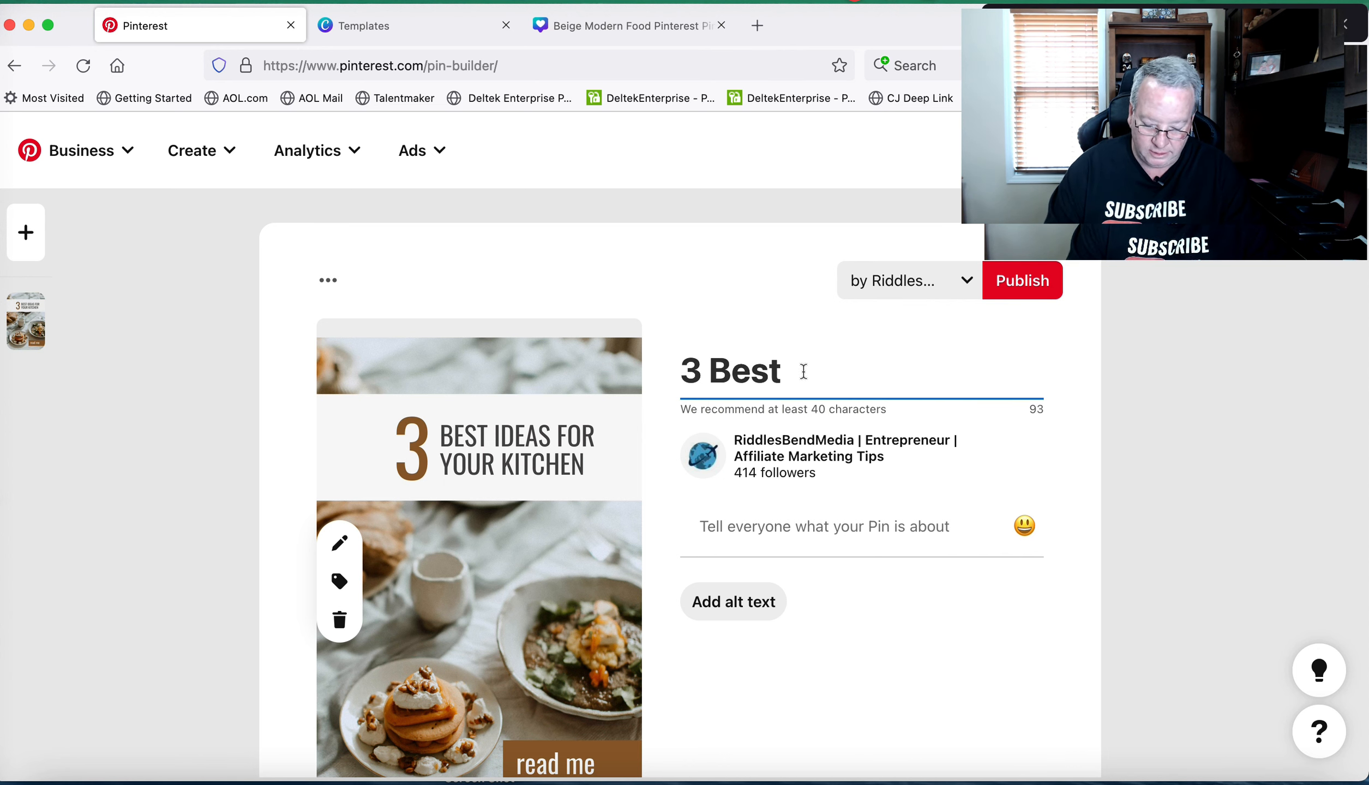
text( Ide)
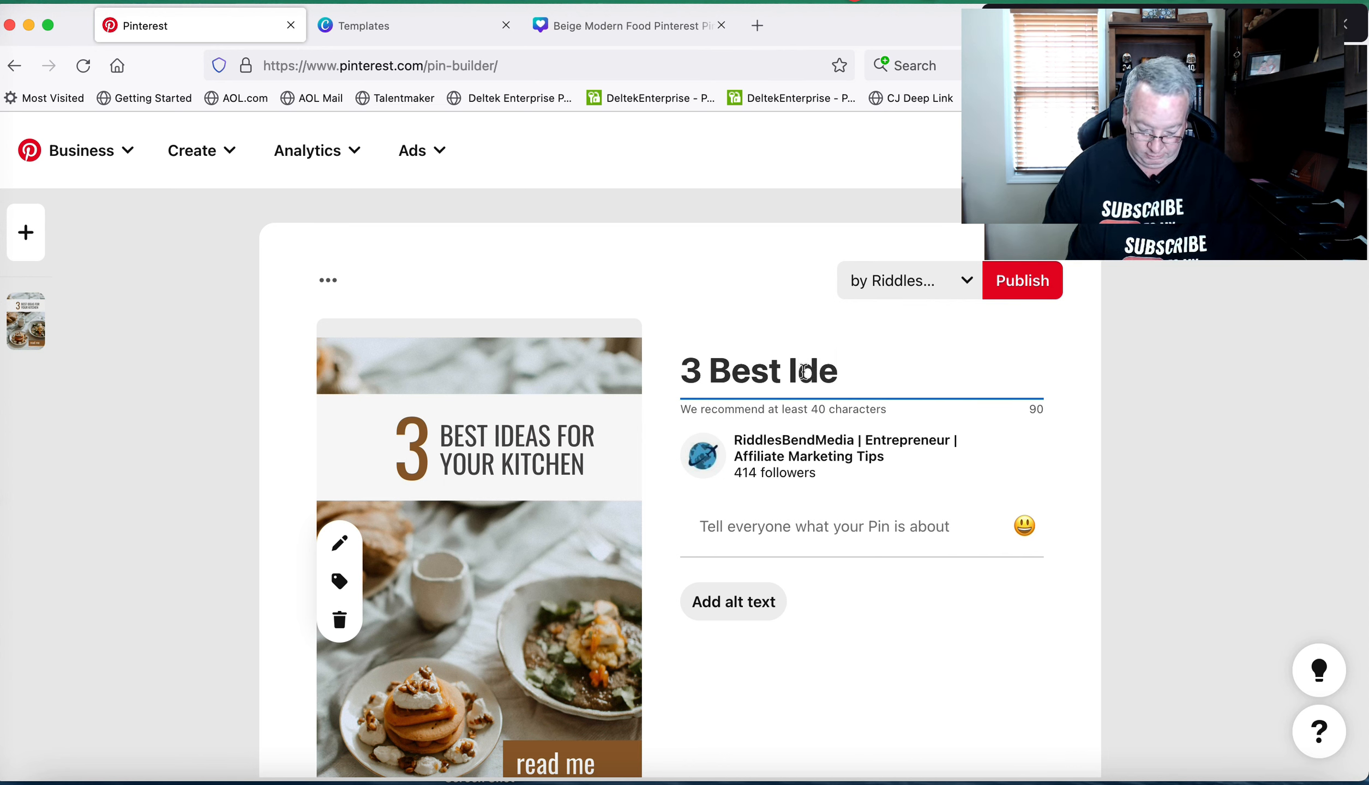
text(as)
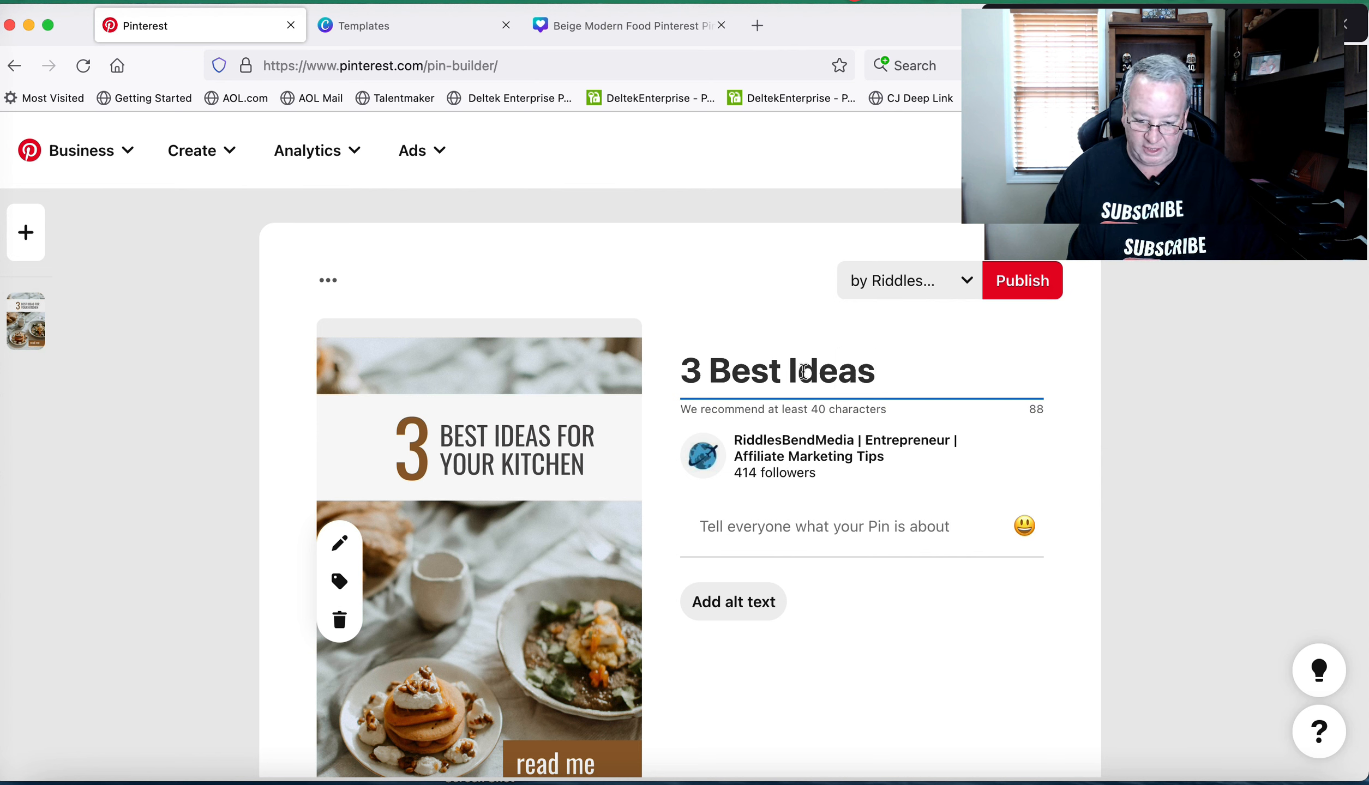
text( for)
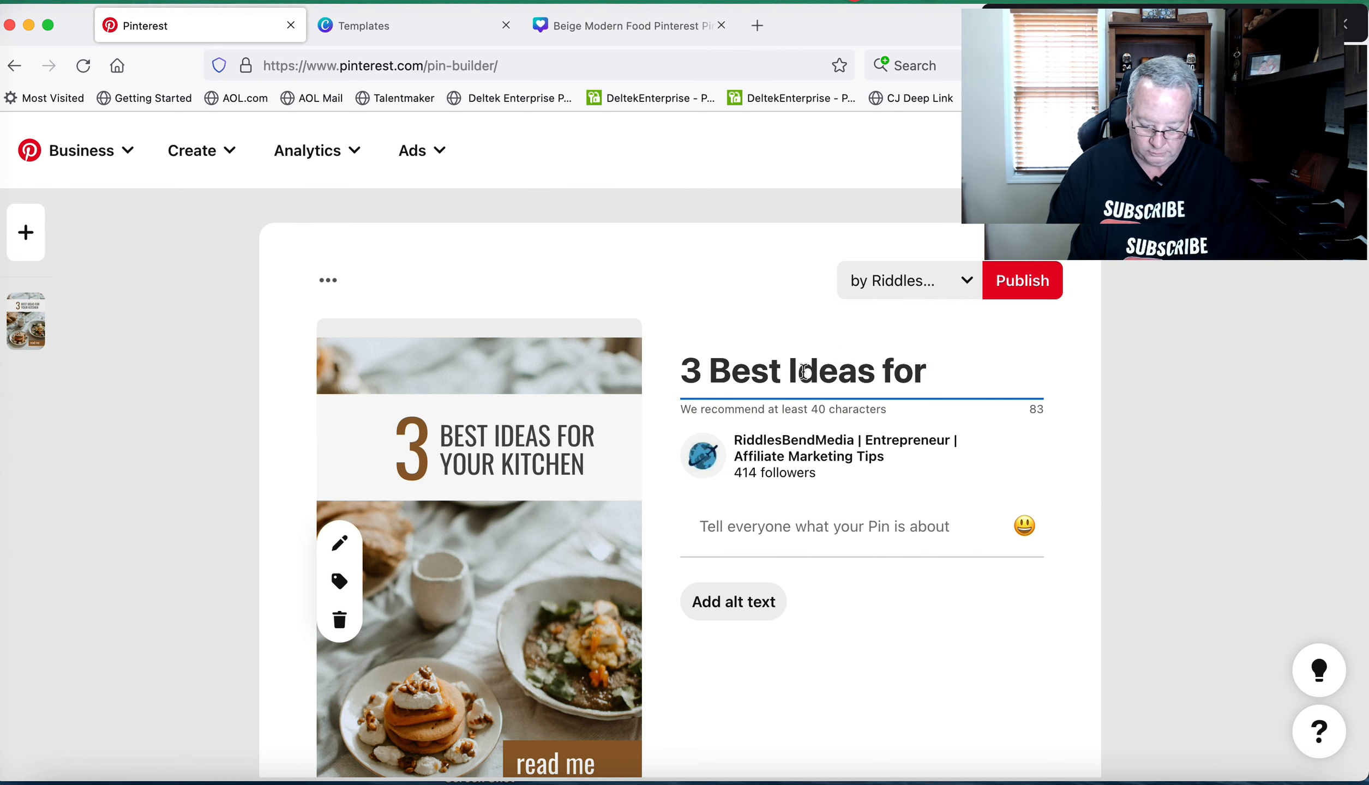
text( Your )
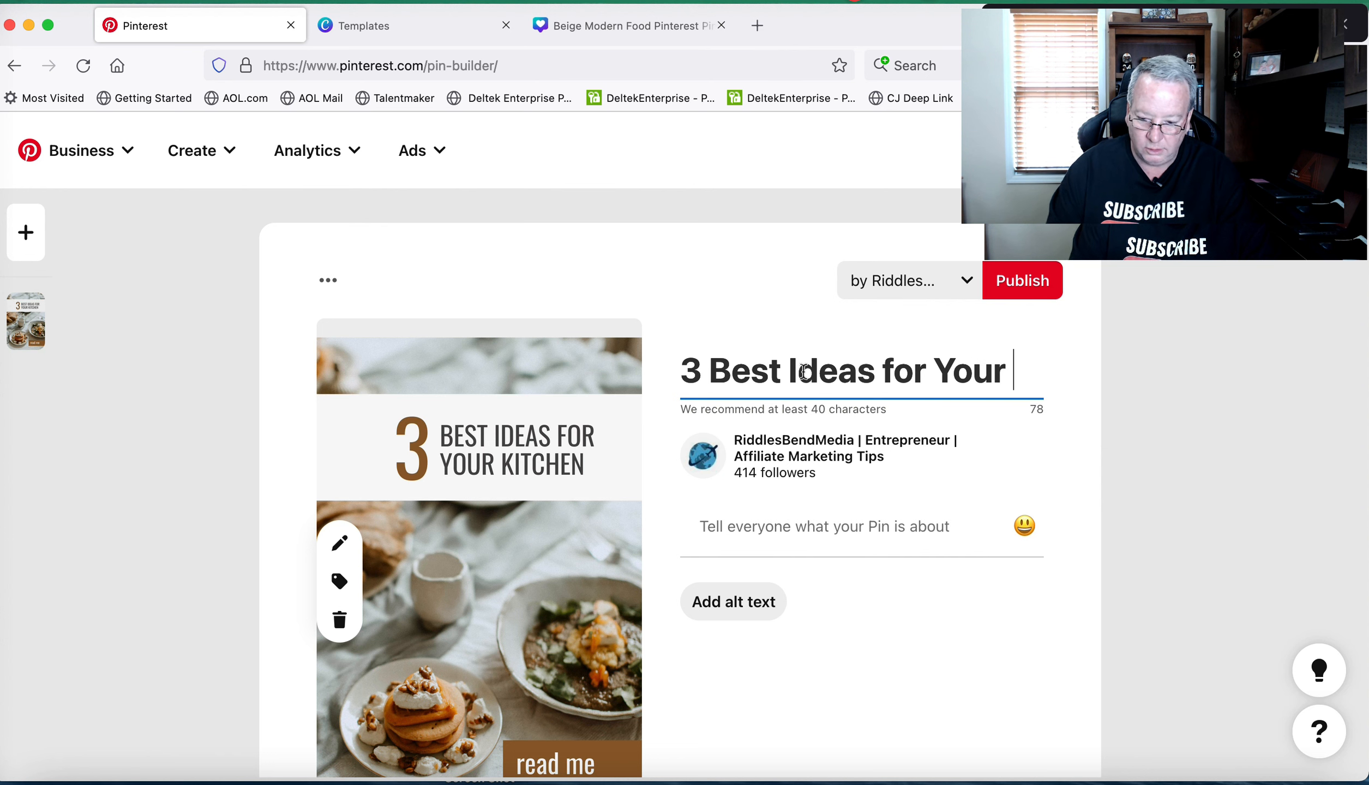
text(kit)
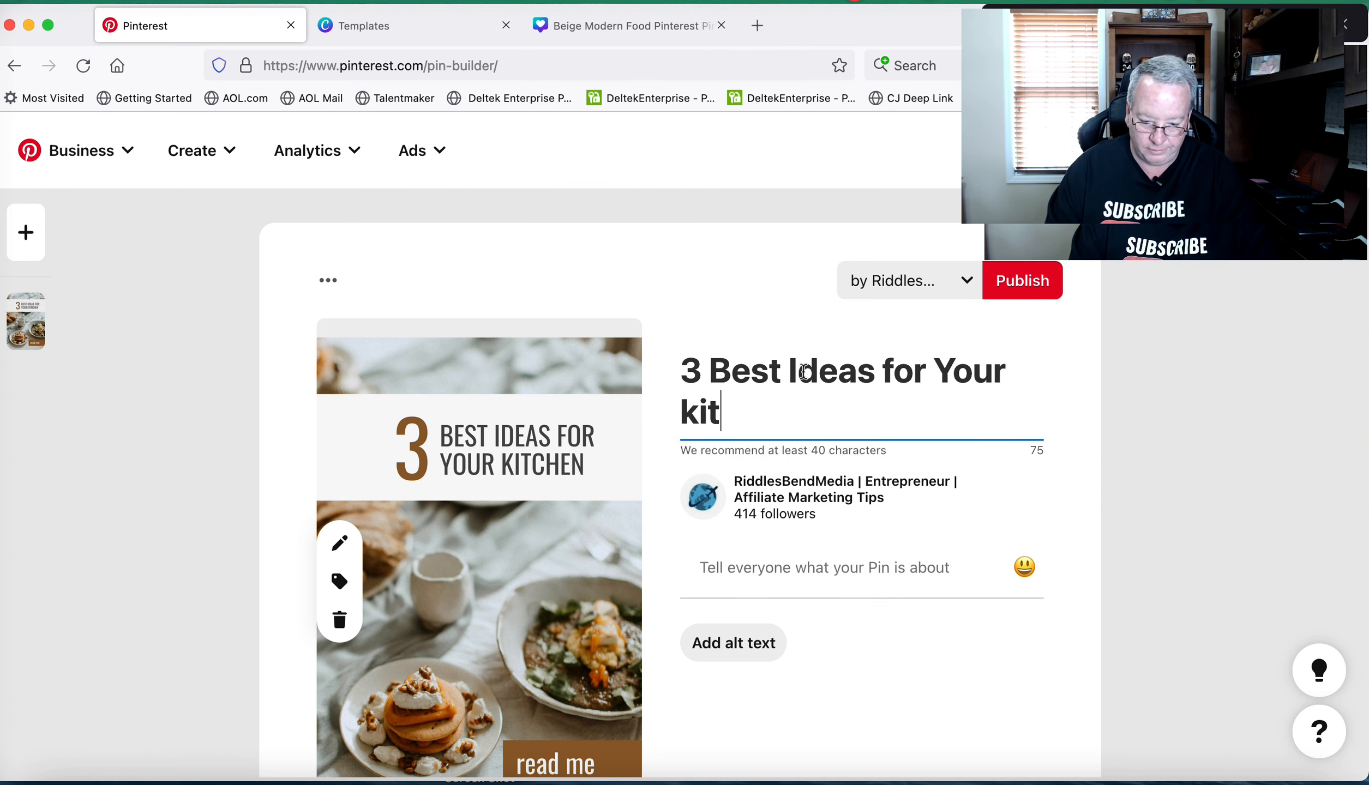
text(chen)
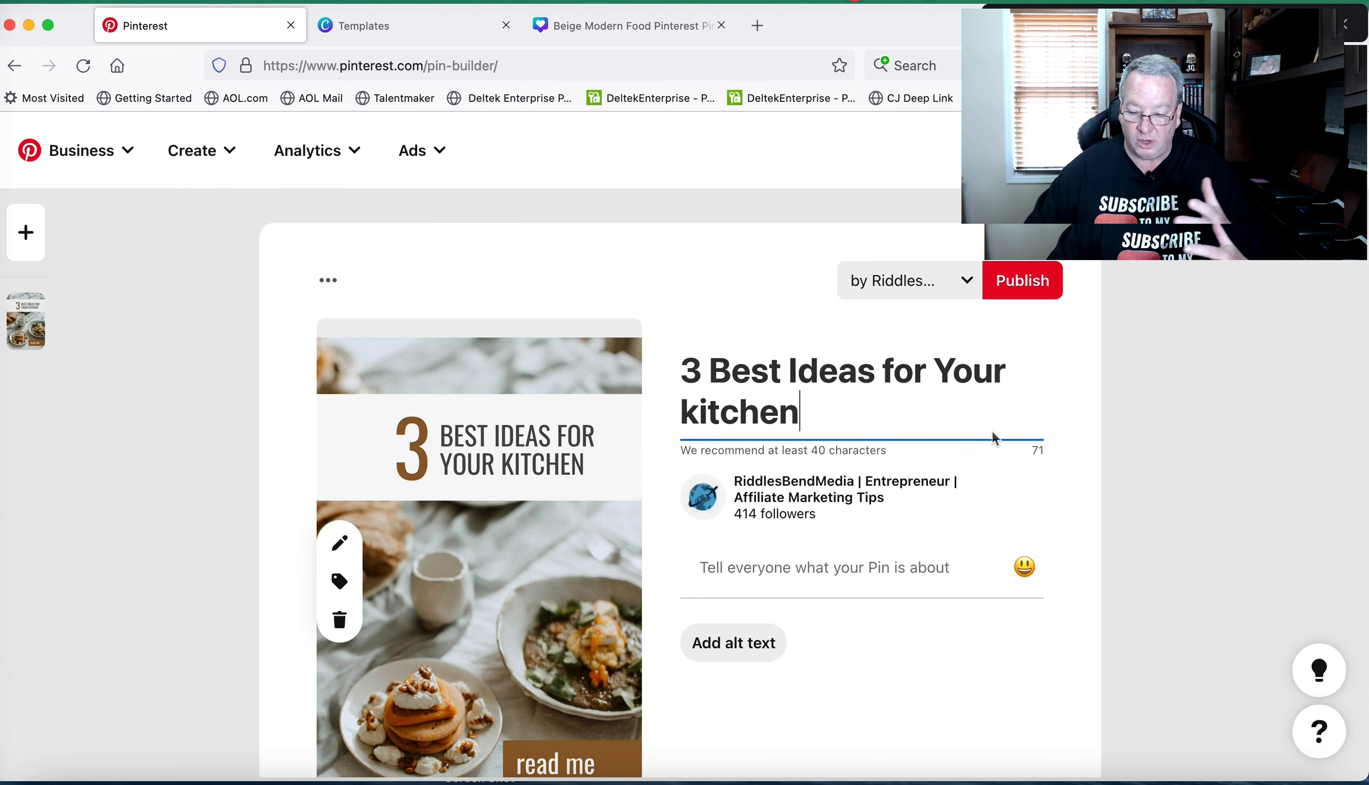
- Capitalize "For" and "Kitchen" in the Pin's title so it reads "3 Best Ideas For Your Kitchen"
click(894, 374)
key(BackSpace)
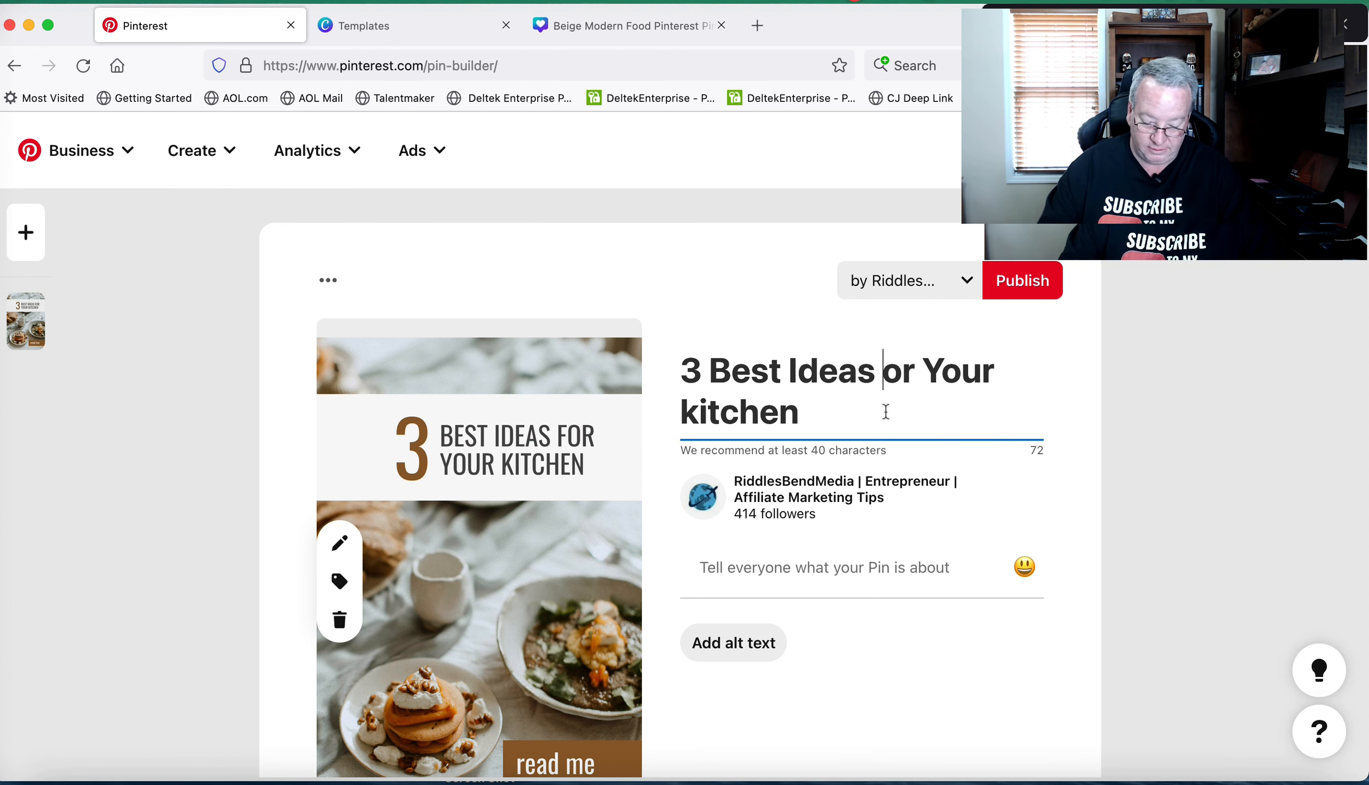
text(F)
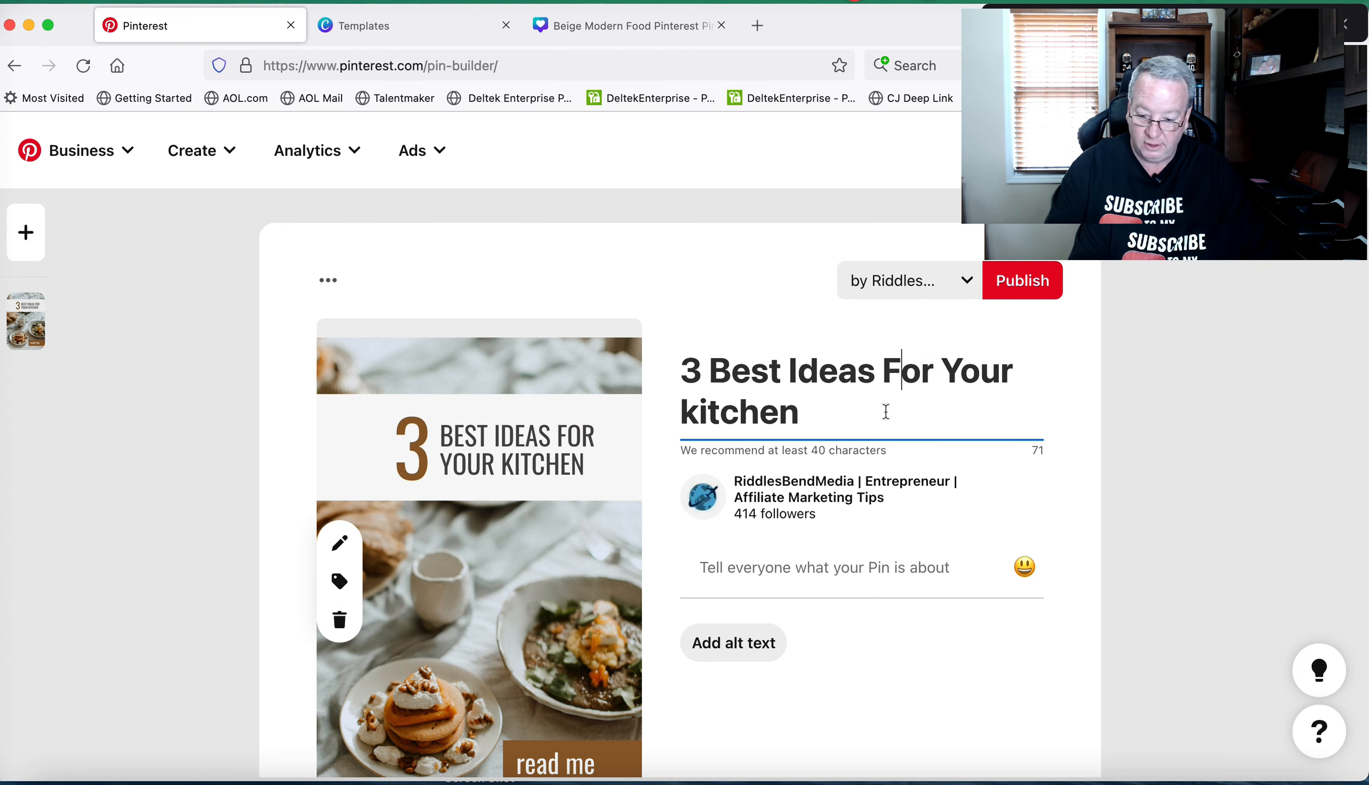
click(696, 413)
key(BackSpace)
text(K)
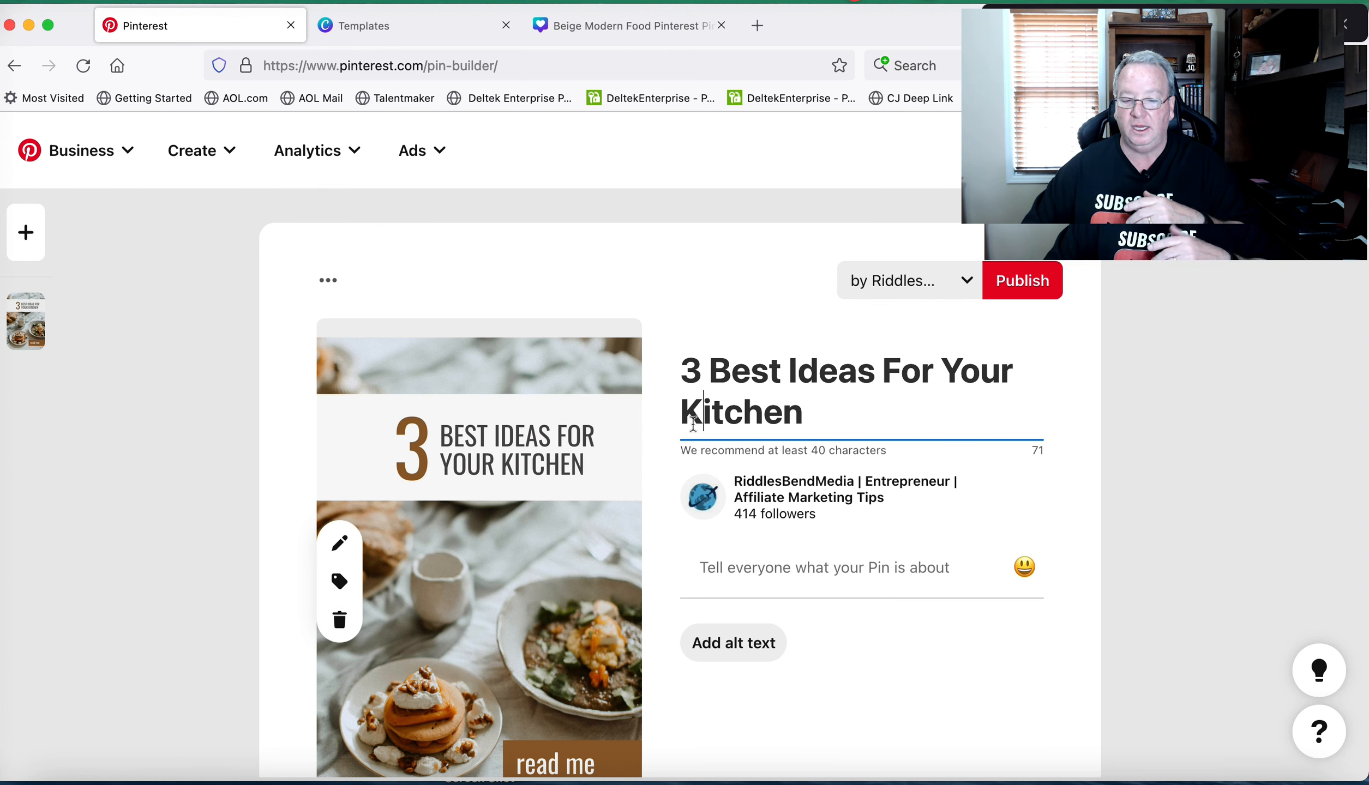
- Check the new Pin's empty description and destination link fields without entering anything
scroll(915, 547, down, 2)
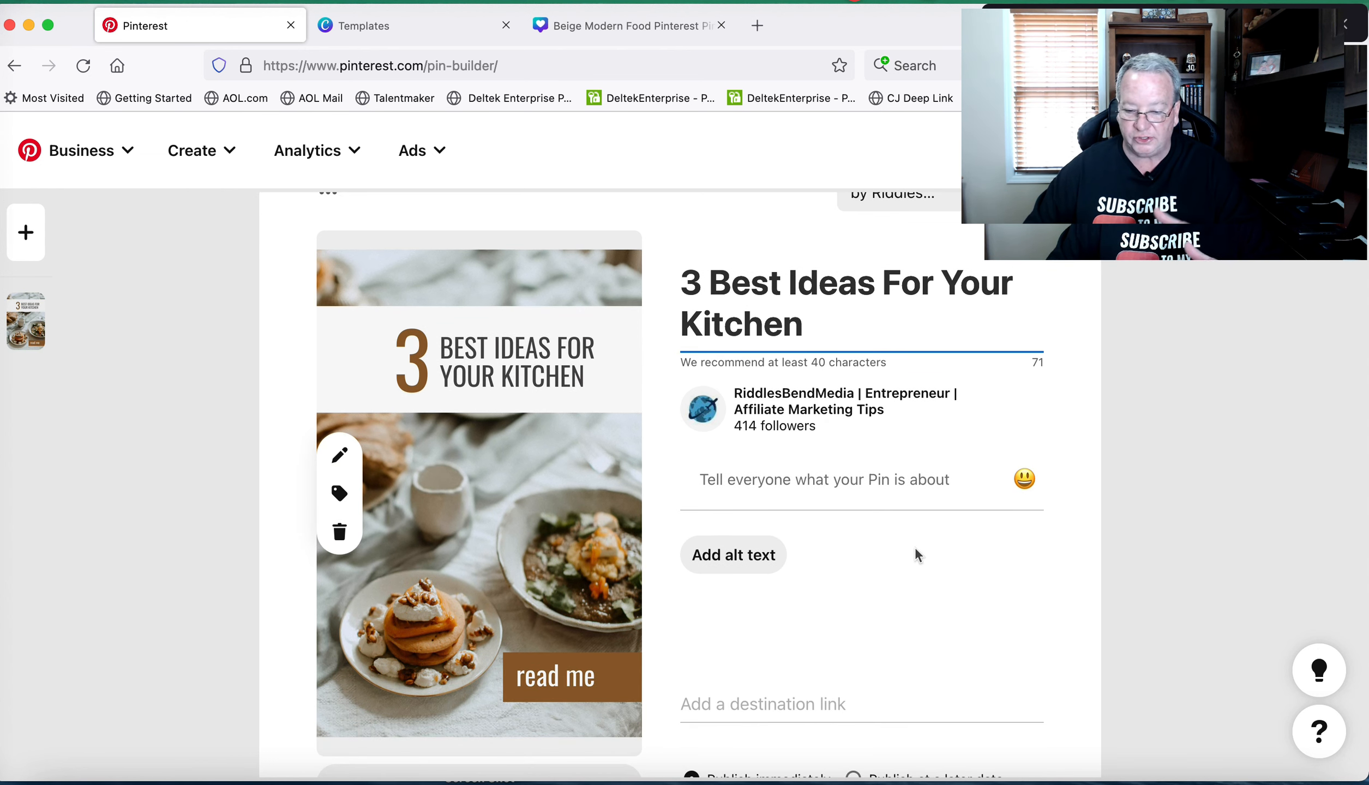
click(806, 476)
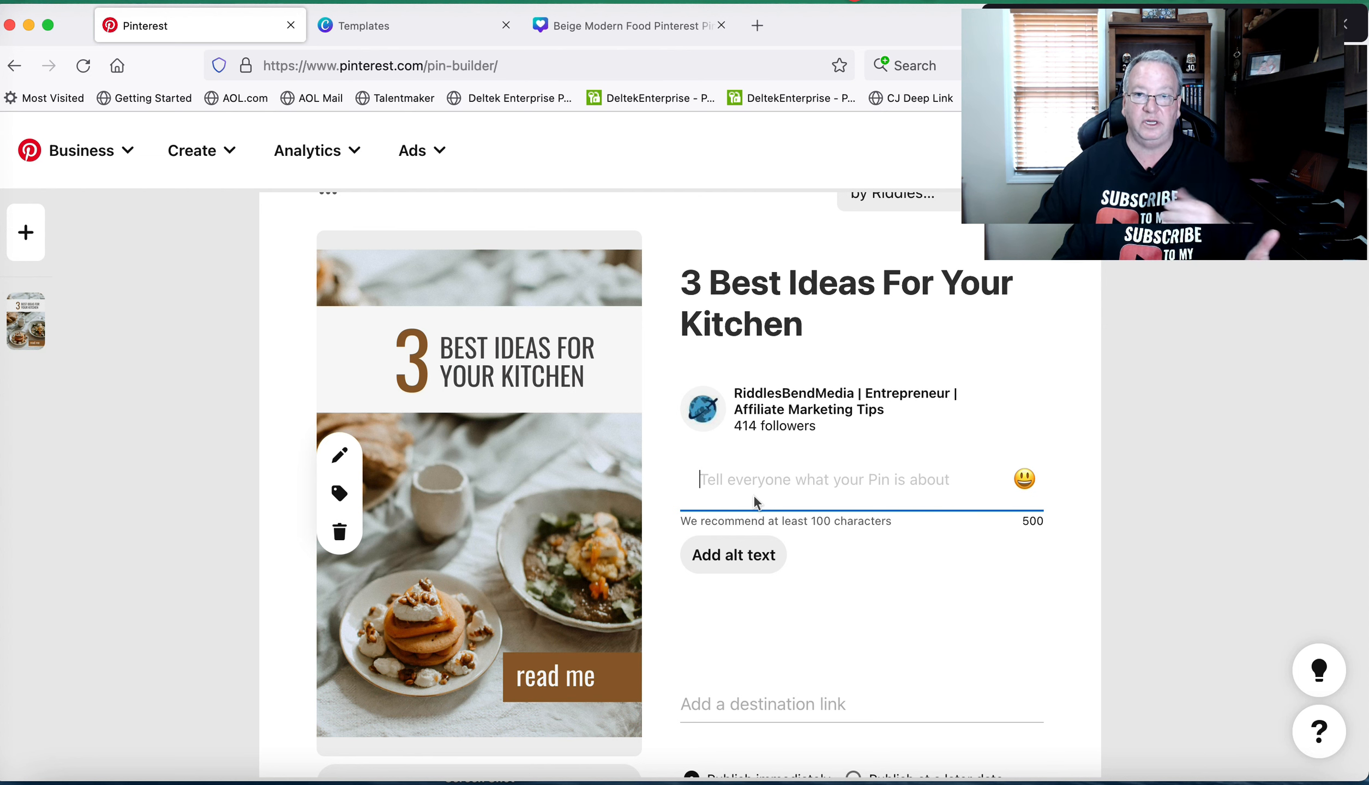
scroll(840, 516, down, 2)
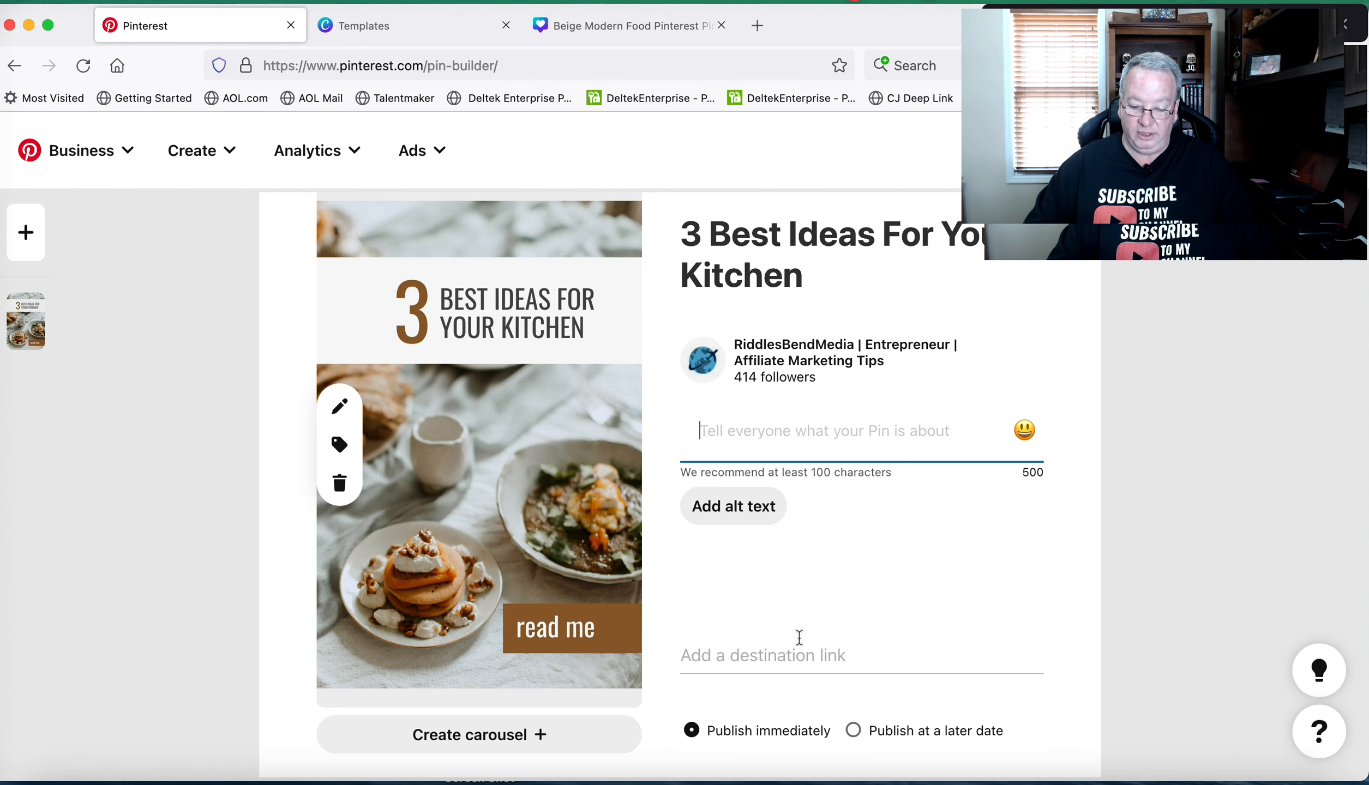
click(771, 641)
click(868, 426)
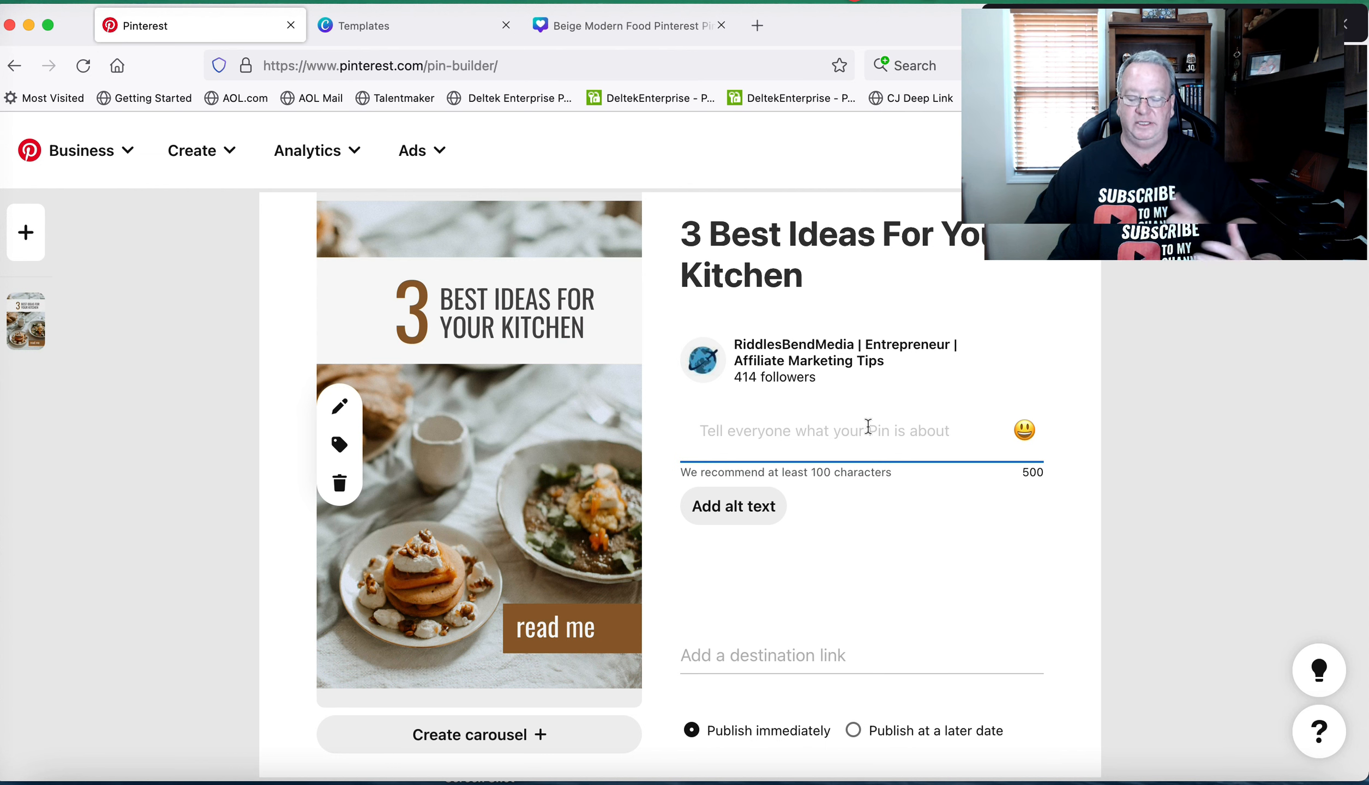
click(802, 655)
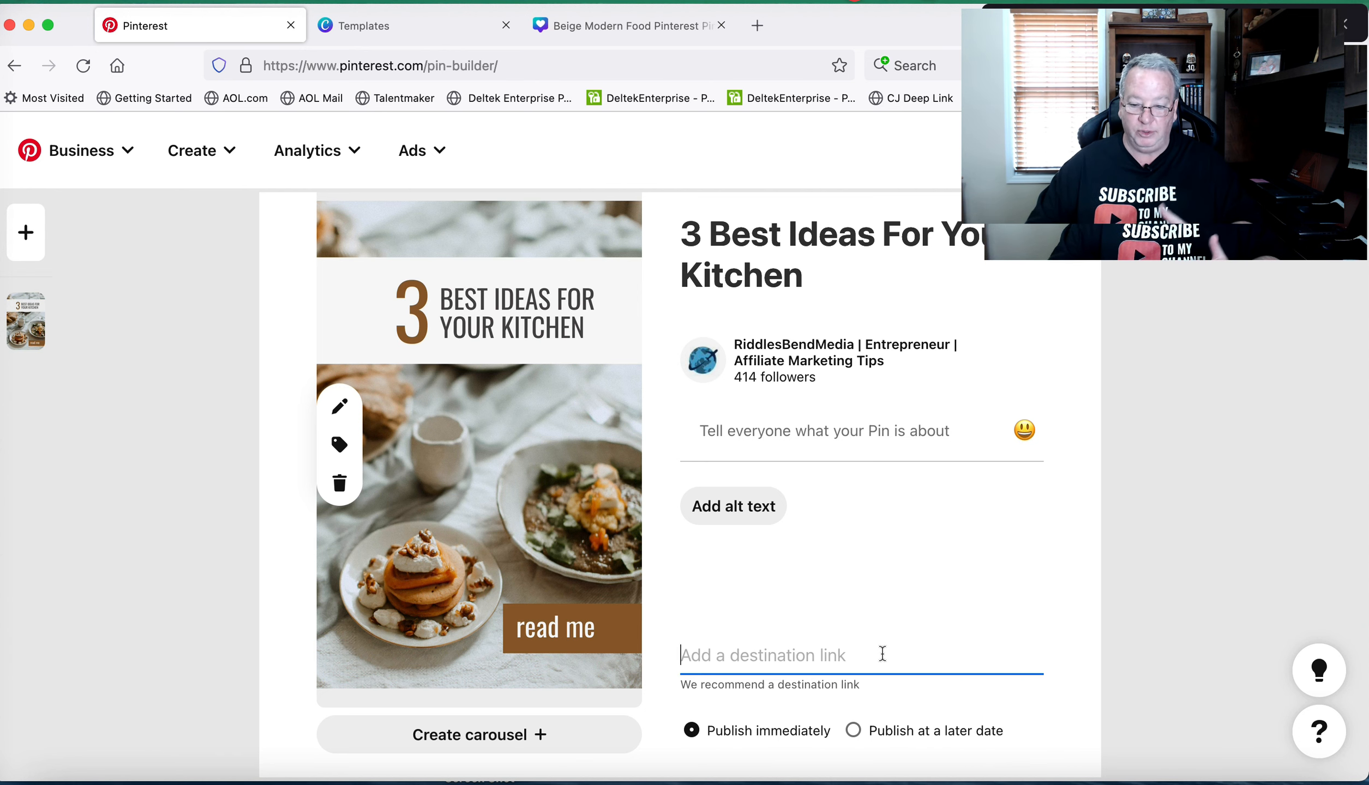
- Duplicate the "3 Best Ideas For Your Kitchen" Pin draft
scroll(945, 649, up, 3)
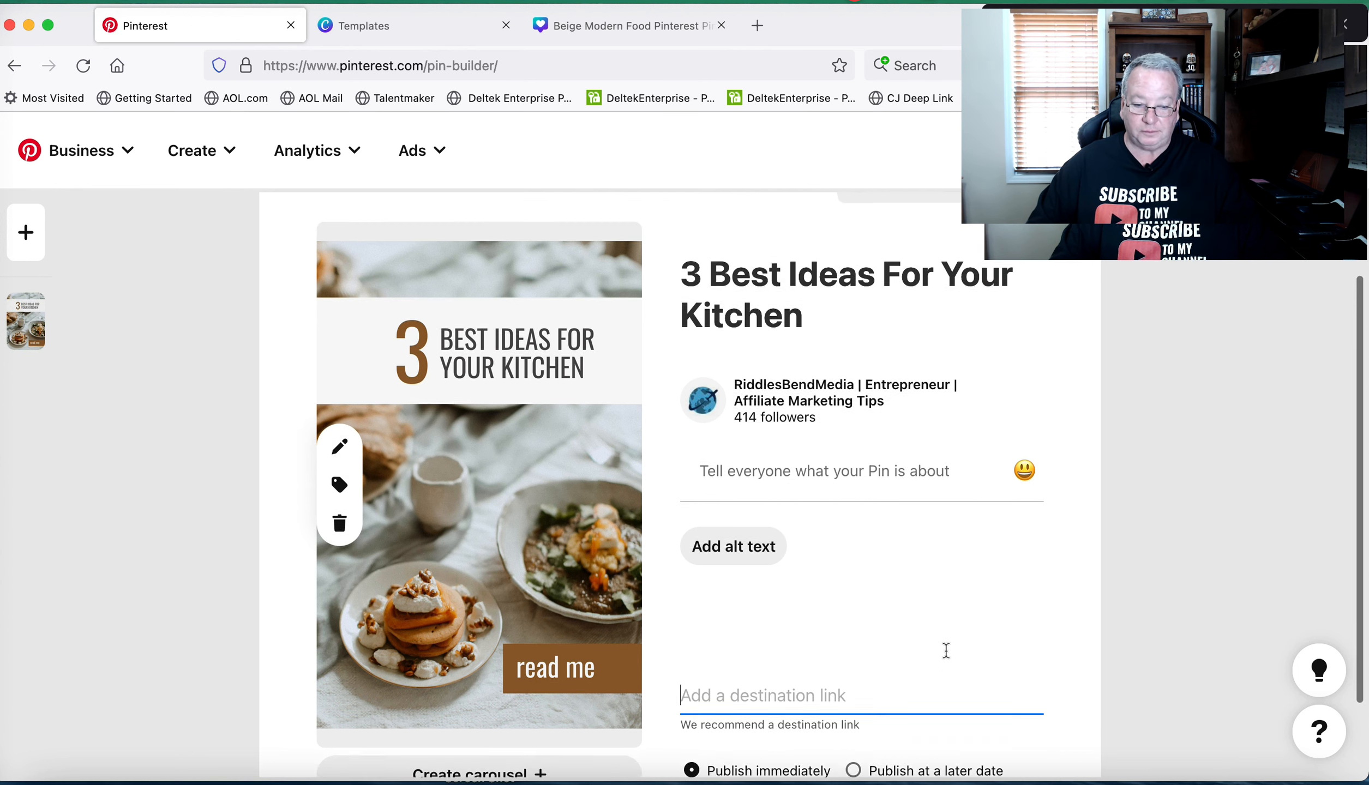
scroll(945, 649, down, 2)
scroll(946, 649, up, 2)
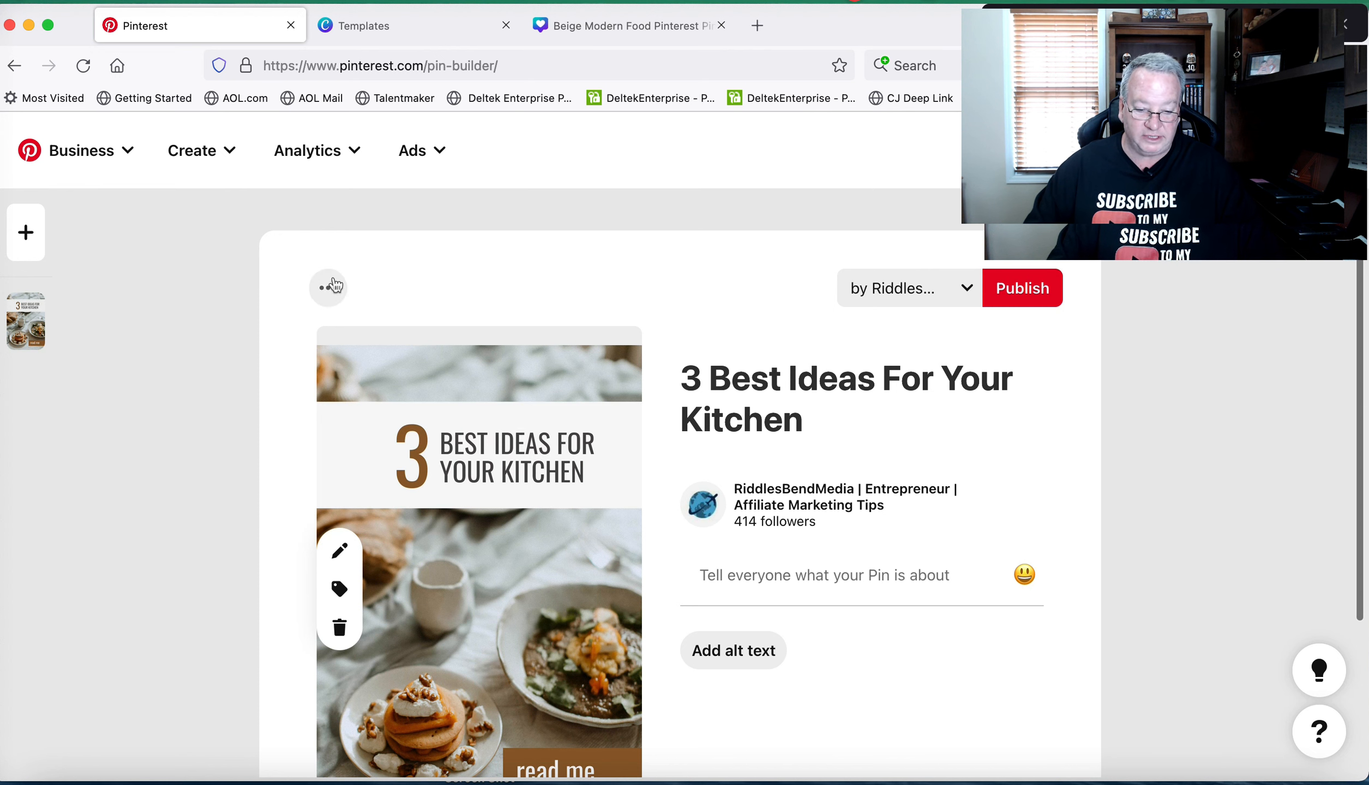
click(329, 287)
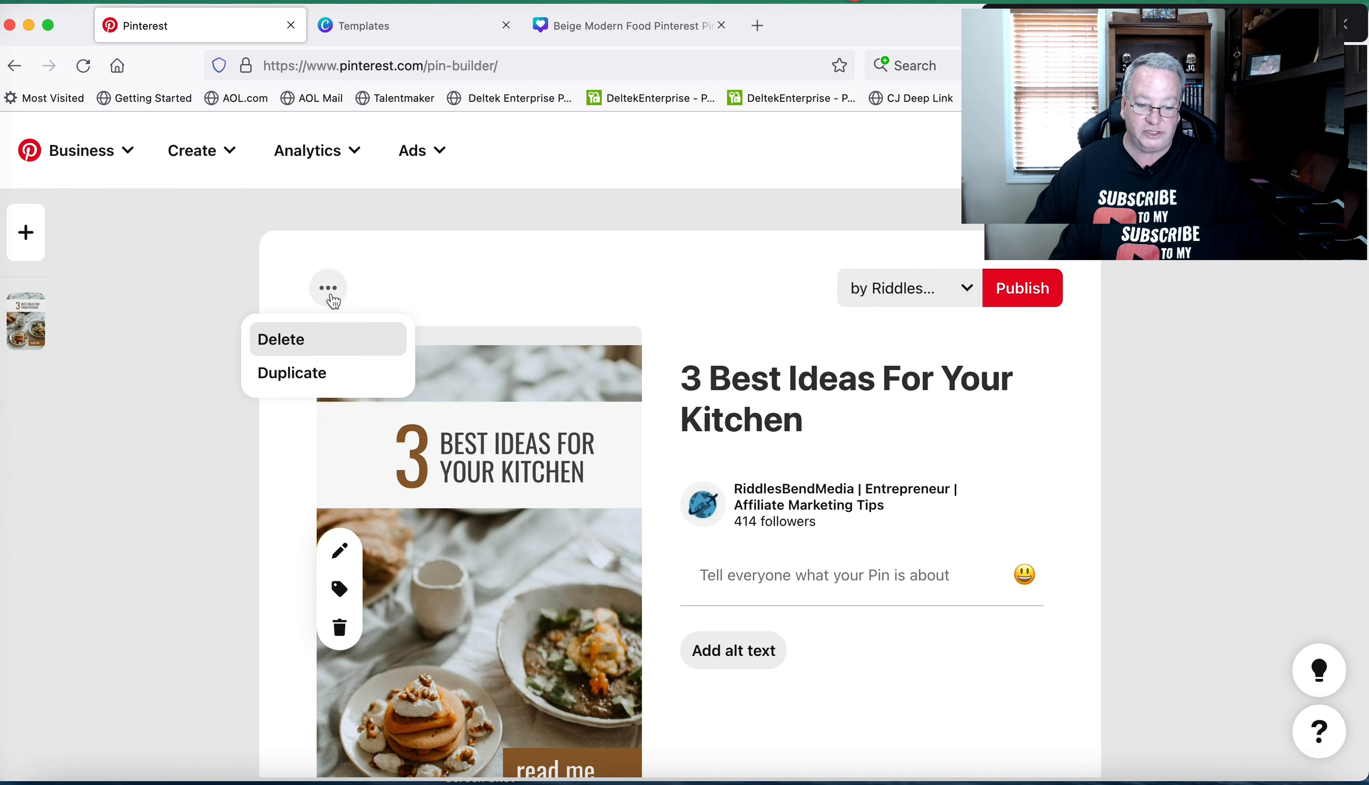
click(312, 373)
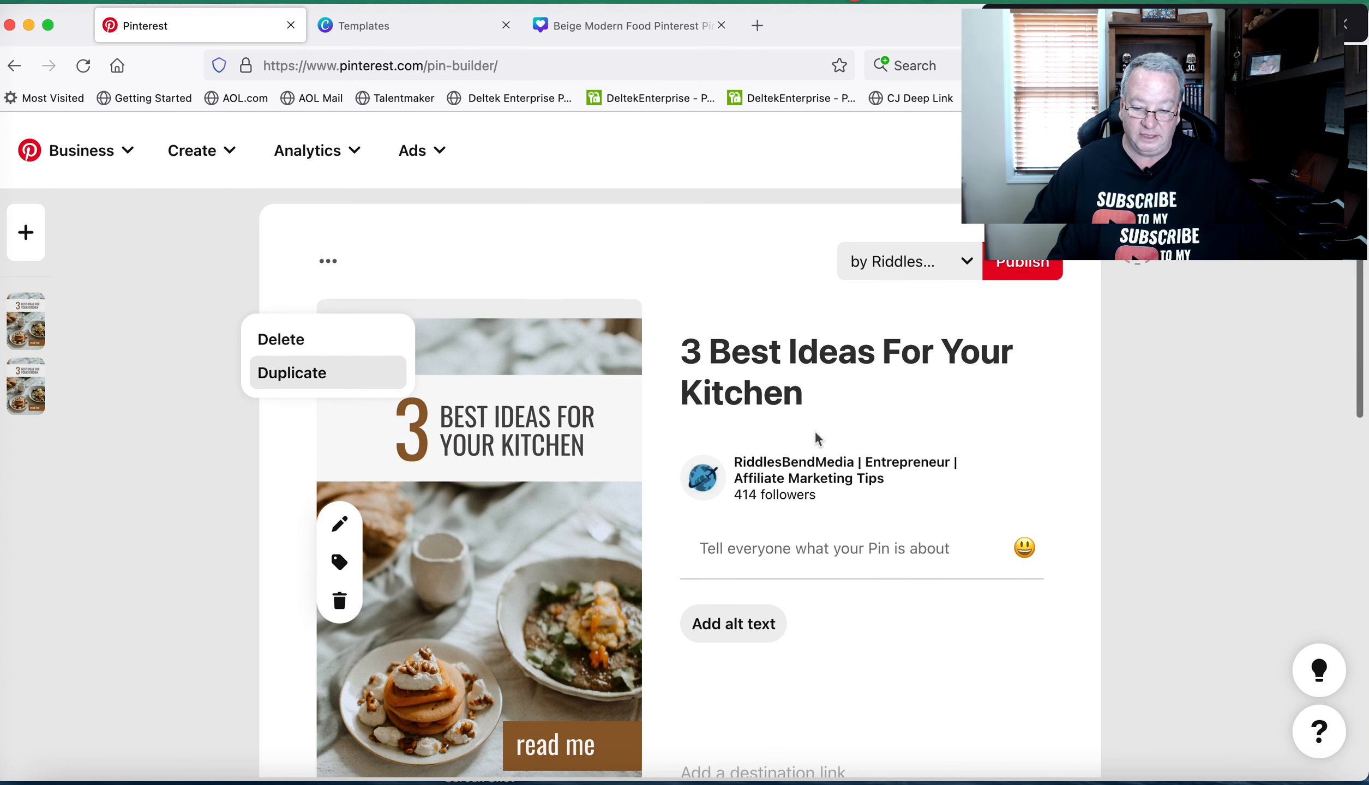
- Remove the food image from the duplicated Pin draft, keeping its title
scroll(814, 430, down, 3)
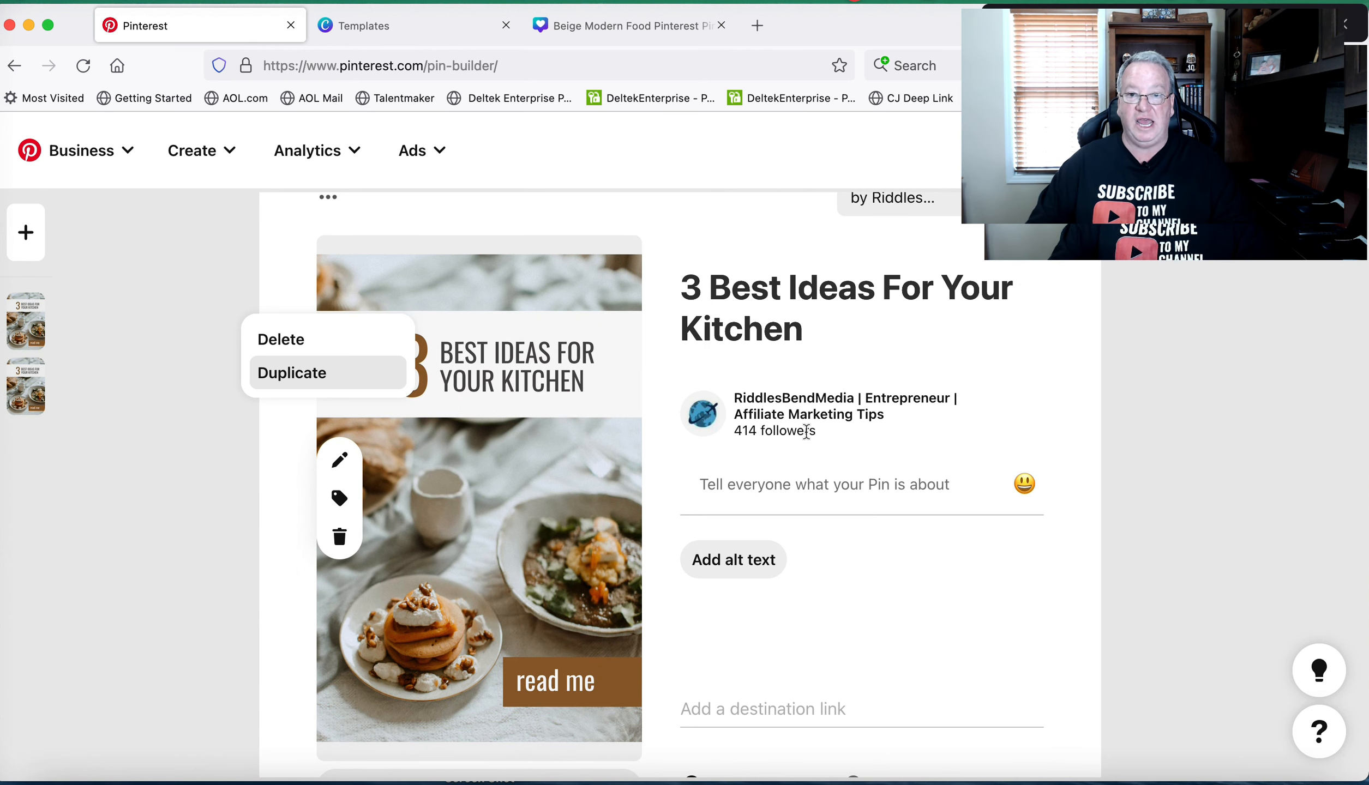
scroll(934, 437, down, 3)
scroll(934, 439, up, 3)
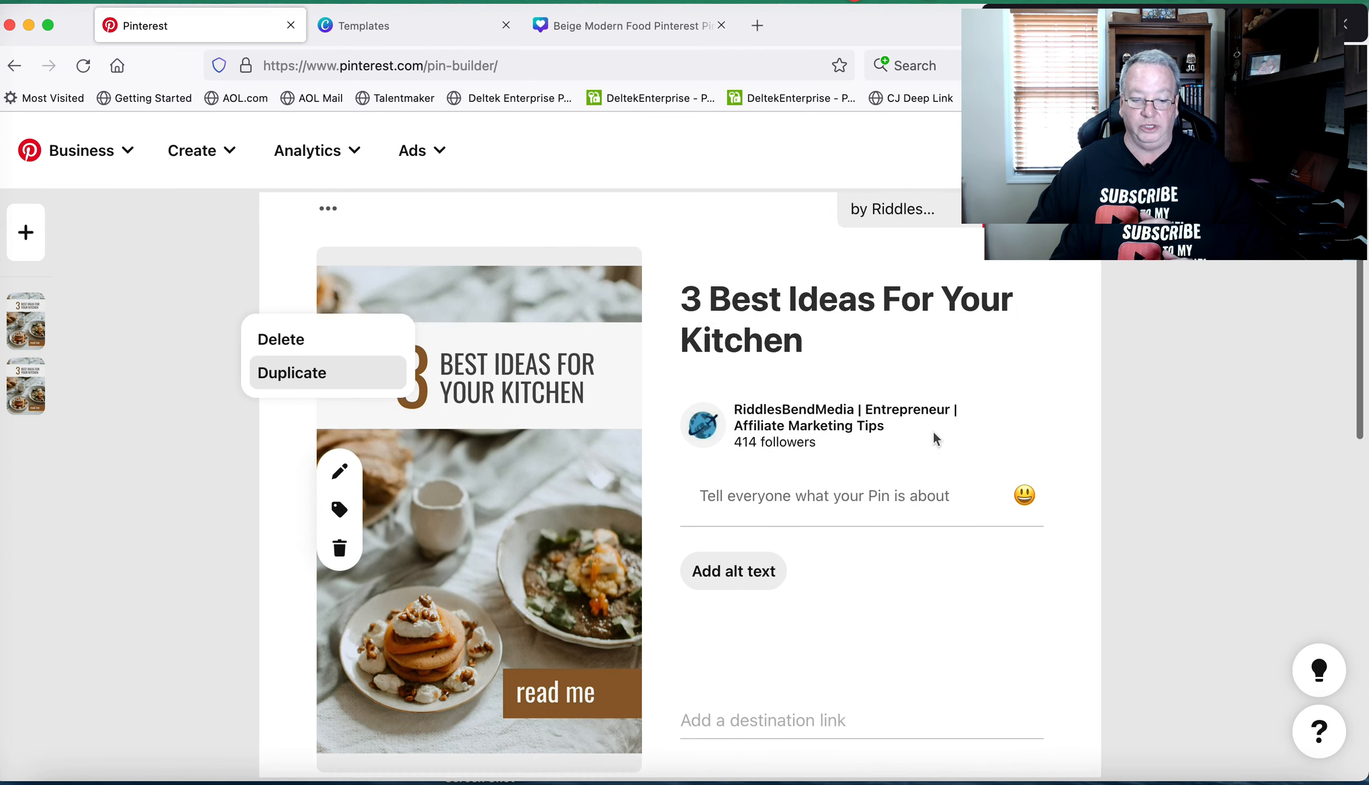
scroll(934, 432, up, 1)
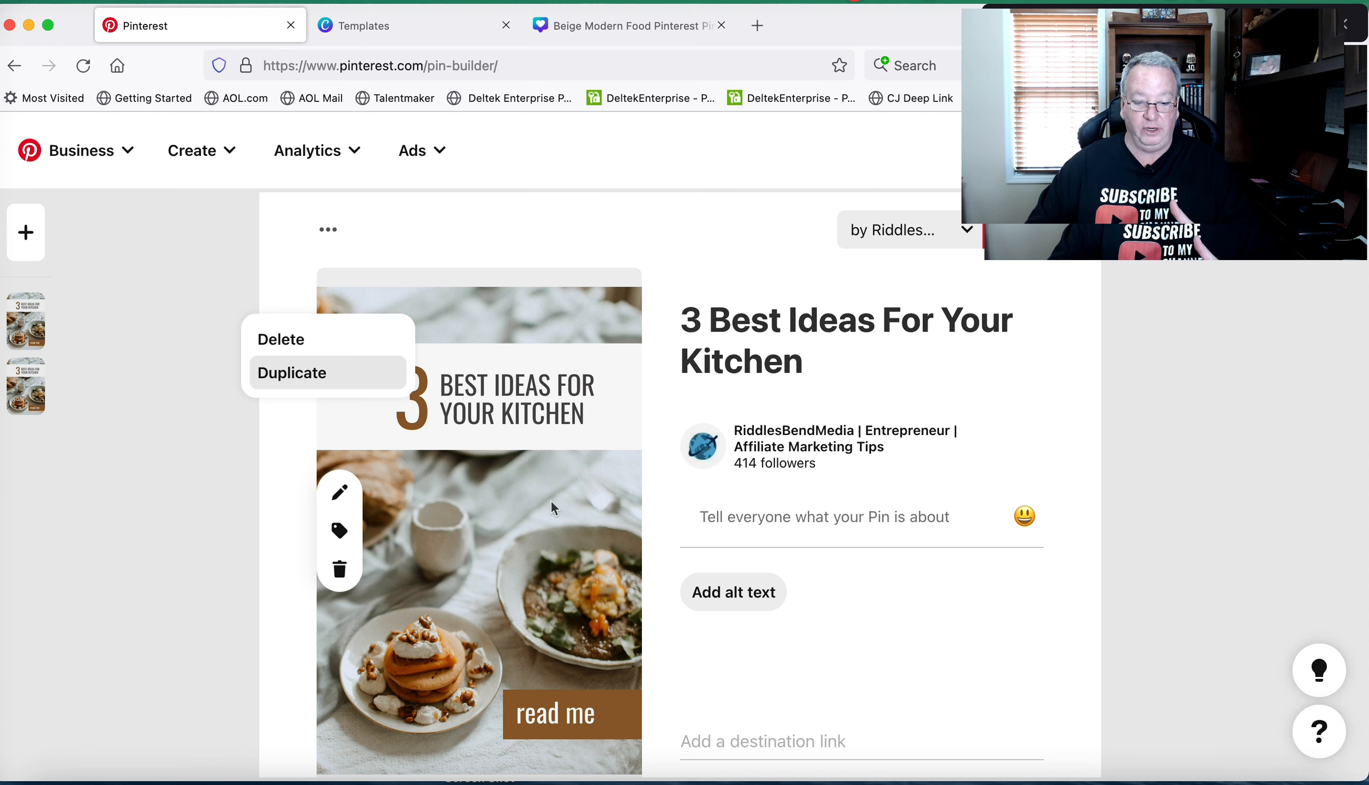
scroll(813, 508, down, 5)
scroll(813, 508, down, 9)
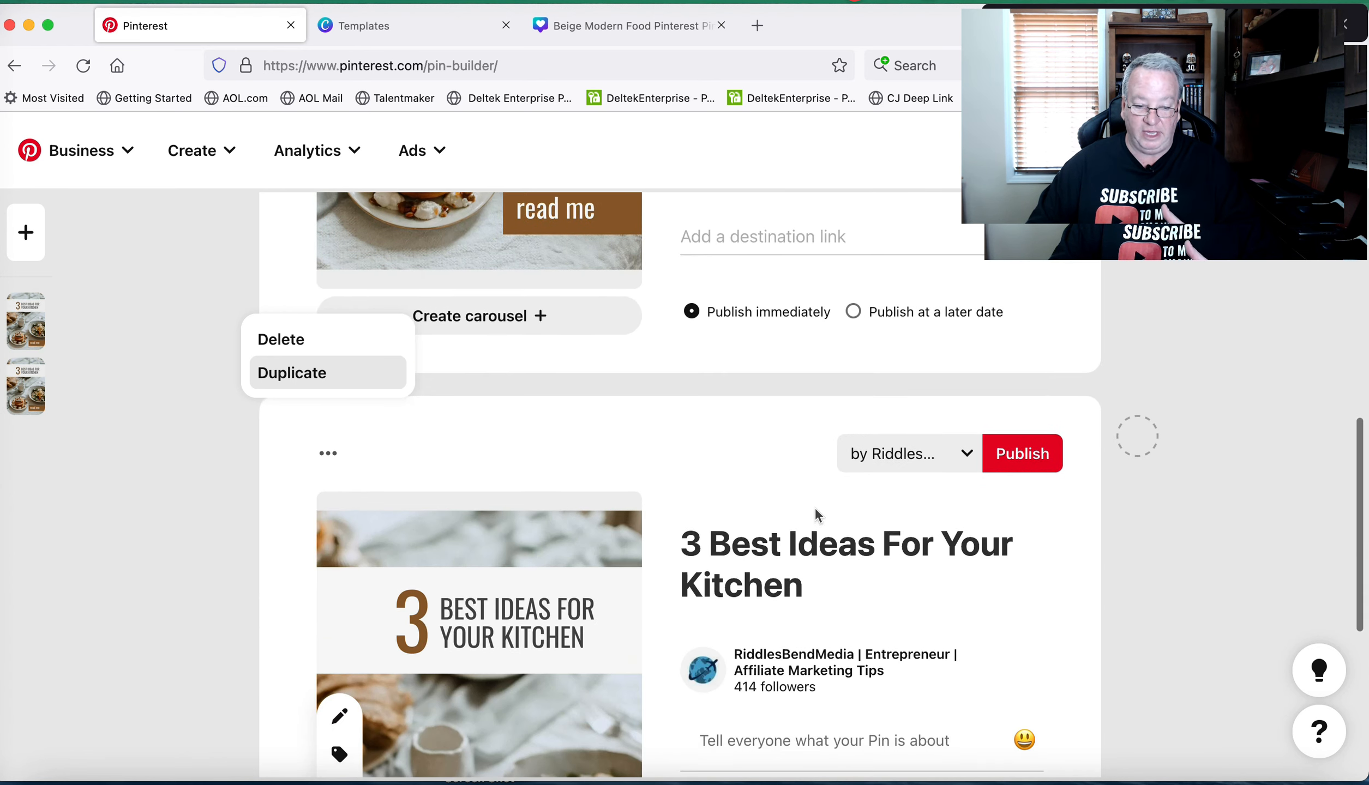
scroll(463, 559, down, 2)
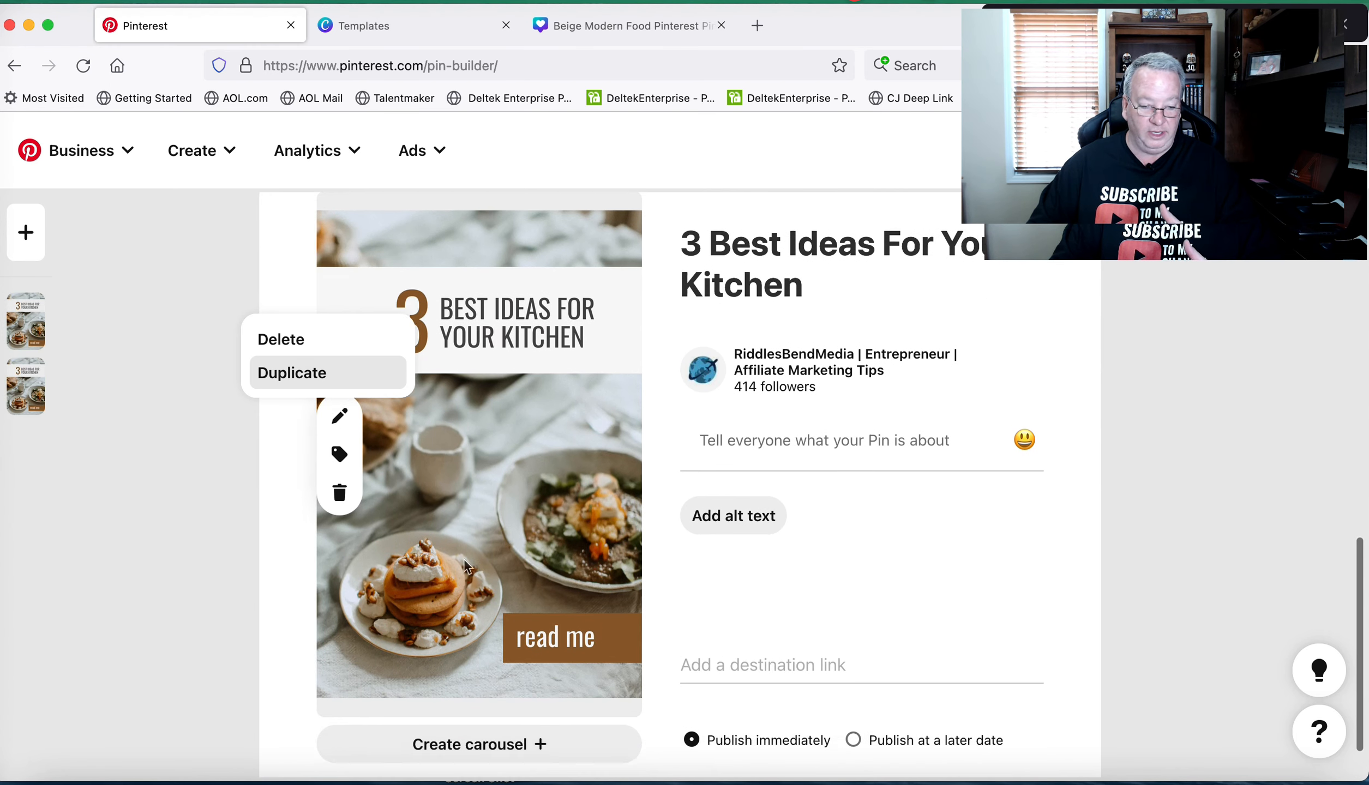
click(340, 483)
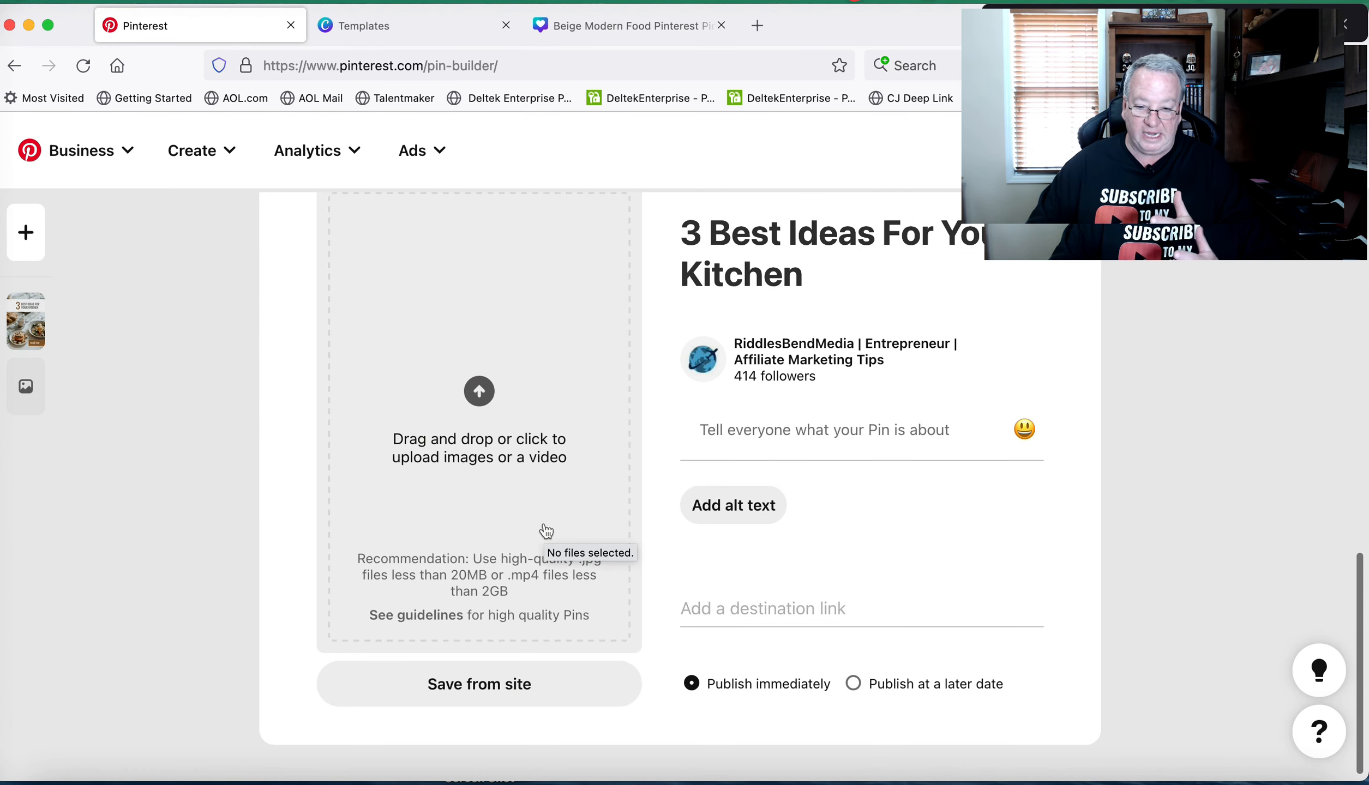
- Set the original Pin draft with the food image to publish at a later date
scroll(544, 529, up, 1)
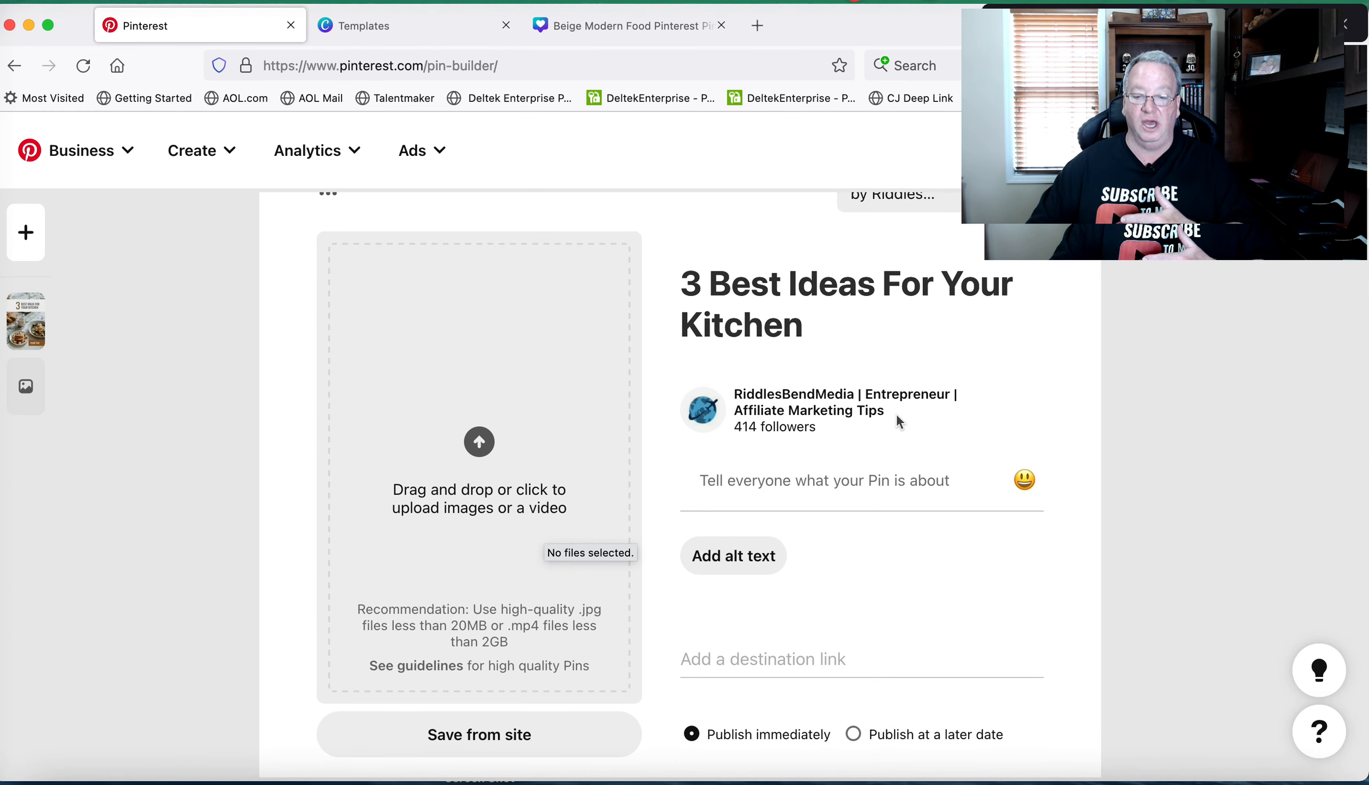
scroll(764, 491, up, 10)
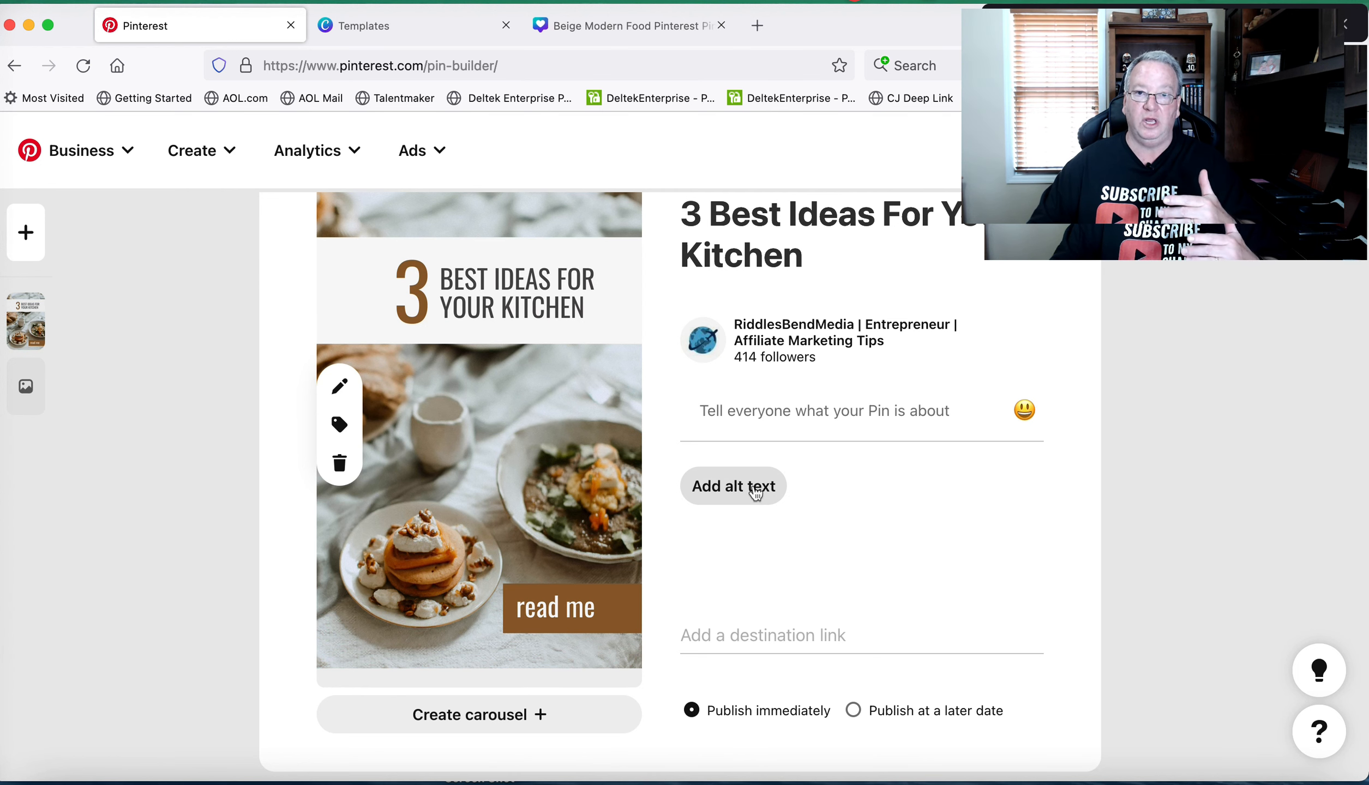
scroll(838, 499, down, 3)
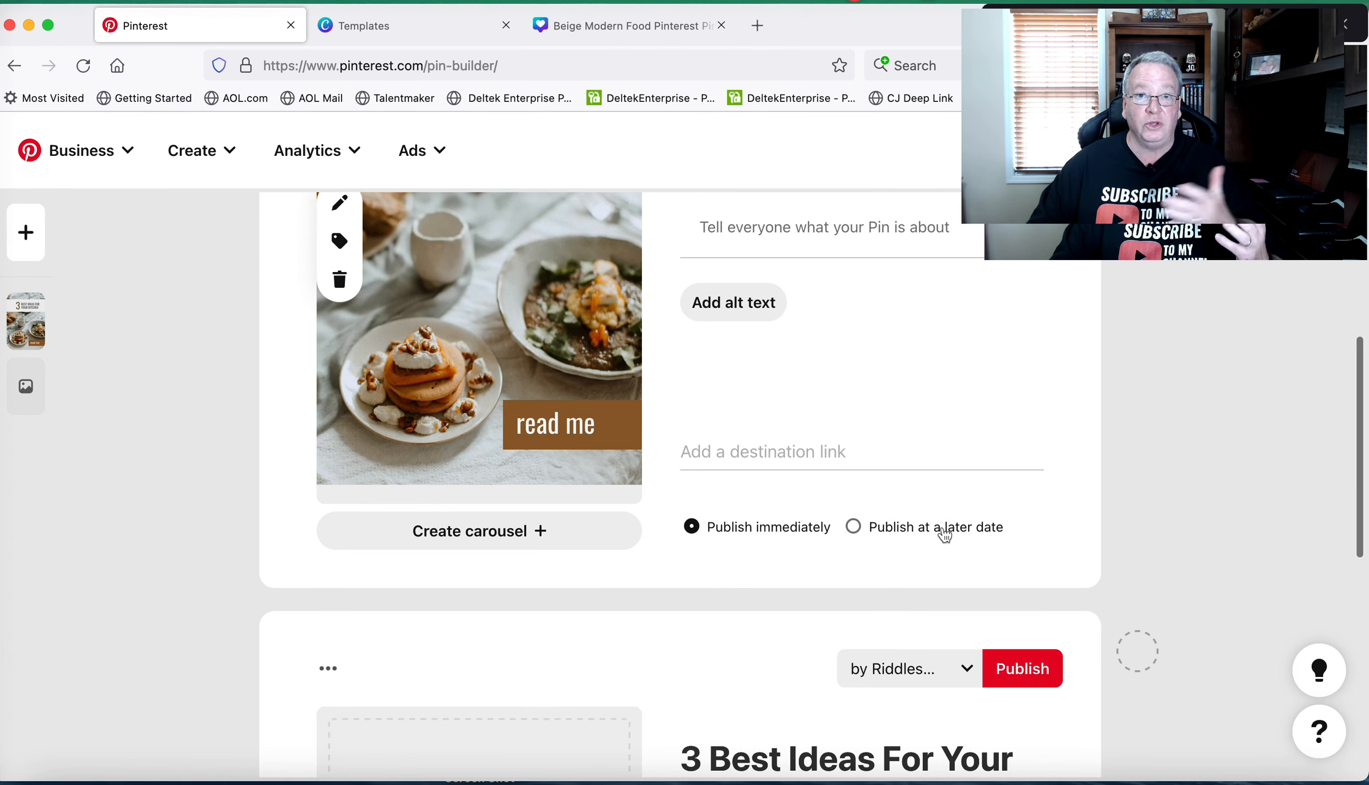
click(857, 527)
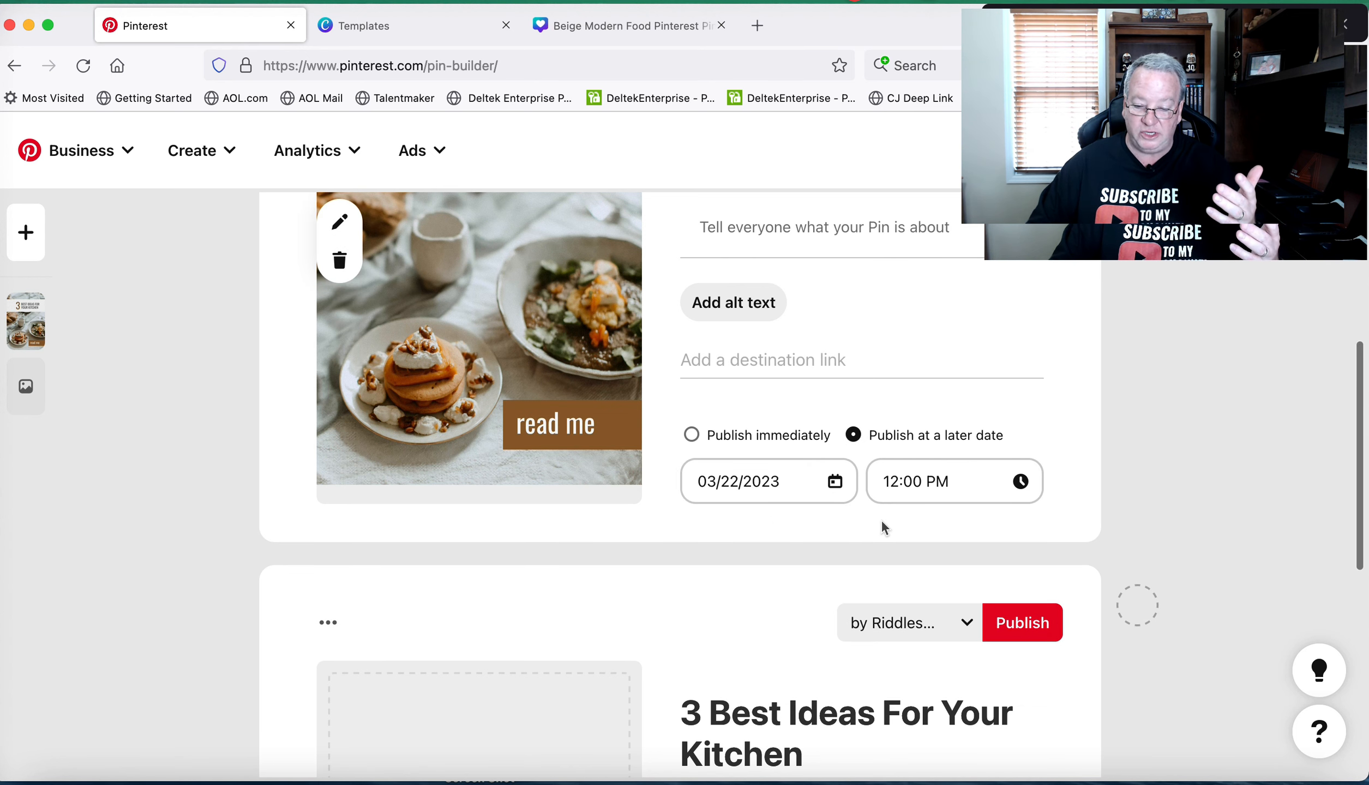
- Check which publishing dates the original Pin's scheduling calendar offers in March and April 2023, then close the calendar
scroll(893, 519, up, 3)
scroll(892, 524, up, 4)
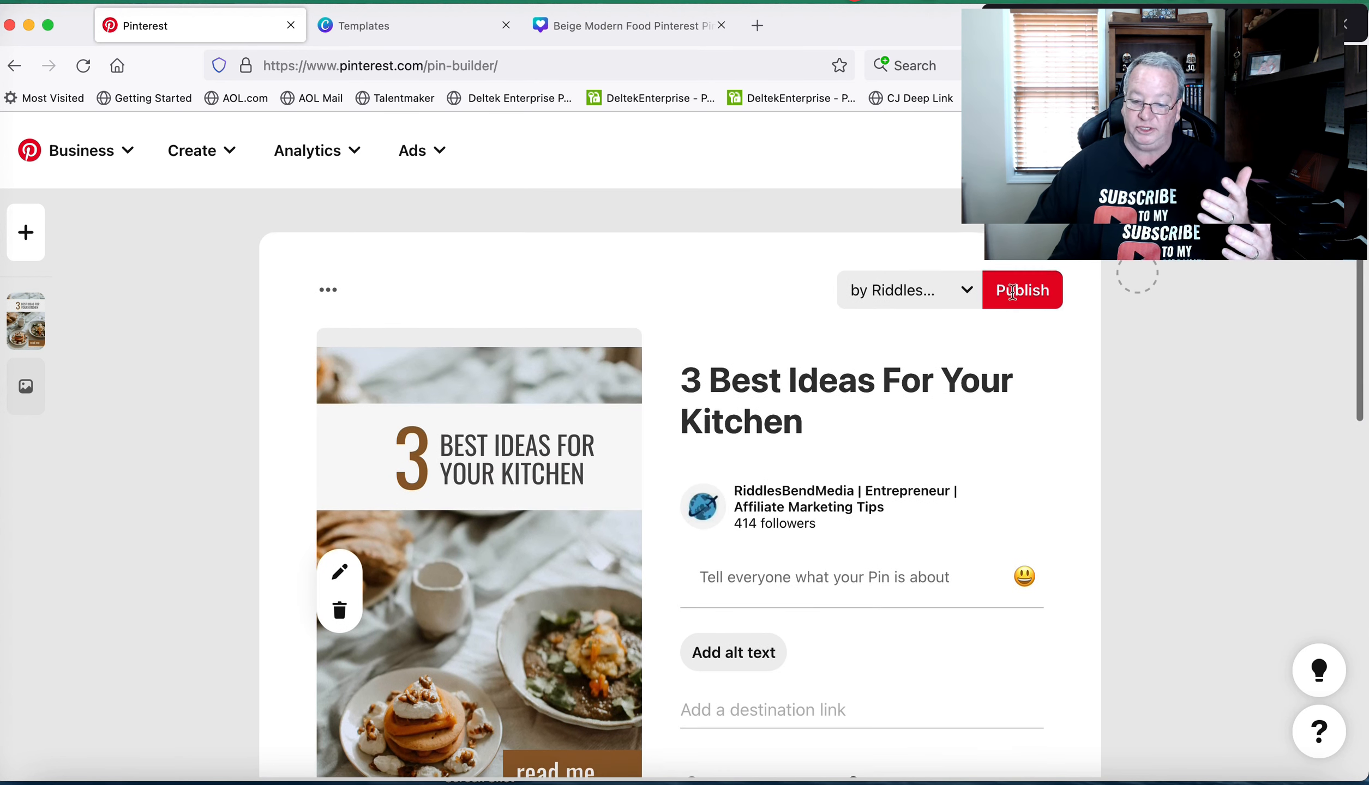
scroll(1070, 527, down, 6)
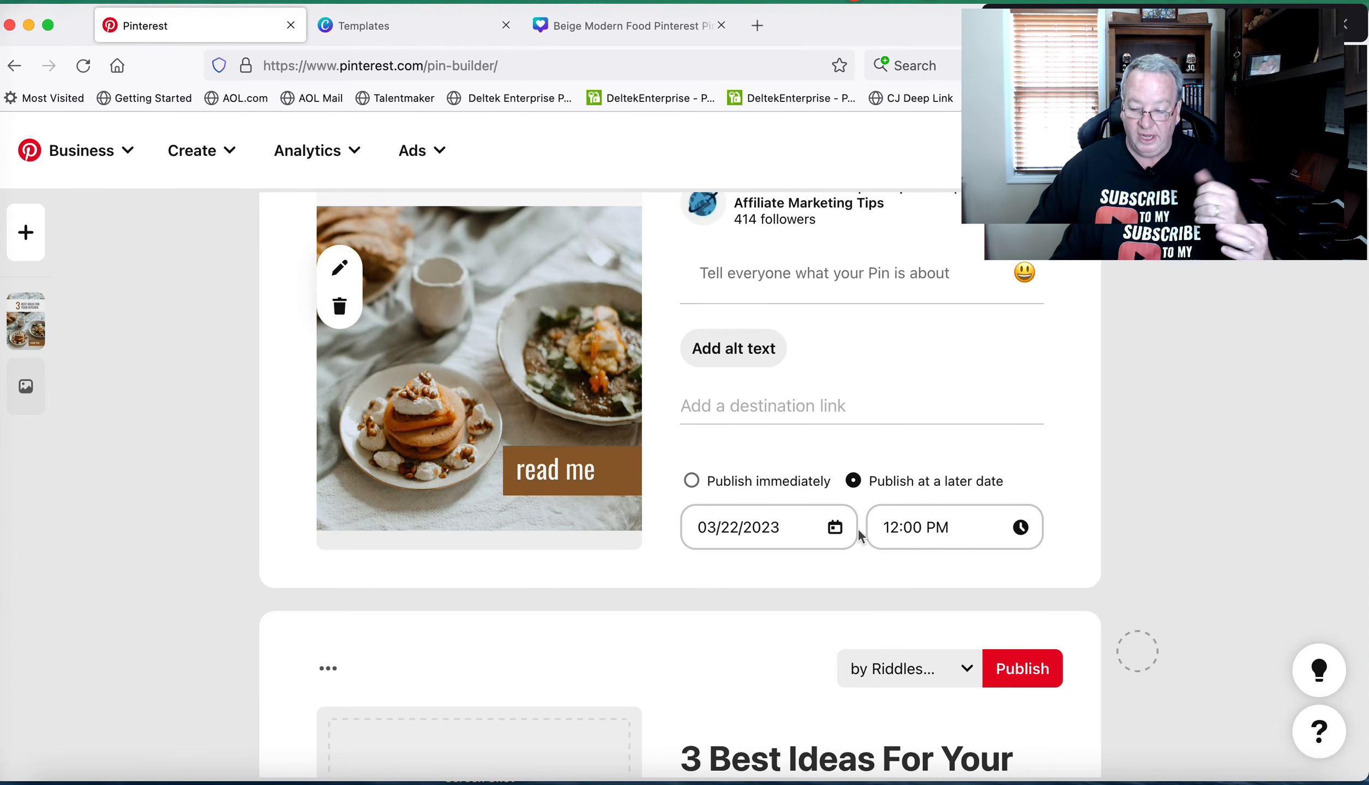
click(835, 529)
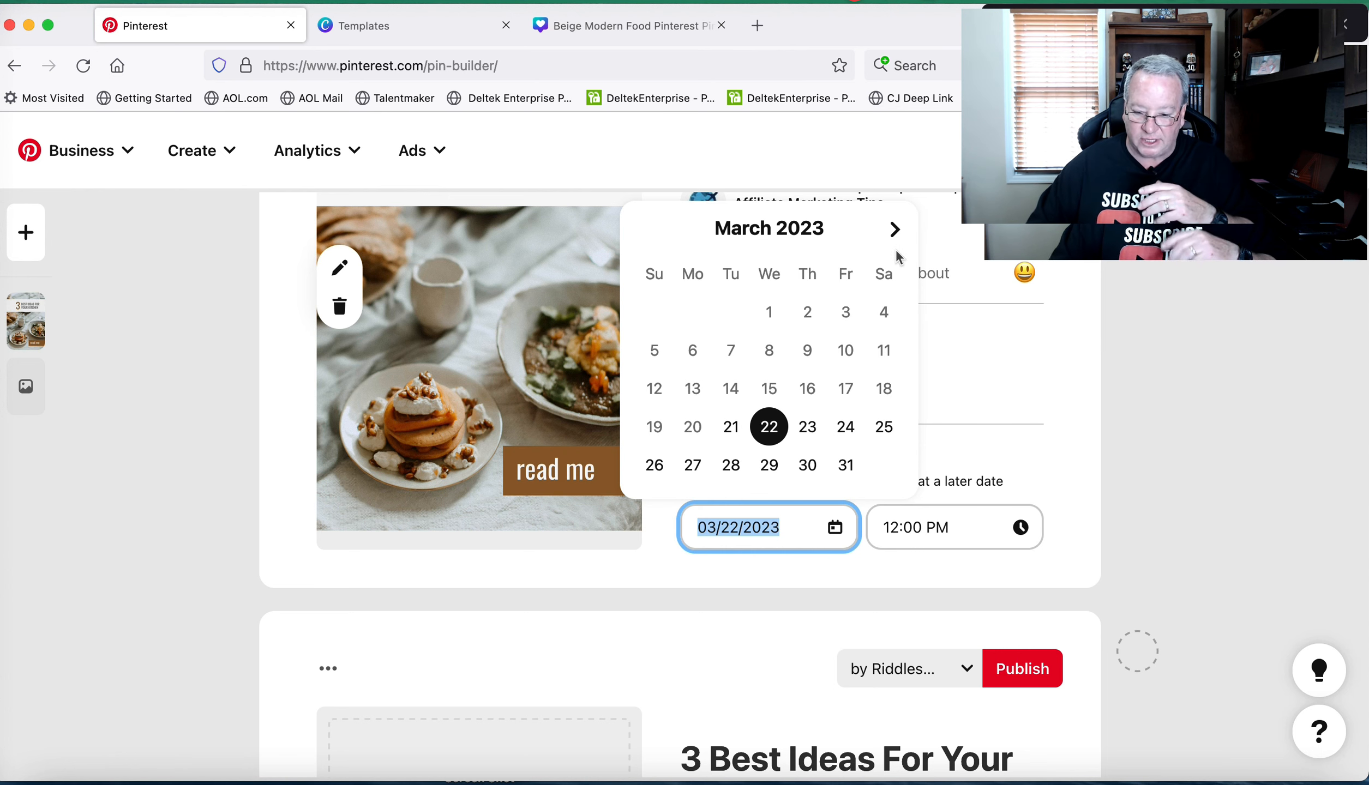
click(894, 230)
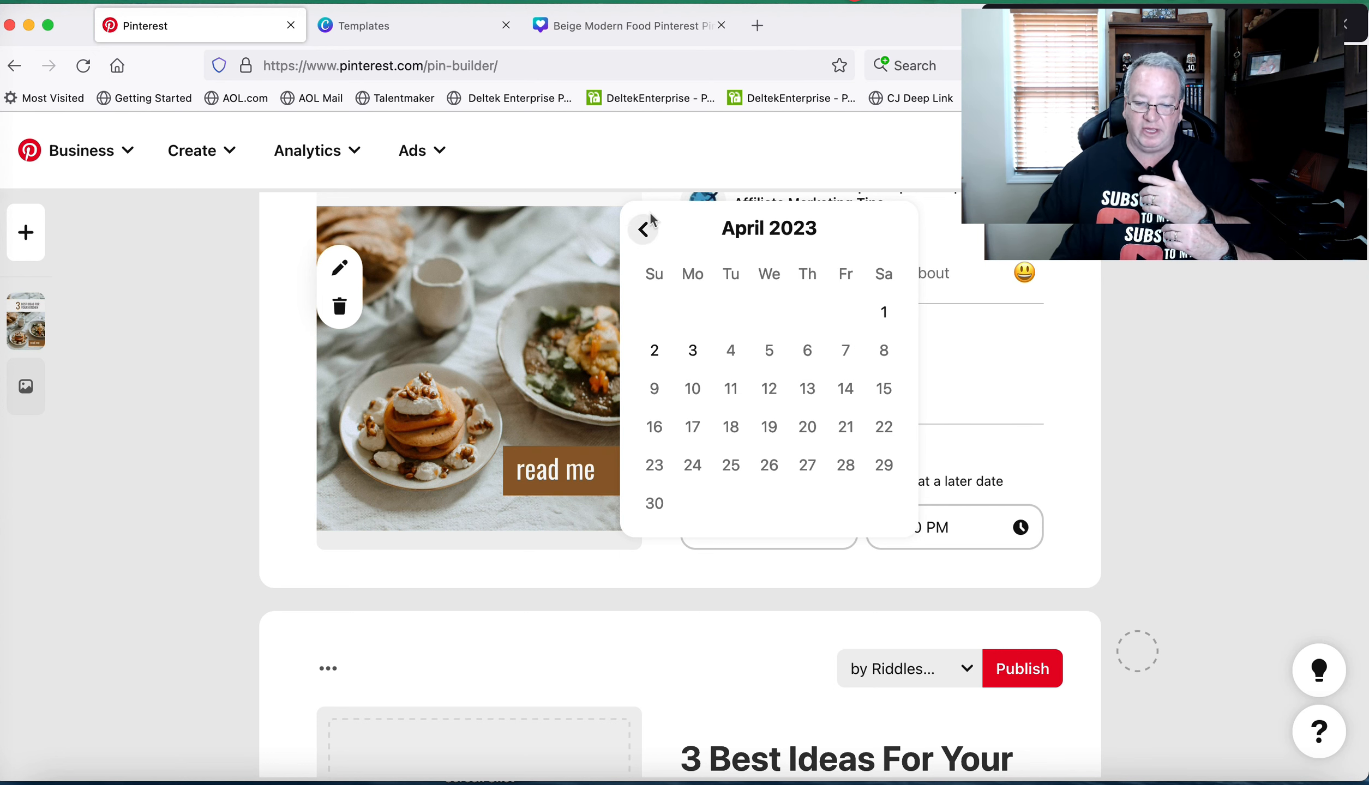
click(643, 230)
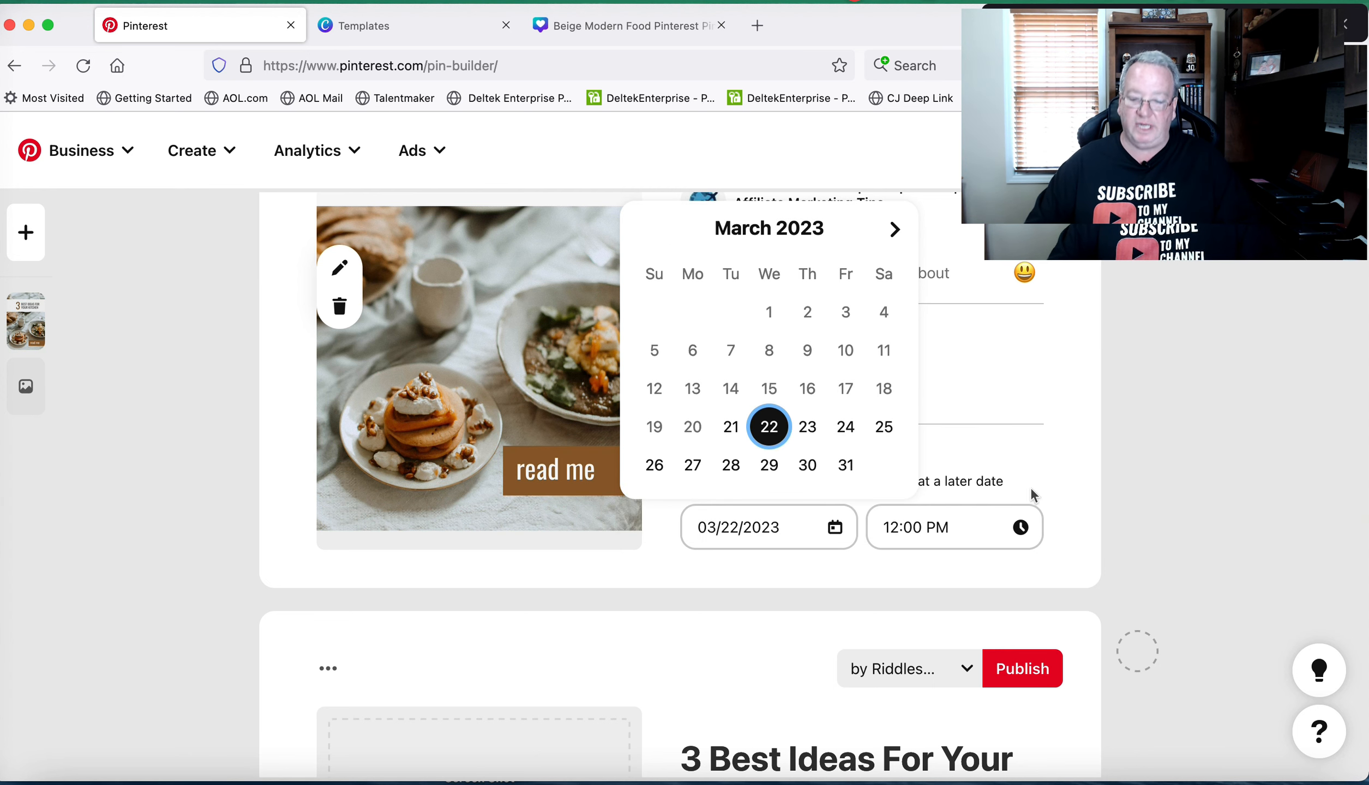
scroll(1061, 471, down, 2)
scroll(1061, 470, up, 5)
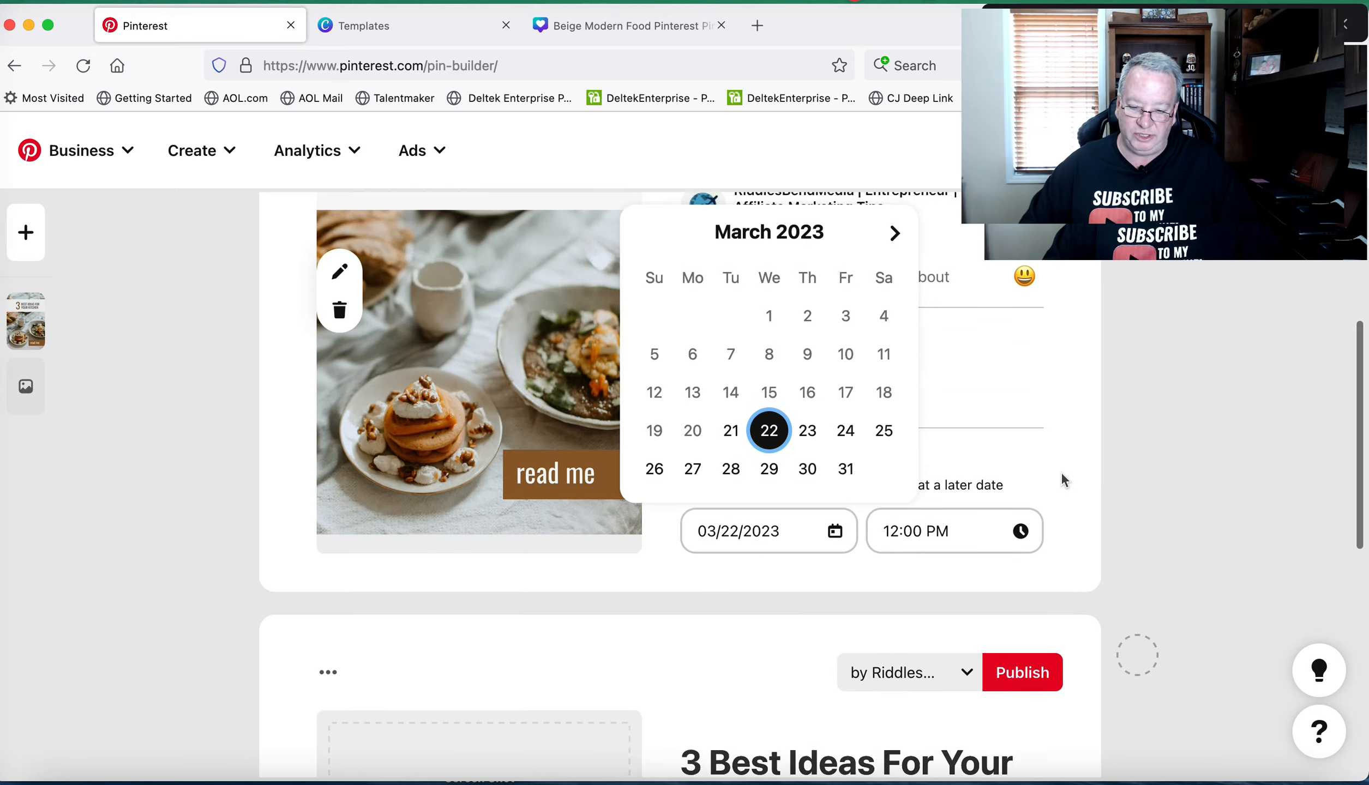
click(1034, 327)
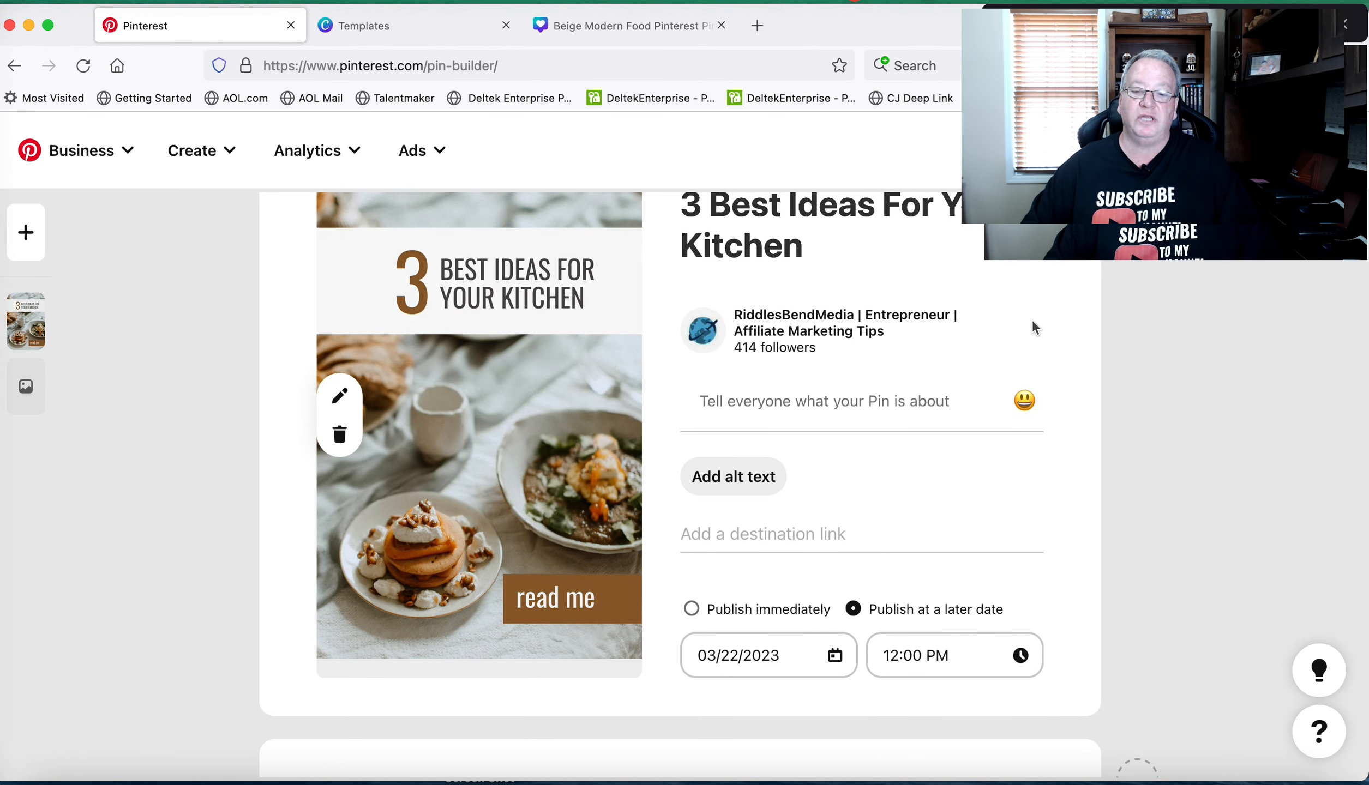
scroll(1048, 334, up, 2)
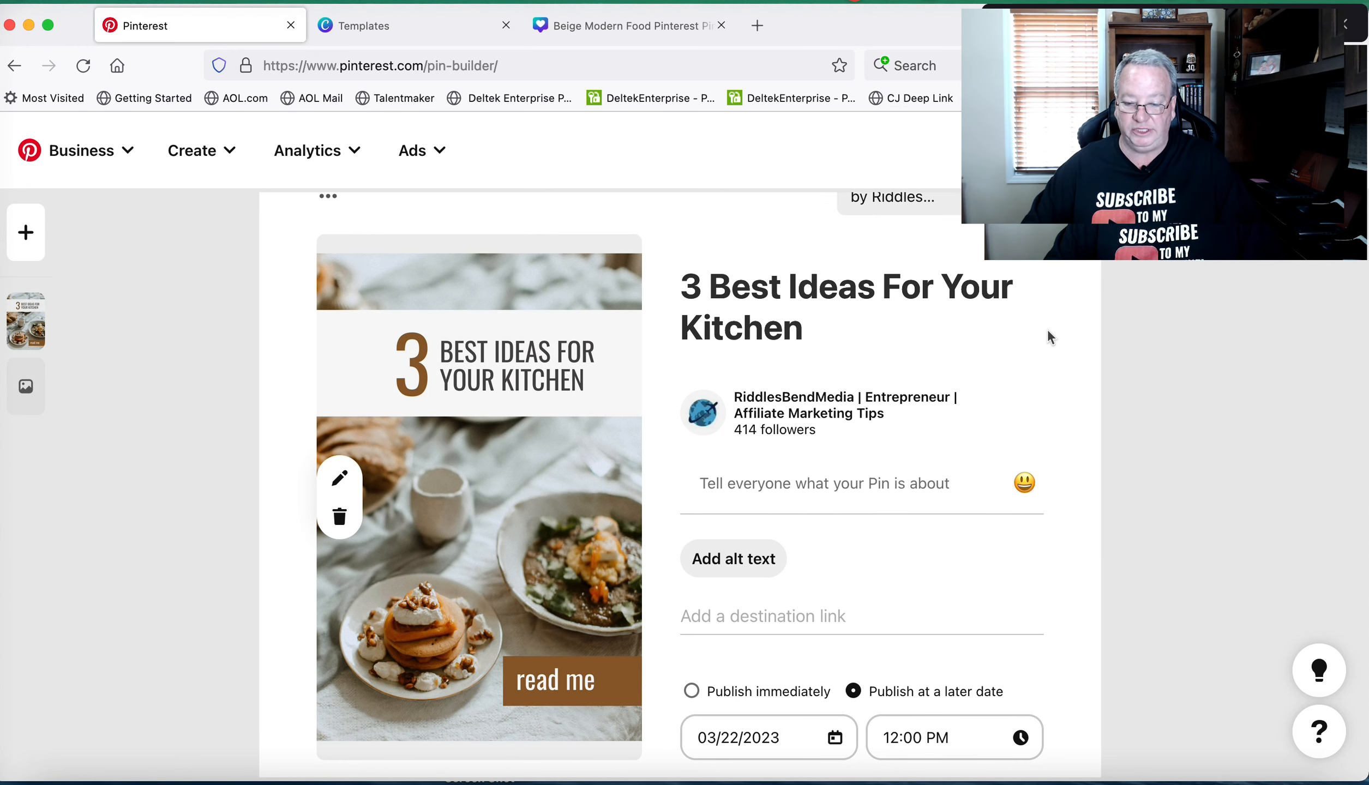
scroll(1053, 345, down, 2)
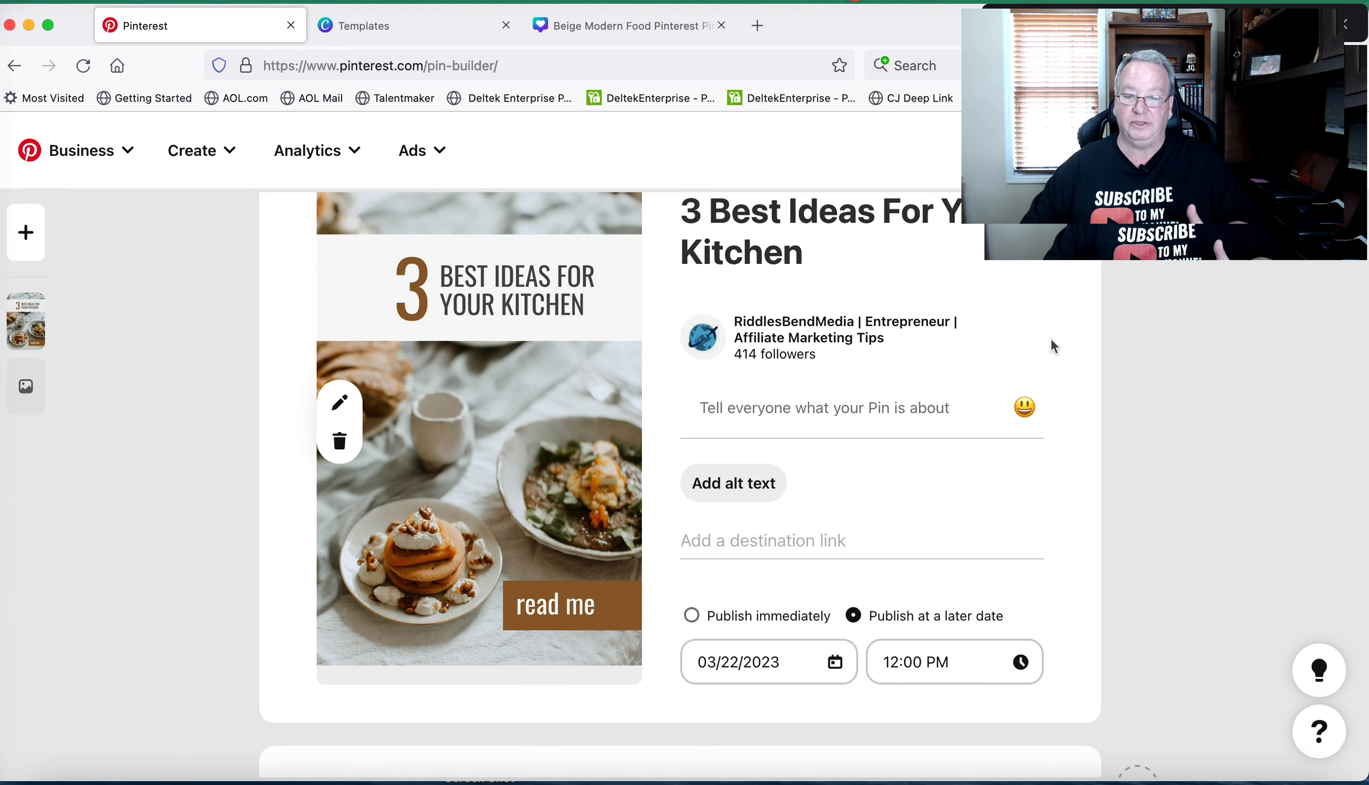
scroll(1061, 388, up, 4)
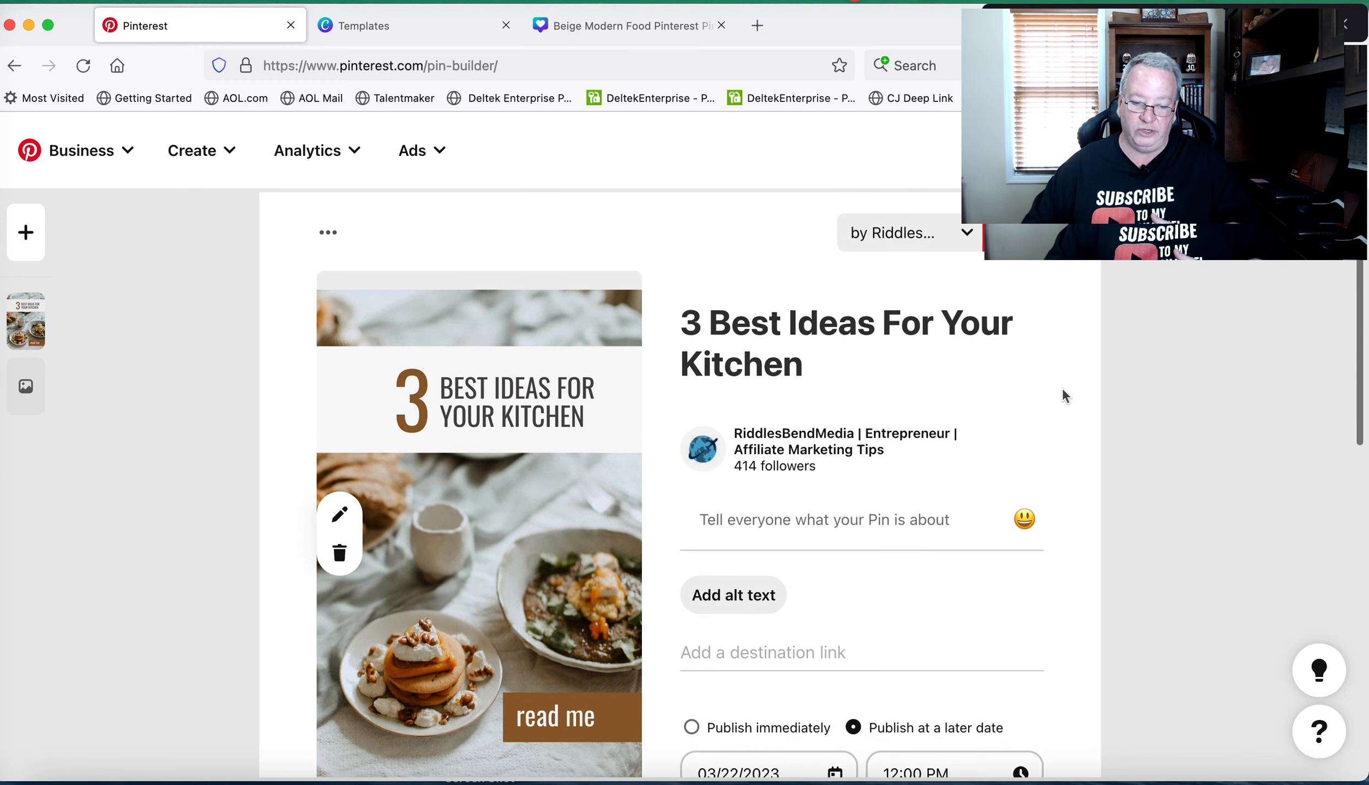